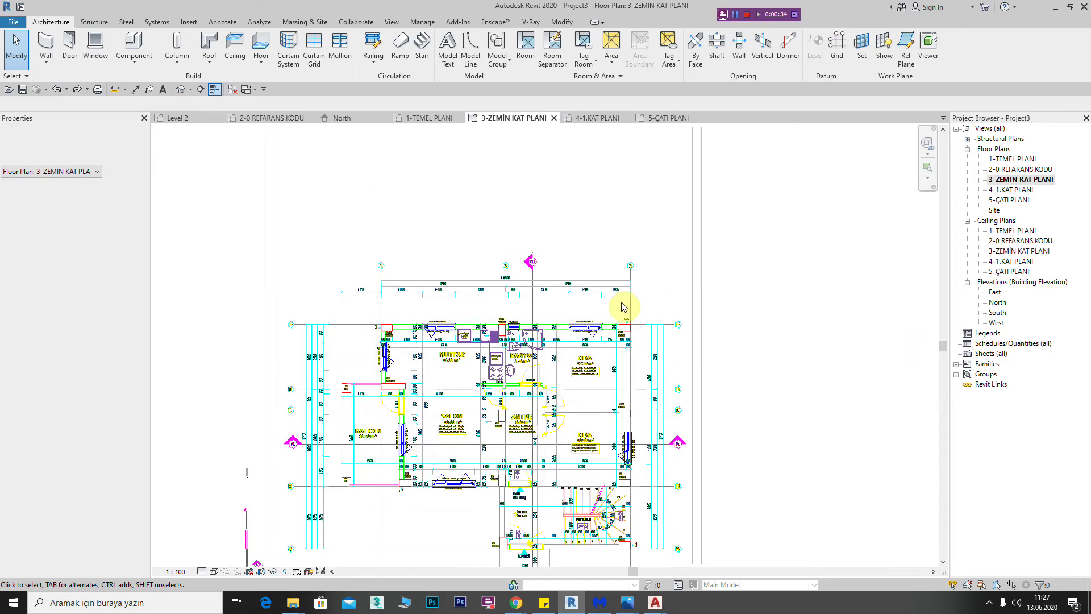
Pan around the ground floor plan to view the SALON, ANTRE and BALKON areas, briefly selecting the DWG
{"action": "scroll", "coordinate": [591, 210], "scroll_direction": "up", "scroll_amount": 2}
{"action": "scroll", "coordinate": [582, 219], "scroll_direction": "down", "scroll_amount": 2}
{"action": "mouse_move", "coordinate": [543, 235]}
{"action": "middle_mouse_down"}
{"action": "mouse_move", "coordinate": [504, 305]}
{"action": "mouse_move", "coordinate": [533, 254]}
{"action": "middle_mouse_up"}
{"action": "scroll", "coordinate": [513, 293], "scroll_direction": "up", "scroll_amount": 1}
{"action": "left_click", "coordinate": [567, 207]}
{"action": "left_click", "coordinate": [365, 176]}
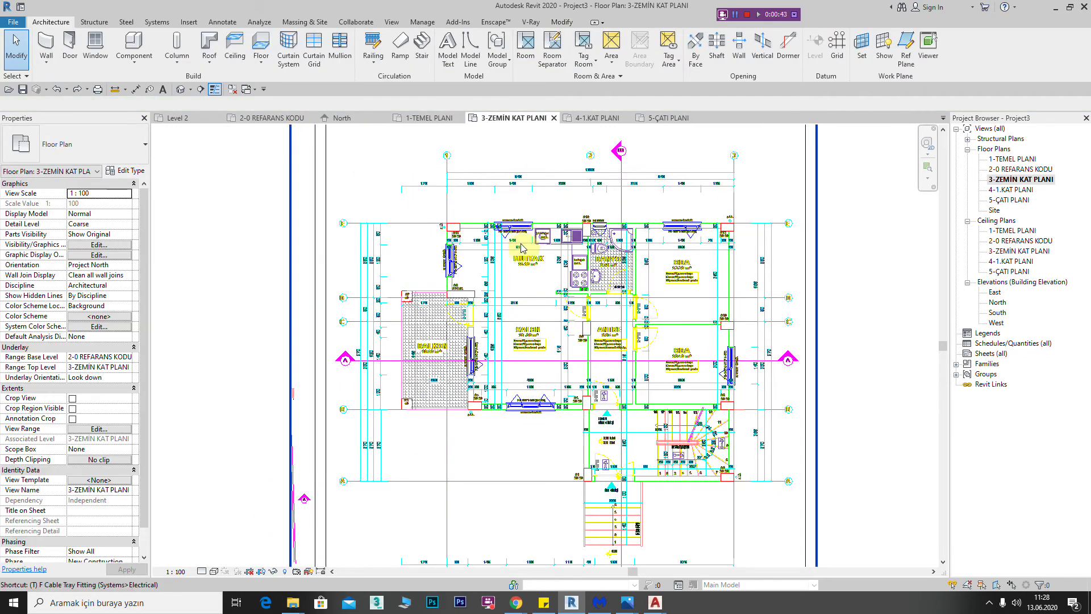
{"action": "scroll", "coordinate": [523, 247], "scroll_direction": "up", "scroll_amount": 1}
{"action": "scroll", "coordinate": [523, 247], "scroll_direction": "up", "scroll_amount": 3}
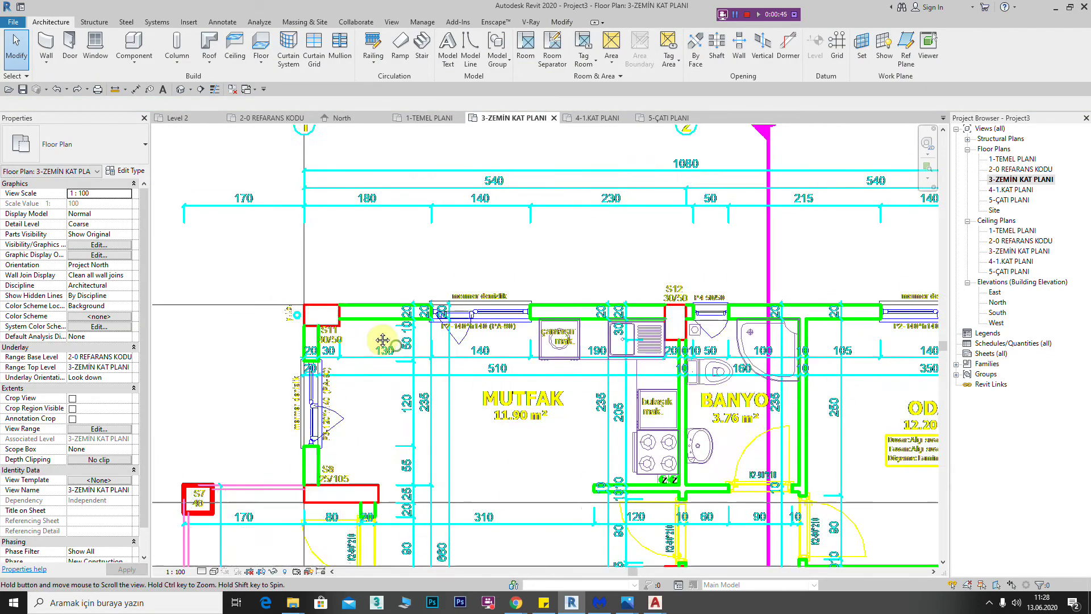
{"action": "scroll", "coordinate": [439, 234], "scroll_direction": "up", "scroll_amount": 1}
{"action": "middle_click_drag", "start_coordinate": [586, 415], "coordinate": [500, 321]}
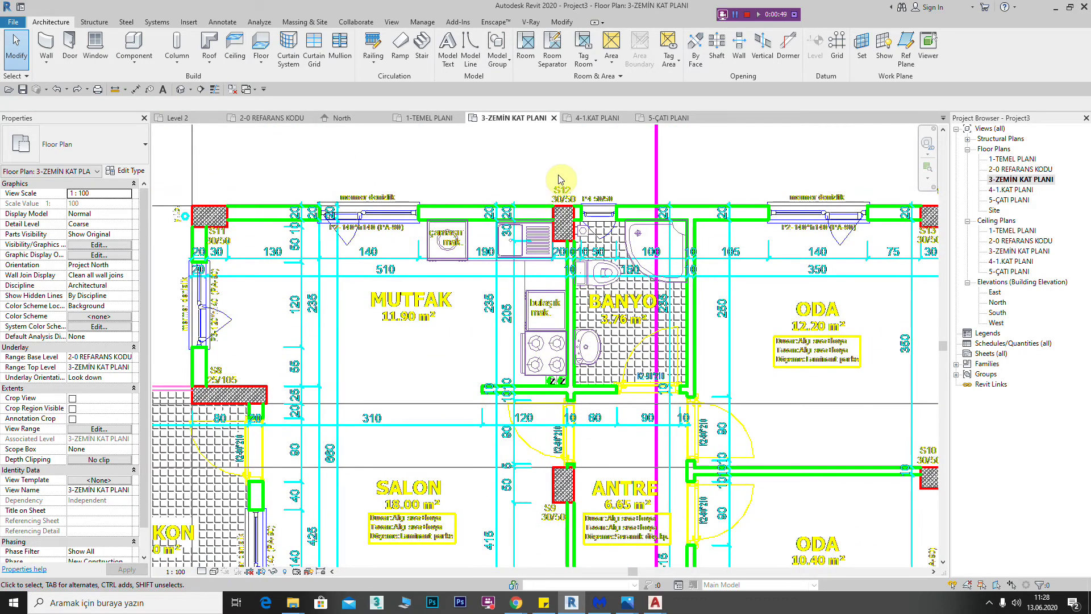
{"action": "middle_click_drag", "start_coordinate": [470, 178], "coordinate": [232, 127]}
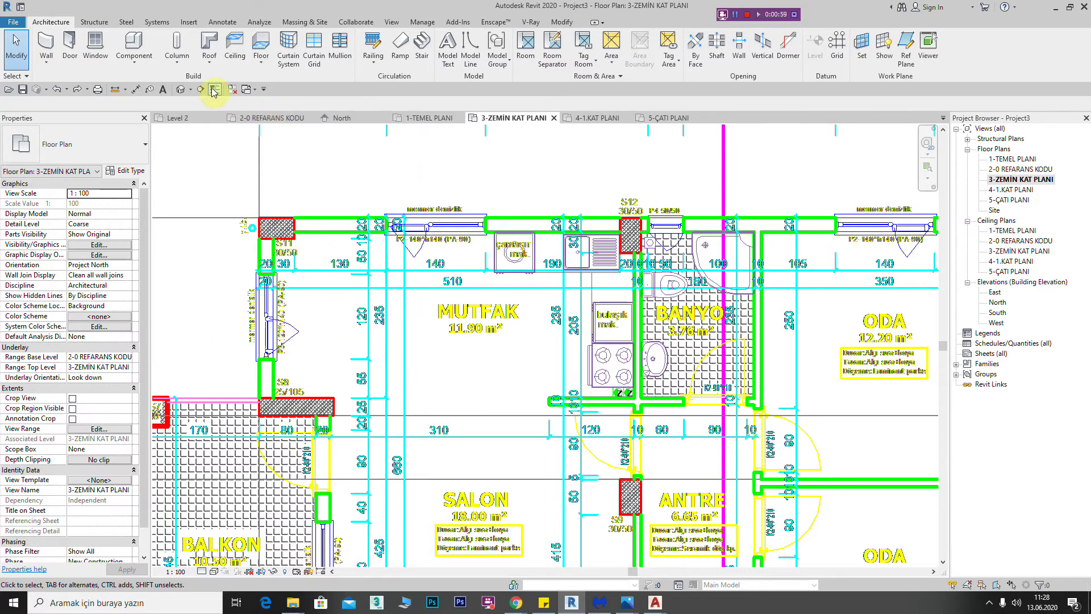
Turn on Thin Lines from the View tab, then toggle it off and on with TL
{"action": "left_click", "coordinate": [398, 23]}
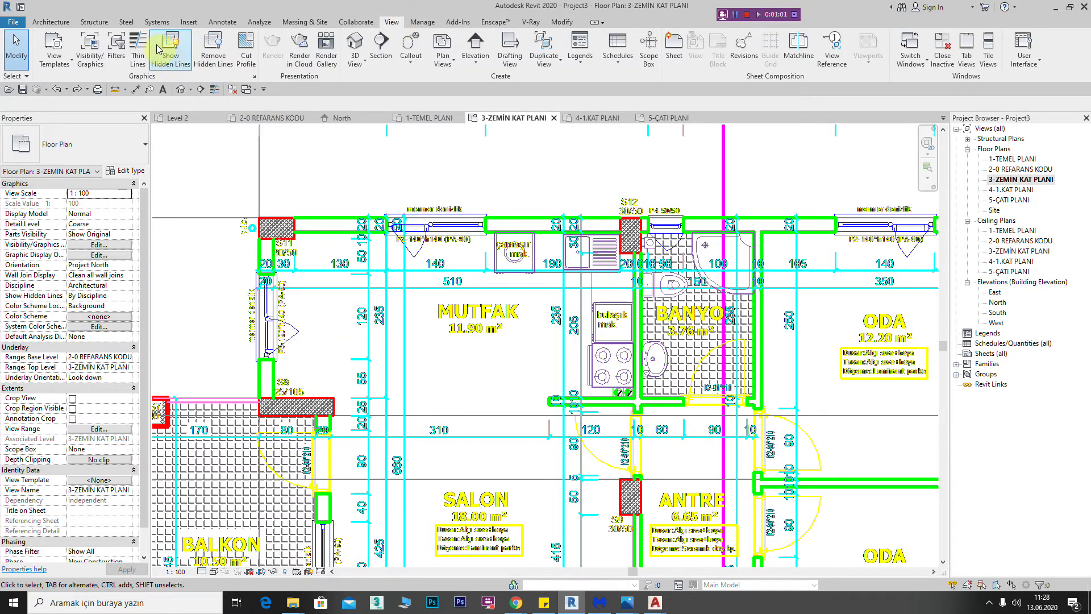
{"action": "left_click", "coordinate": [140, 44]}
{"action": "middle_click_drag", "start_coordinate": [664, 202], "coordinate": [503, 183]}
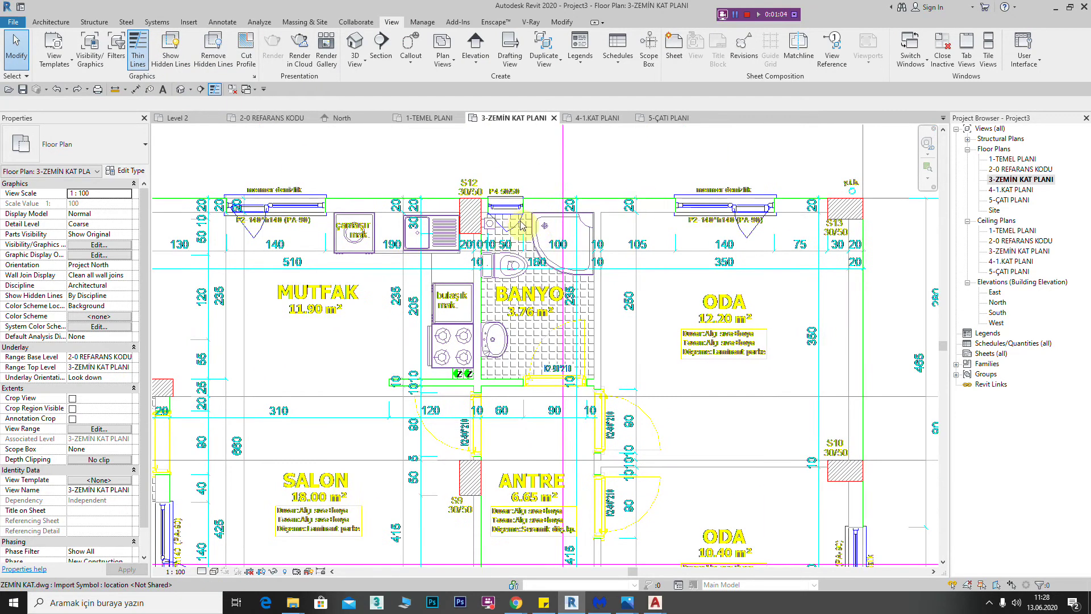
{"action": "key", "text": "t"}
{"action": "key", "text": "l"}
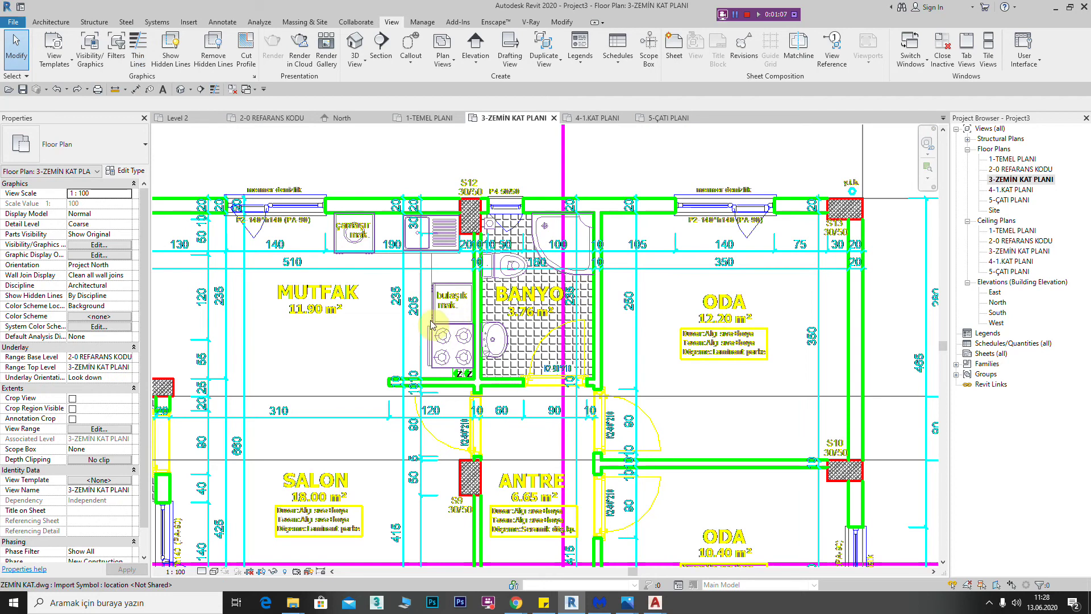
{"action": "key", "text": "t"}
{"action": "key", "text": "l"}
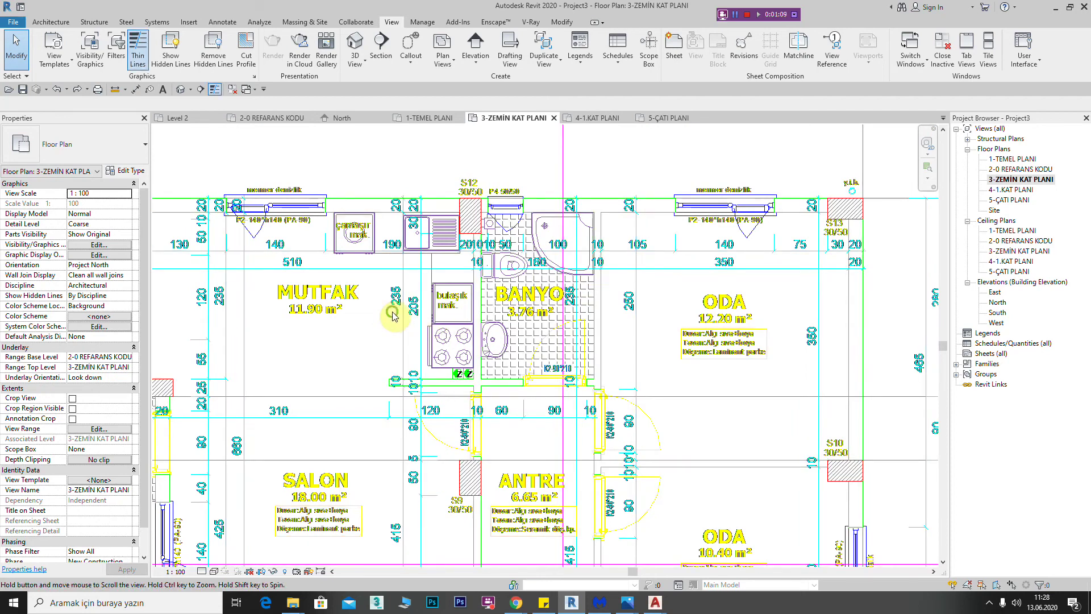
Compare thin and thick lines with the Quick Access Thin Lines button, leaving thin lines on
{"action": "scroll", "coordinate": [484, 256], "scroll_direction": "down", "scroll_amount": 3}
{"action": "middle_click_drag", "start_coordinate": [478, 188], "coordinate": [484, 241]}
{"action": "scroll", "coordinate": [484, 287], "scroll_direction": "up", "scroll_amount": 1}
{"action": "scroll", "coordinate": [484, 287], "scroll_direction": "up", "scroll_amount": 1}
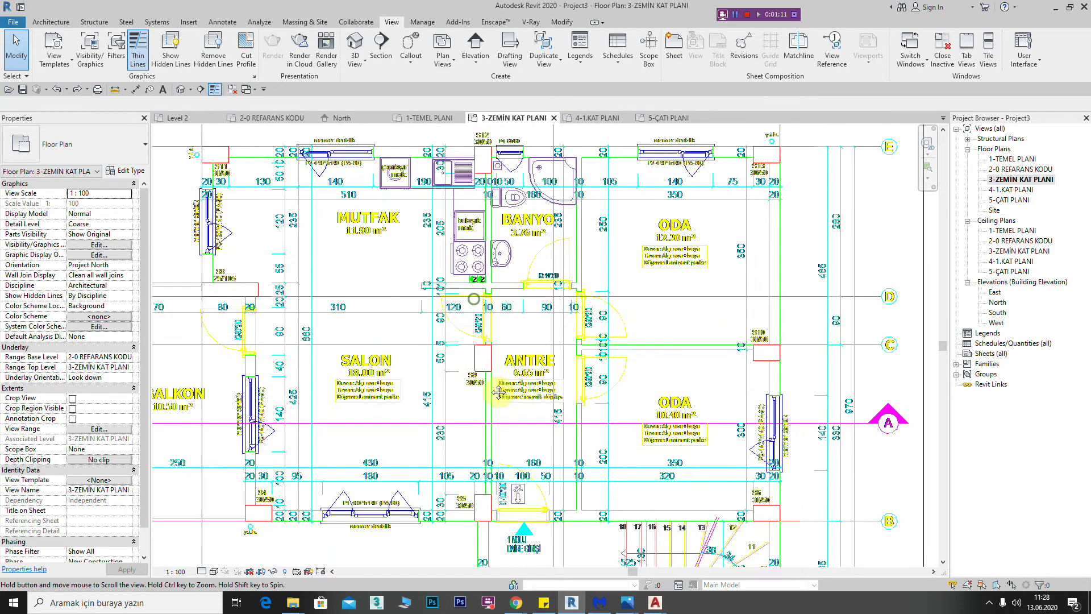
{"action": "scroll", "coordinate": [484, 287], "scroll_direction": "up", "scroll_amount": 1}
{"action": "left_click", "coordinate": [214, 89]}
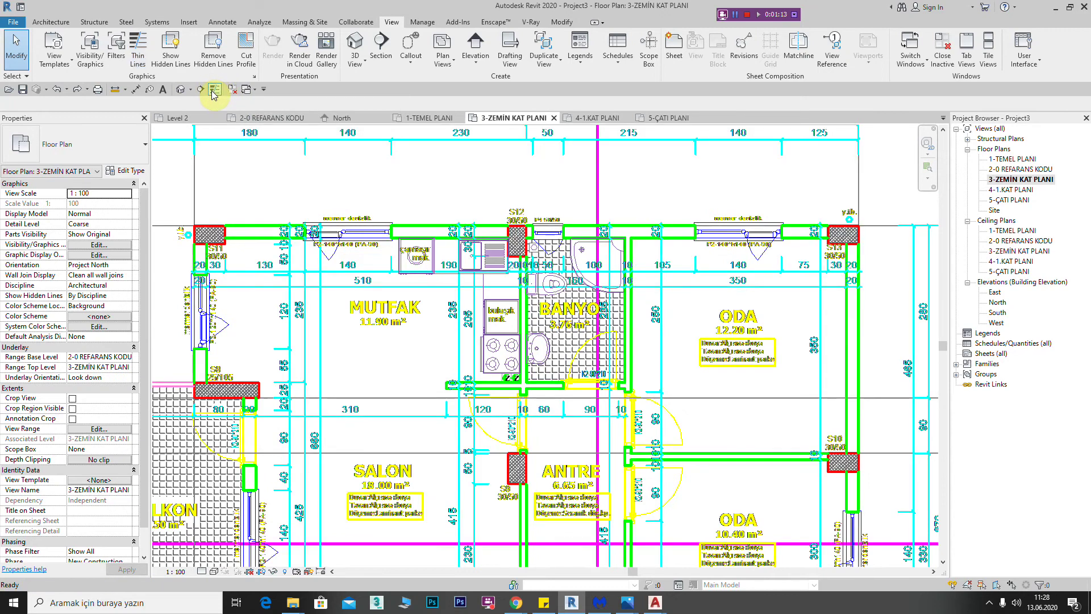
{"action": "left_click", "coordinate": [213, 89]}
{"action": "scroll", "coordinate": [559, 276], "scroll_direction": "down", "scroll_amount": 1}
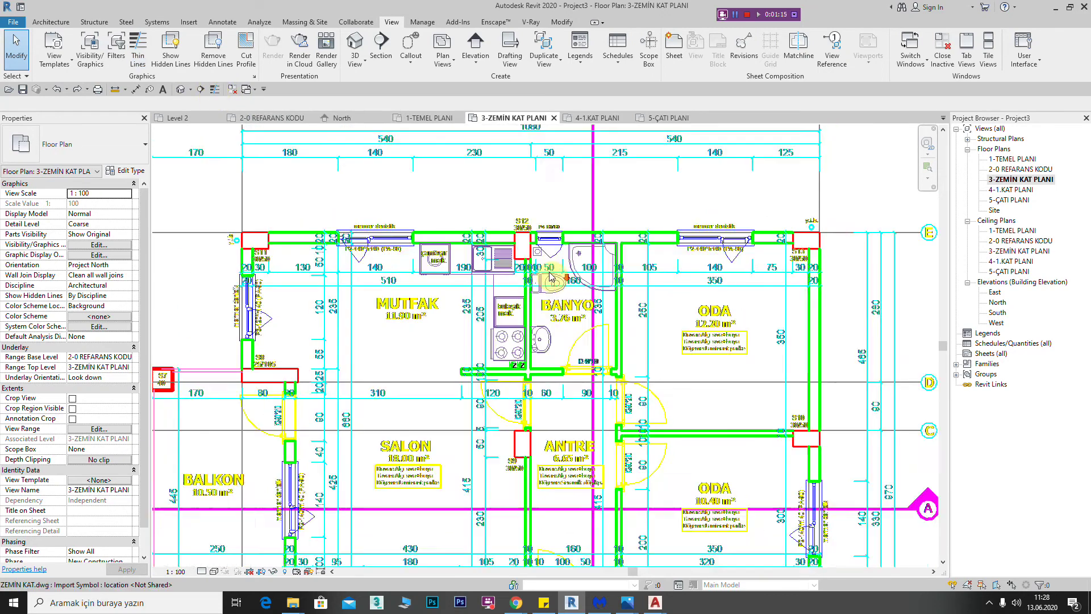
{"action": "scroll", "coordinate": [559, 276], "scroll_direction": "down", "scroll_amount": 1}
{"action": "left_click", "coordinate": [214, 90]}
{"action": "scroll", "coordinate": [592, 276], "scroll_direction": "up", "scroll_amount": 2}
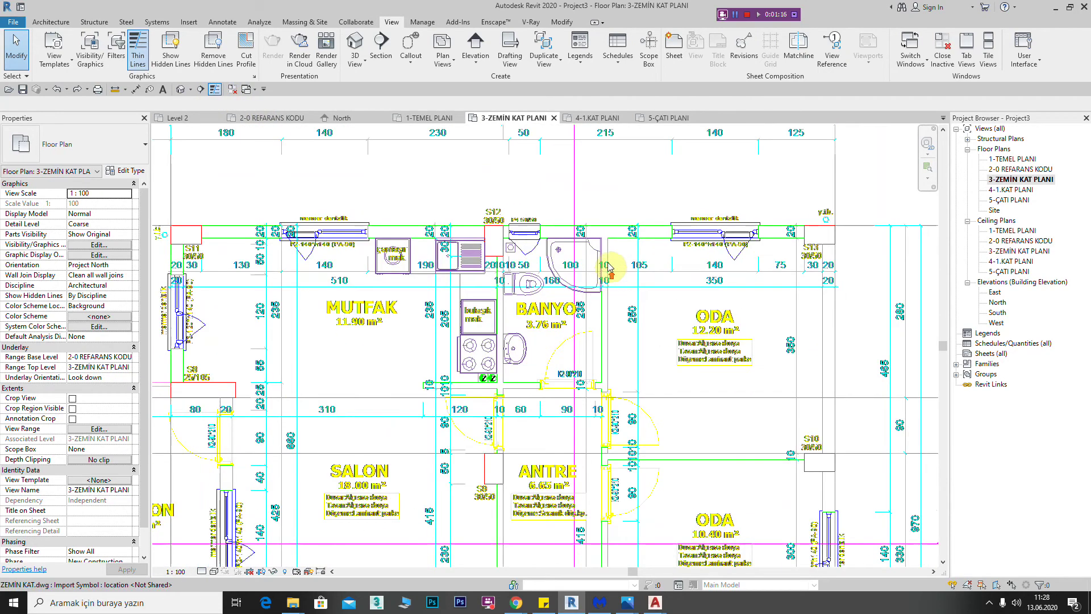
{"action": "scroll", "coordinate": [627, 292], "scroll_direction": "down", "scroll_amount": 3}
Select the ZEMİN KAT.dwg import and pin it in place
{"action": "left_click", "coordinate": [593, 359]}
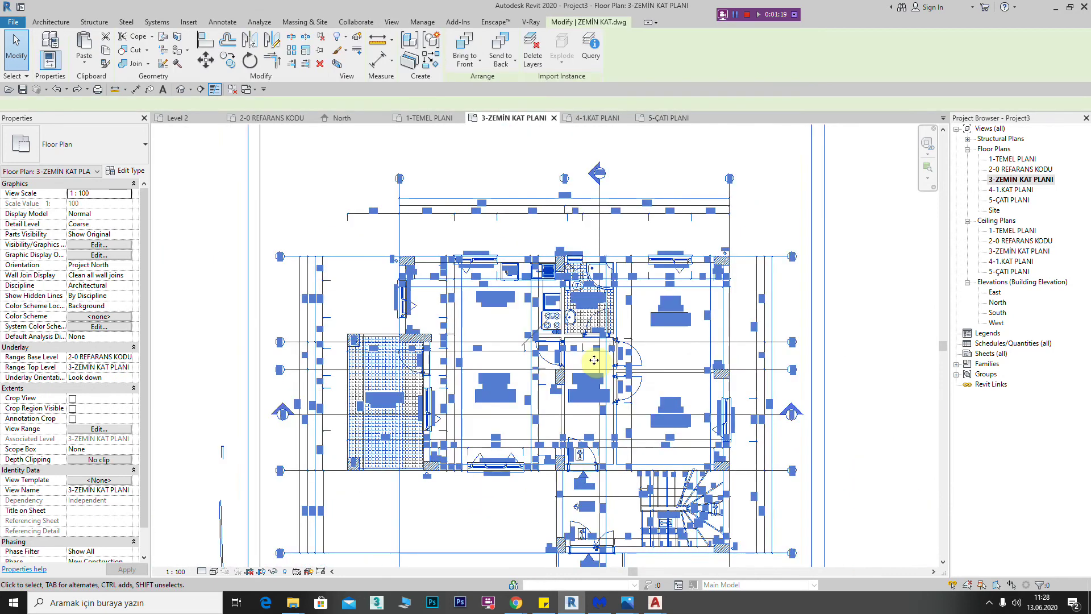
{"action": "scroll", "coordinate": [595, 362], "scroll_direction": "up", "scroll_amount": 2}
{"action": "scroll", "coordinate": [595, 362], "scroll_direction": "up", "scroll_amount": 2}
{"action": "scroll", "coordinate": [689, 301], "scroll_direction": "down", "scroll_amount": 2}
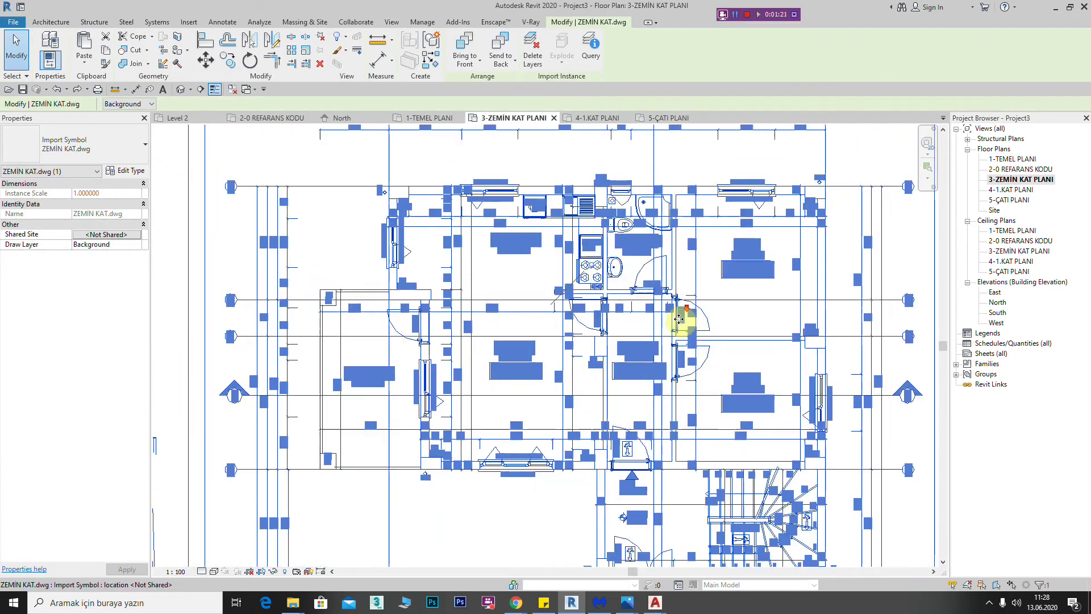
{"action": "scroll", "coordinate": [612, 291], "scroll_direction": "up", "scroll_amount": 2}
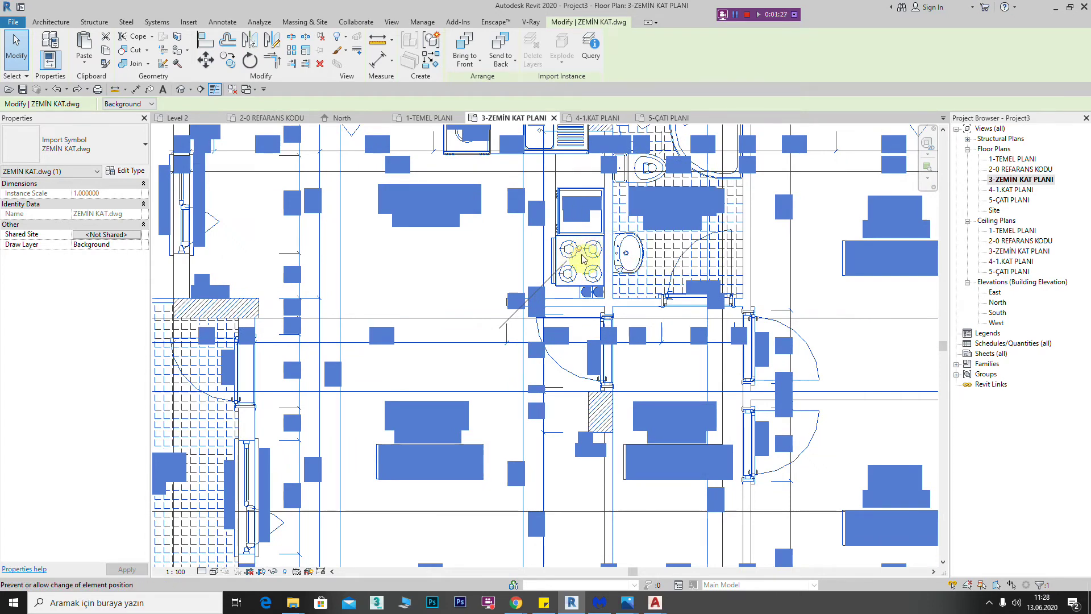
{"action": "scroll", "coordinate": [582, 259], "scroll_direction": "up", "scroll_amount": 3}
{"action": "left_click", "coordinate": [573, 238]}
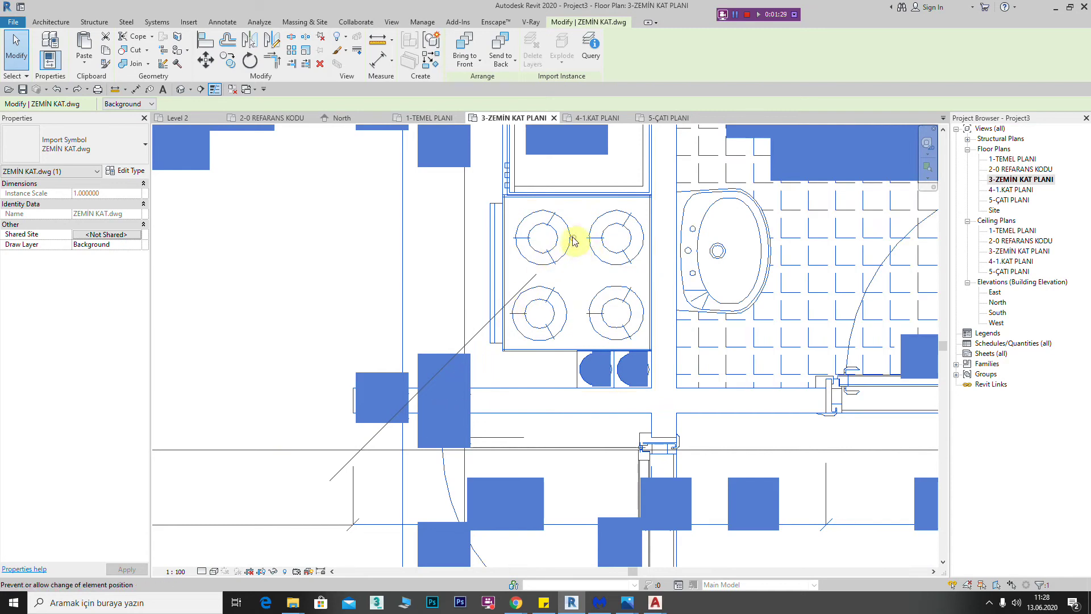
{"action": "left_click", "coordinate": [577, 319]}
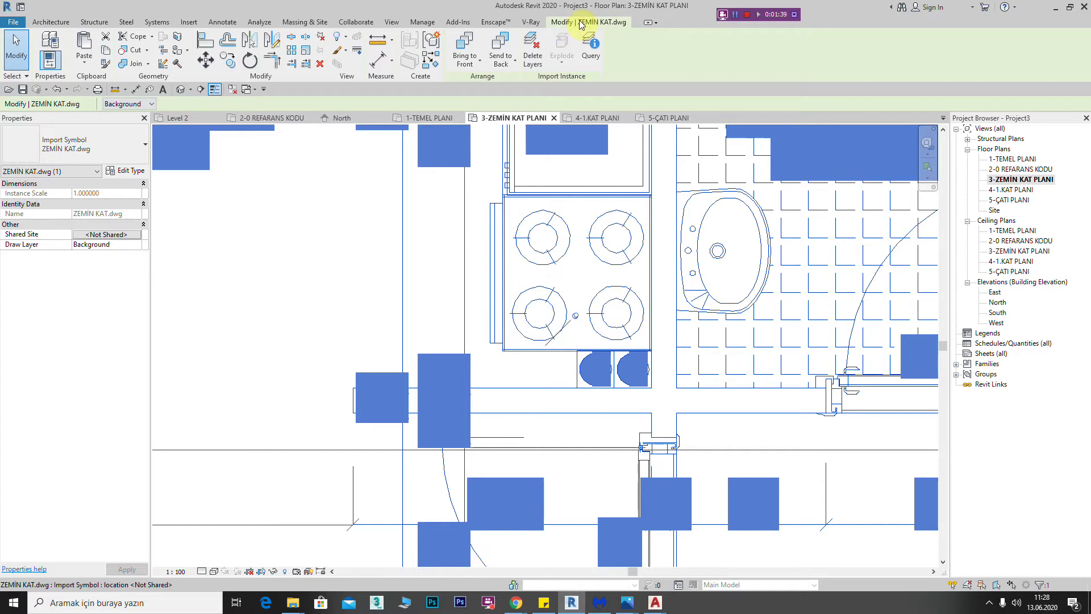
Toggle Unpin and Pin twice, leaving the drawing pinned, and recentre the whole building
{"action": "left_click", "coordinate": [322, 40]}
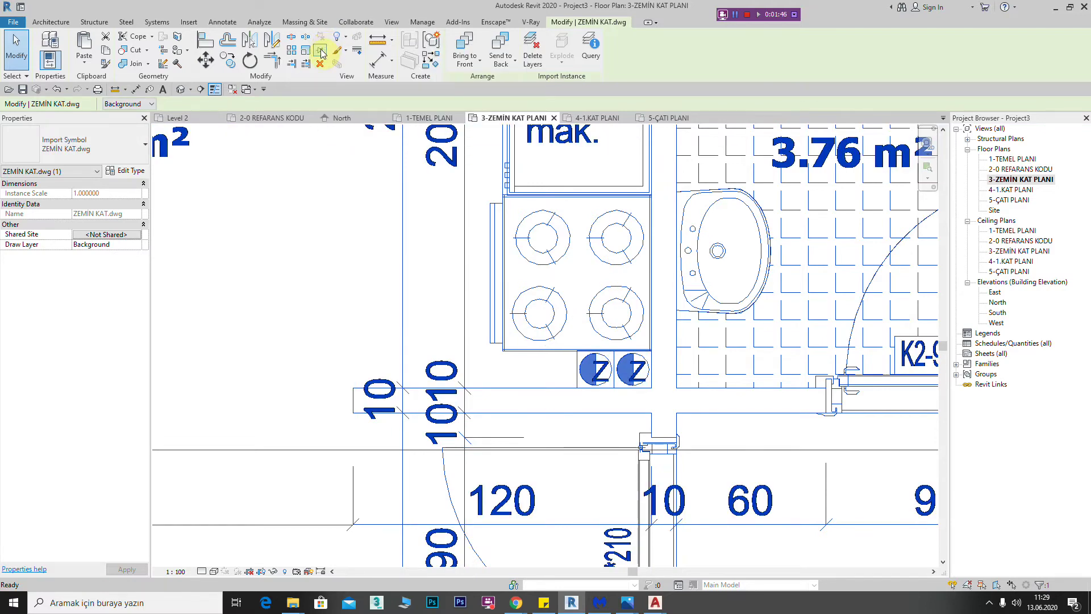
{"action": "left_click", "coordinate": [322, 52]}
{"action": "left_click", "coordinate": [322, 40]}
{"action": "left_click", "coordinate": [321, 54]}
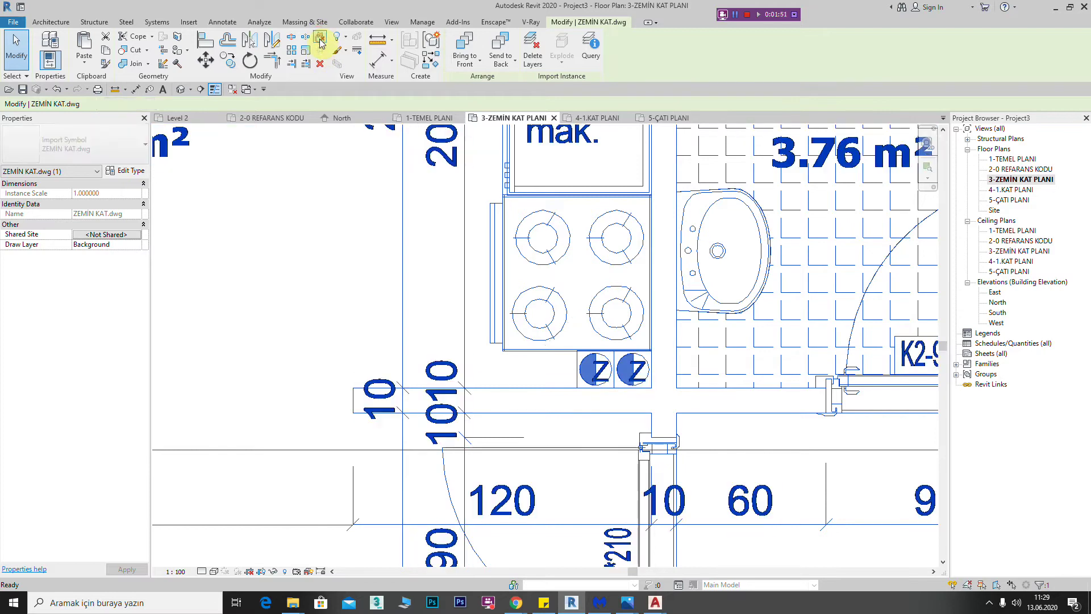
{"action": "scroll", "coordinate": [568, 312], "scroll_direction": "down", "scroll_amount": 2}
{"action": "scroll", "coordinate": [663, 287], "scroll_direction": "down", "scroll_amount": 2}
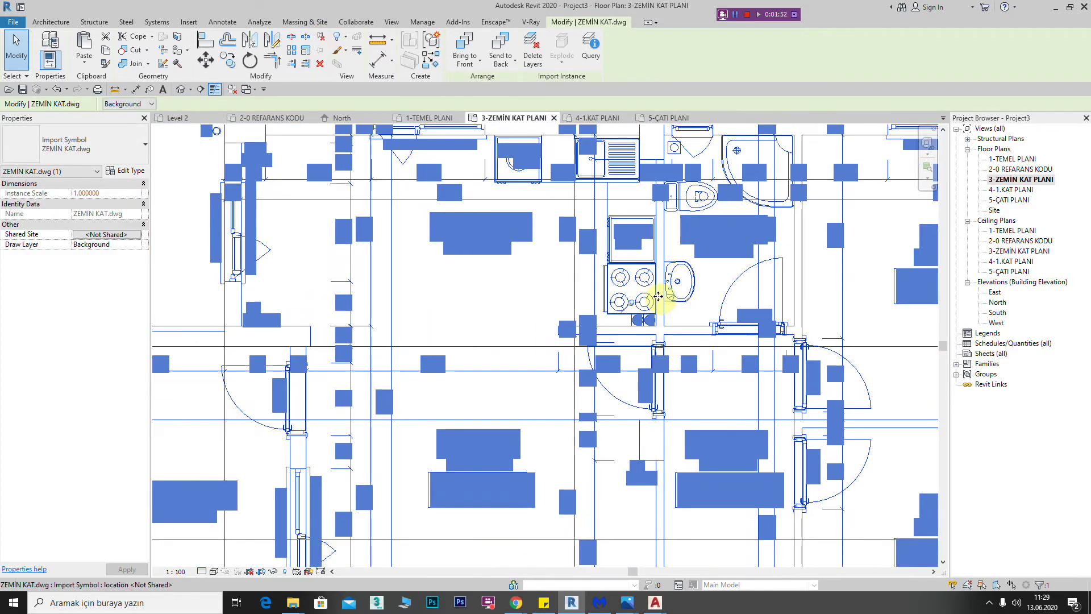
{"action": "scroll", "coordinate": [636, 273], "scroll_direction": "down", "scroll_amount": 2}
{"action": "middle_click_drag", "start_coordinate": [627, 290], "coordinate": [619, 283]}
{"action": "scroll", "coordinate": [620, 283], "scroll_direction": "down", "scroll_amount": 2}
{"action": "scroll", "coordinate": [487, 273], "scroll_direction": "down", "scroll_amount": 2}
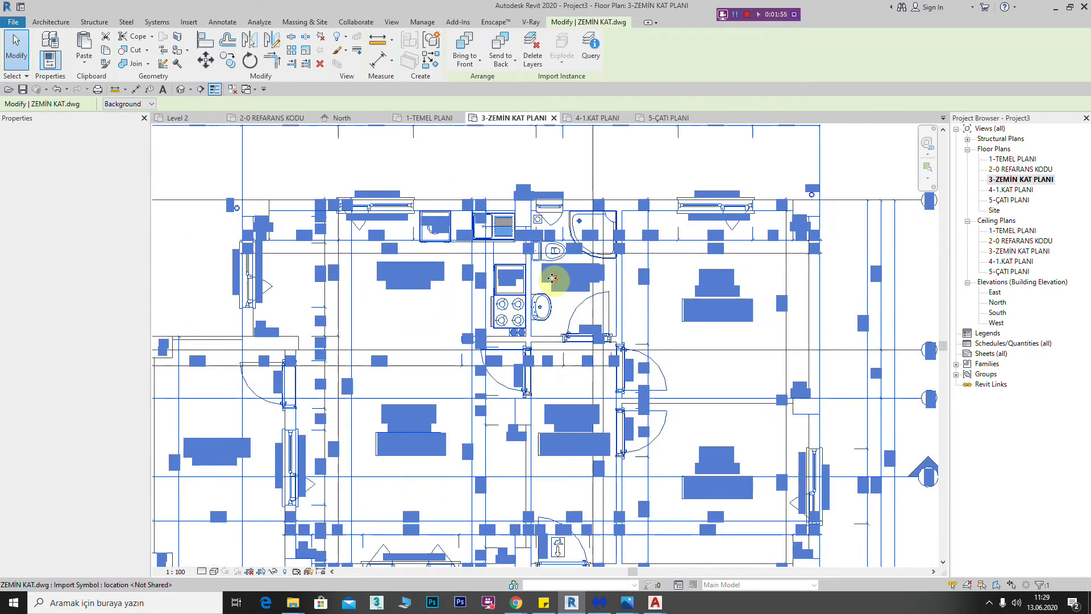
{"action": "scroll", "coordinate": [565, 195], "scroll_direction": "down", "scroll_amount": 2}
{"action": "middle_click_drag", "start_coordinate": [545, 252], "coordinate": [568, 263]}
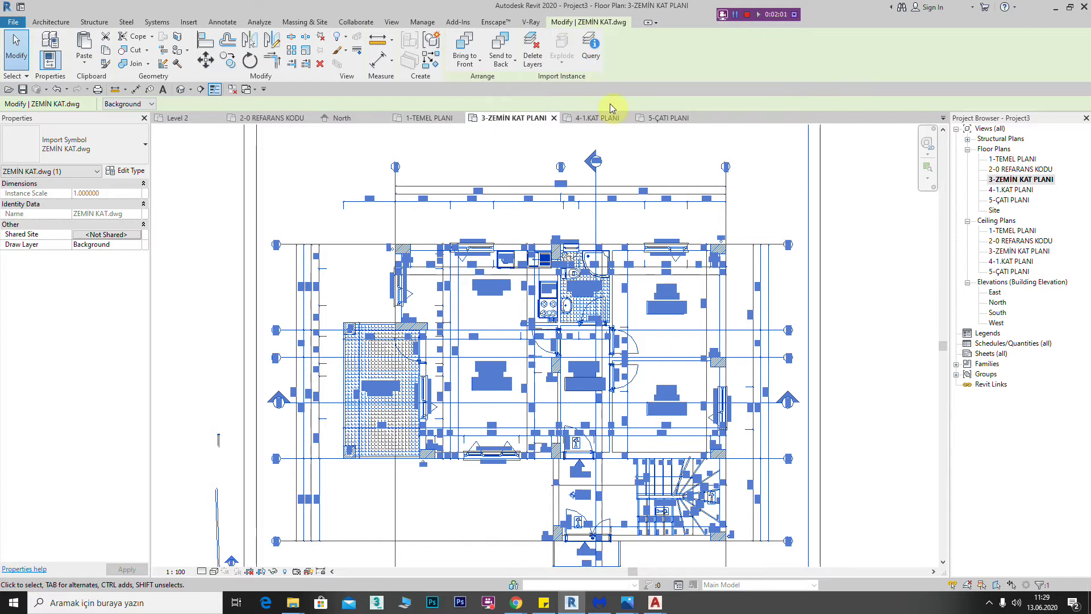
Query the DWG and hide its ölçü dimension and TEFRIS layers in this view
{"action": "left_click", "coordinate": [591, 48]}
{"action": "scroll", "coordinate": [454, 193], "scroll_direction": "up", "scroll_amount": 5}
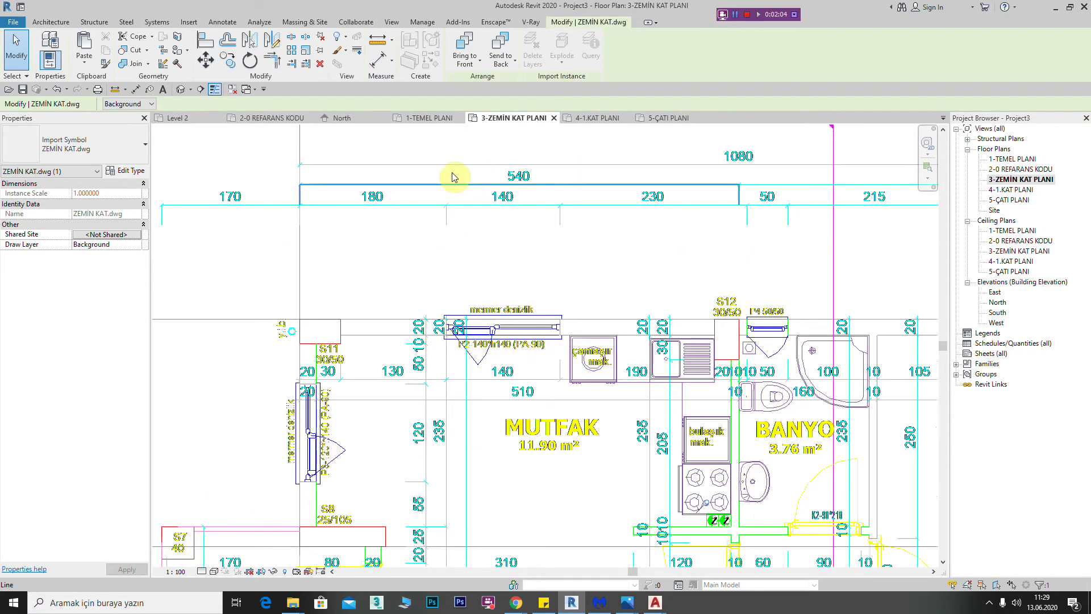
{"action": "scroll", "coordinate": [454, 176], "scroll_direction": "up", "scroll_amount": 1}
{"action": "left_click", "coordinate": [462, 161]}
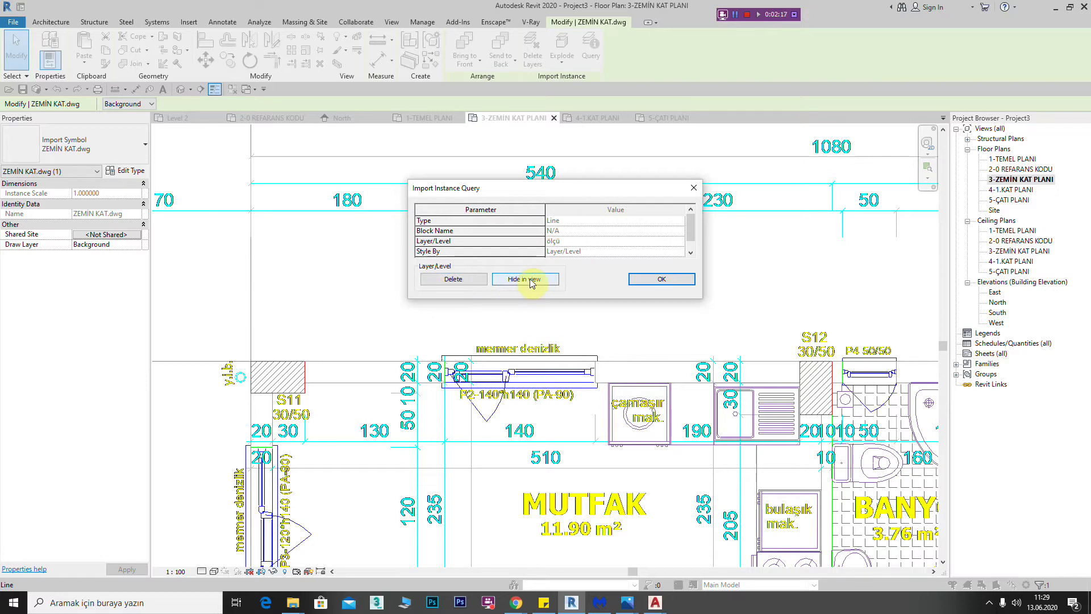
{"action": "left_click", "coordinate": [518, 279]}
{"action": "scroll", "coordinate": [613, 284], "scroll_direction": "down", "scroll_amount": 4}
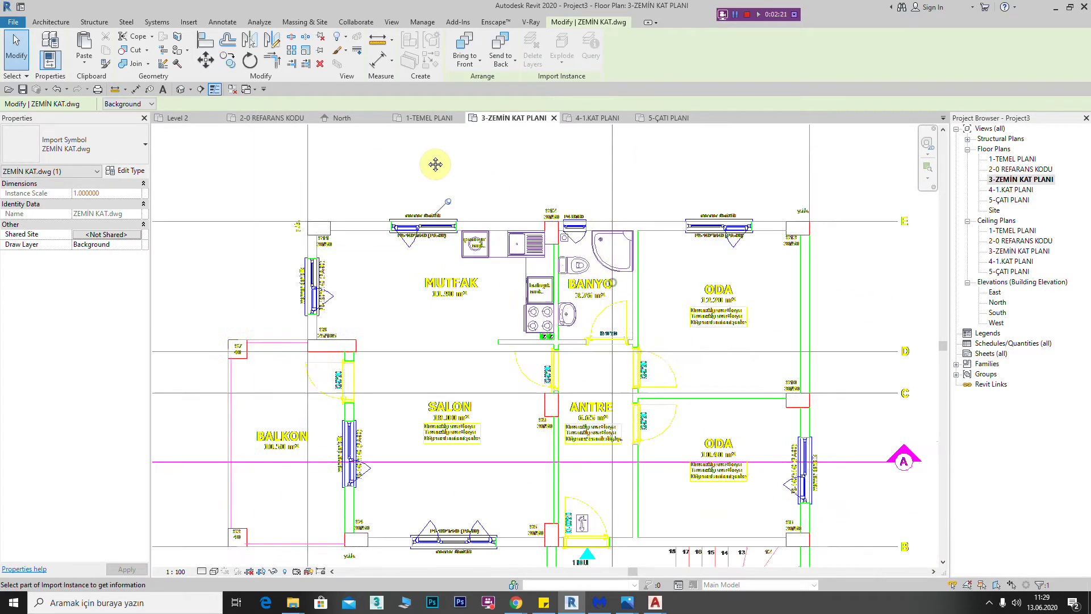
{"action": "scroll", "coordinate": [434, 163], "scroll_direction": "up", "scroll_amount": 3}
{"action": "left_click", "coordinate": [490, 253]}
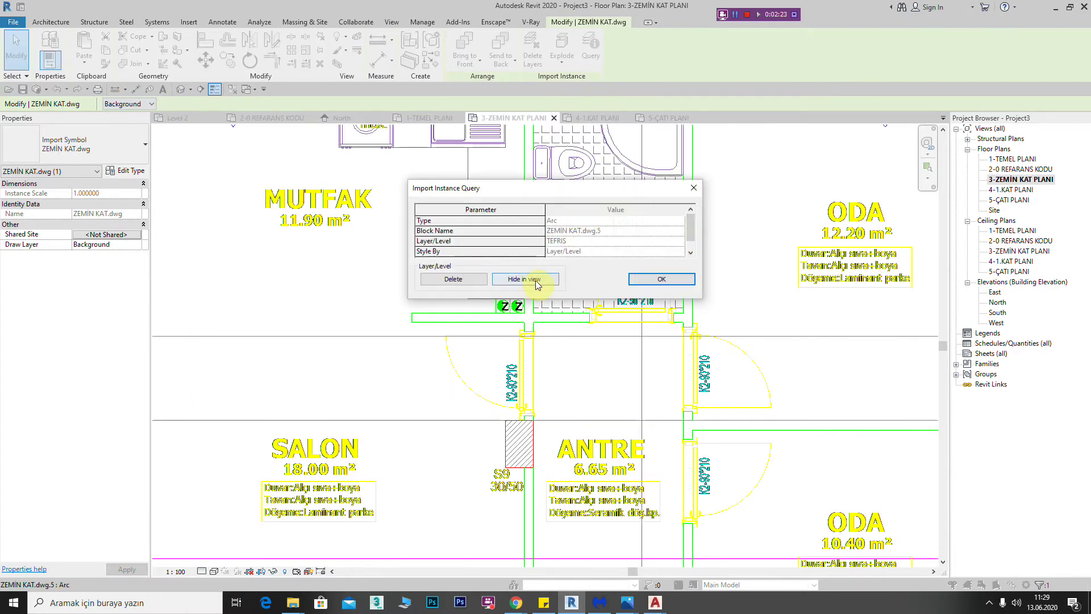
{"action": "left_click", "coordinate": [524, 279]}
Hide the tarama hatch layer and the MUTFAK room name labels, then deselect the DWG
{"action": "scroll", "coordinate": [503, 222], "scroll_direction": "down", "scroll_amount": 3}
{"action": "scroll", "coordinate": [550, 195], "scroll_direction": "up", "scroll_amount": 3}
{"action": "scroll", "coordinate": [551, 194], "scroll_direction": "up", "scroll_amount": 3}
{"action": "scroll", "coordinate": [531, 267], "scroll_direction": "down", "scroll_amount": 1}
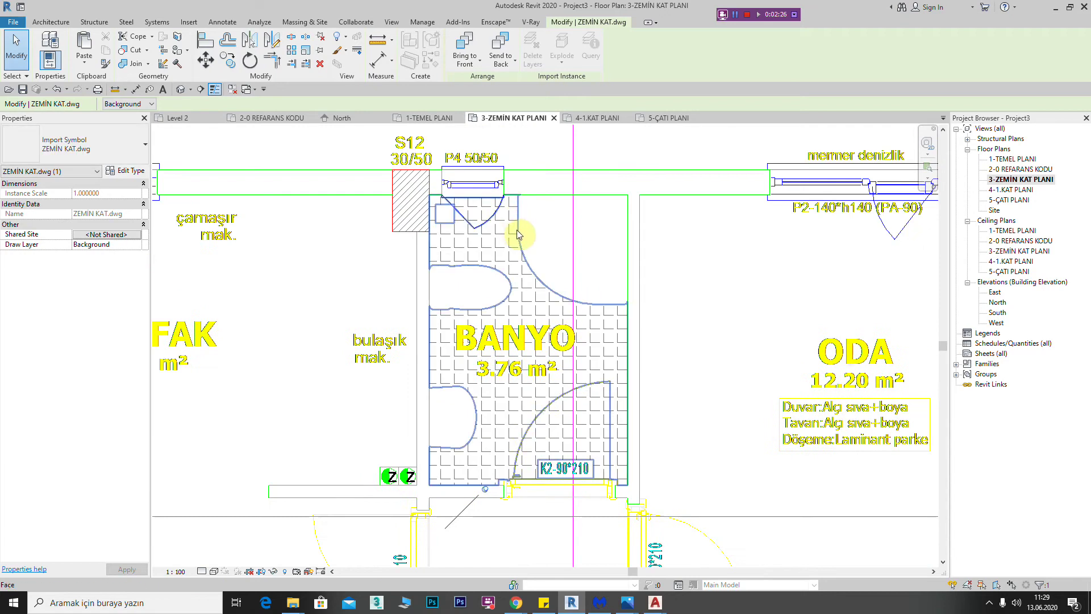
{"action": "left_click", "coordinate": [529, 269]}
{"action": "left_click", "coordinate": [524, 280]}
{"action": "scroll", "coordinate": [515, 287], "scroll_direction": "down", "scroll_amount": 3}
{"action": "scroll", "coordinate": [360, 317], "scroll_direction": "up", "scroll_amount": 2}
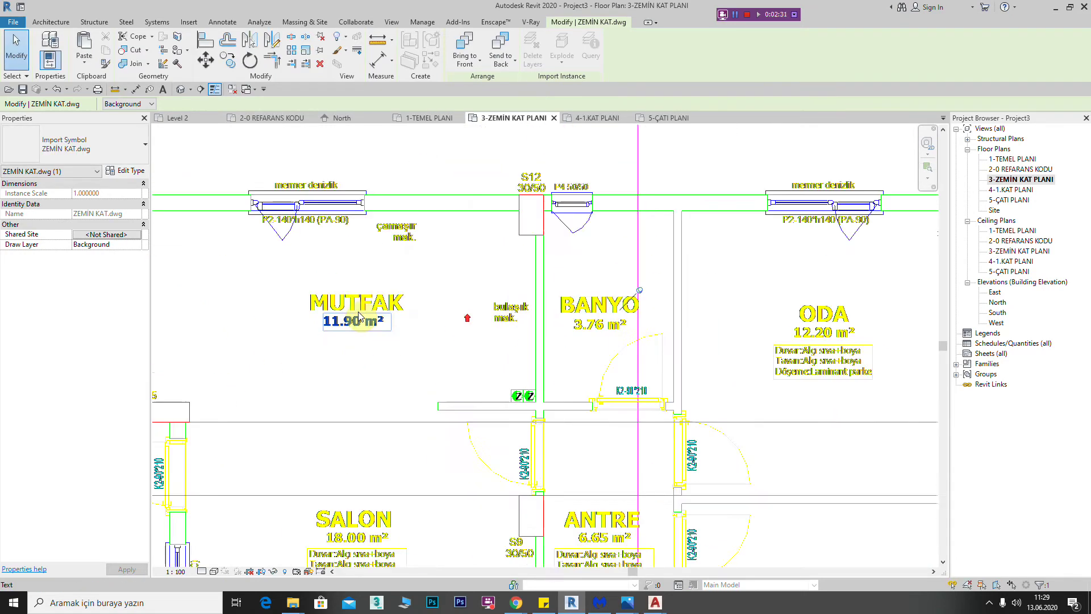
{"action": "left_click", "coordinate": [359, 317]}
{"action": "left_click", "coordinate": [527, 281]}
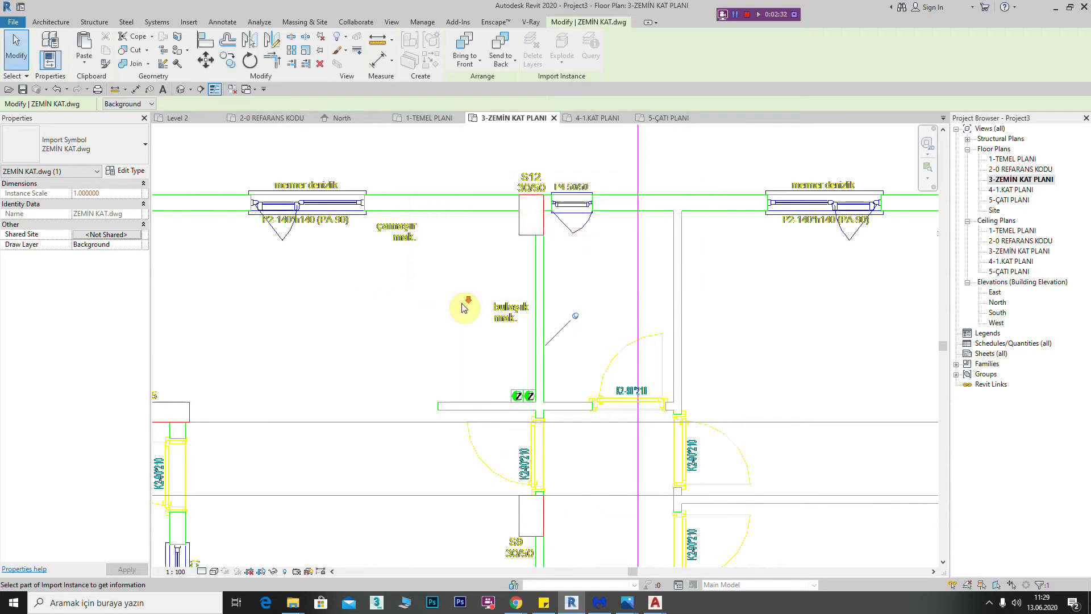
{"action": "scroll", "coordinate": [462, 307], "scroll_direction": "down", "scroll_amount": 4}
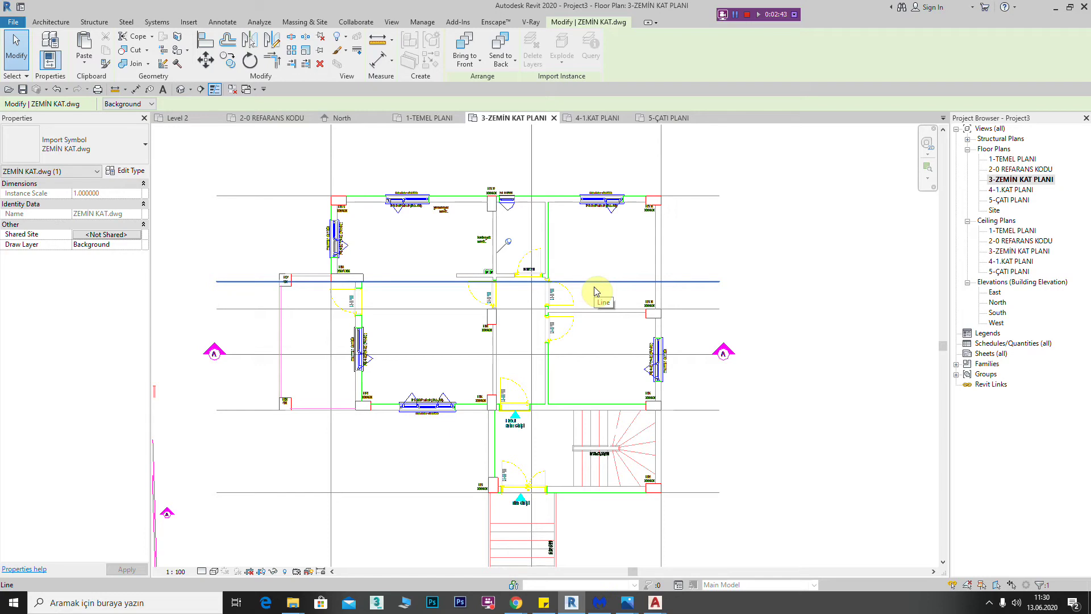
{"action": "key", "text": "Escape"}
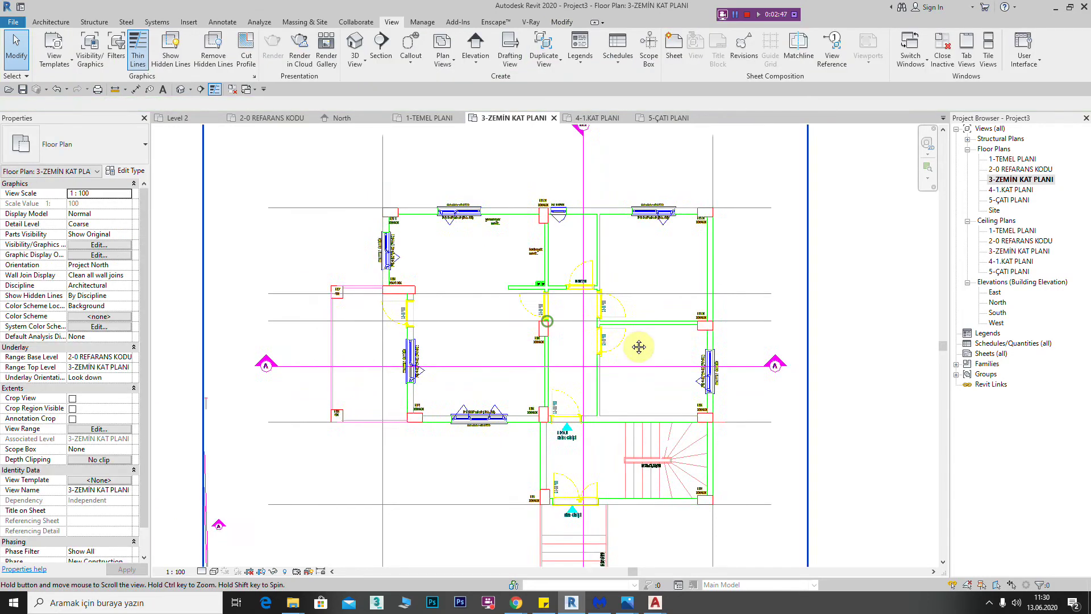
{"action": "scroll", "coordinate": [626, 284], "scroll_direction": "down", "scroll_amount": 2}
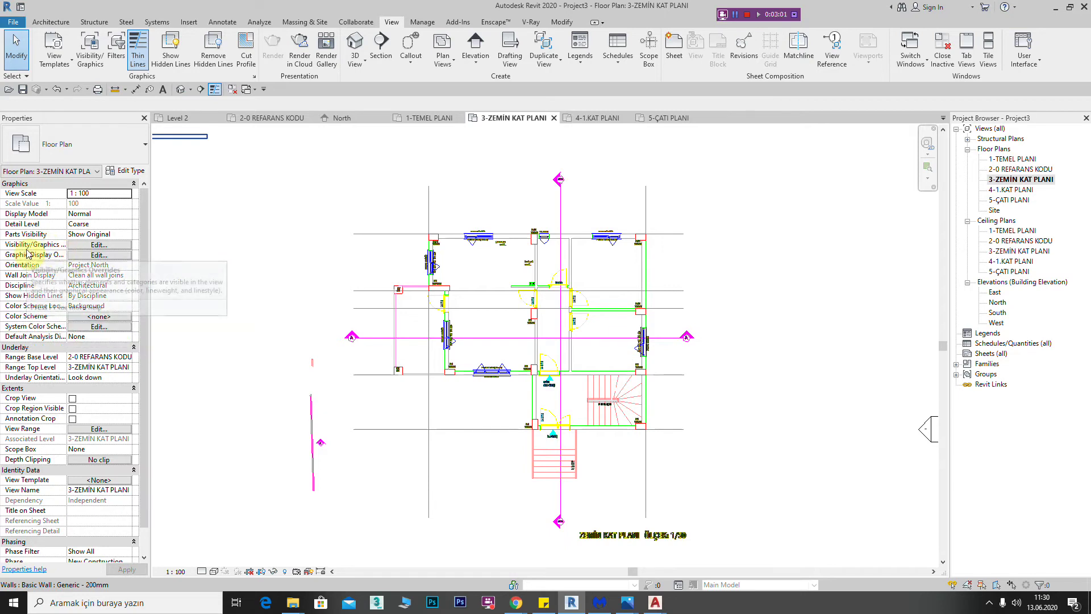
{"action": "left_click", "coordinate": [85, 255]}
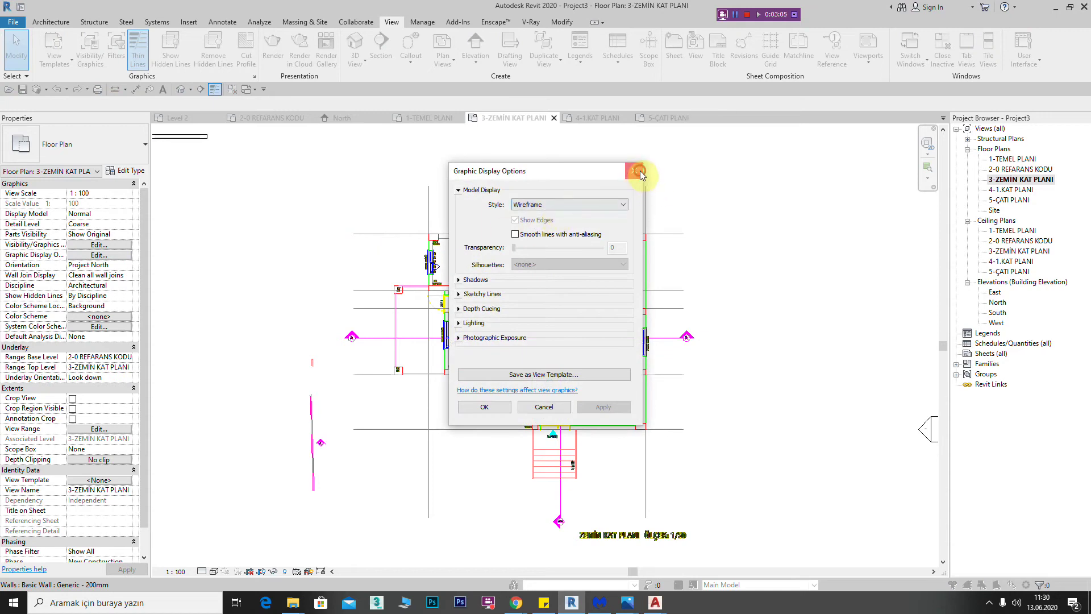
{"action": "left_click", "coordinate": [634, 171]}
{"action": "left_click", "coordinate": [89, 245]}
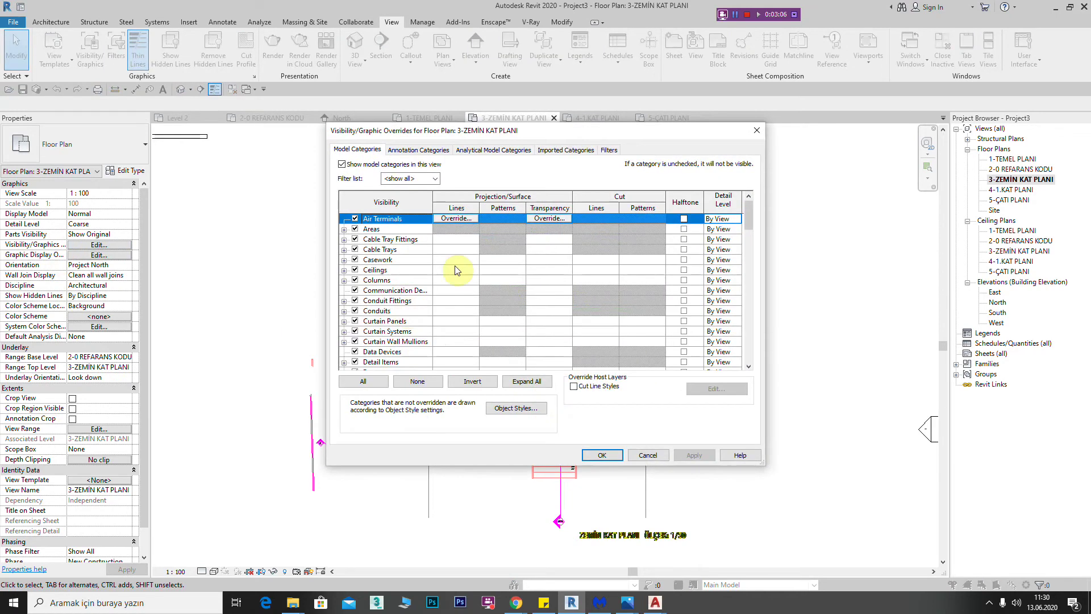
{"action": "left_click", "coordinate": [757, 130]}
{"action": "key", "text": "g"}
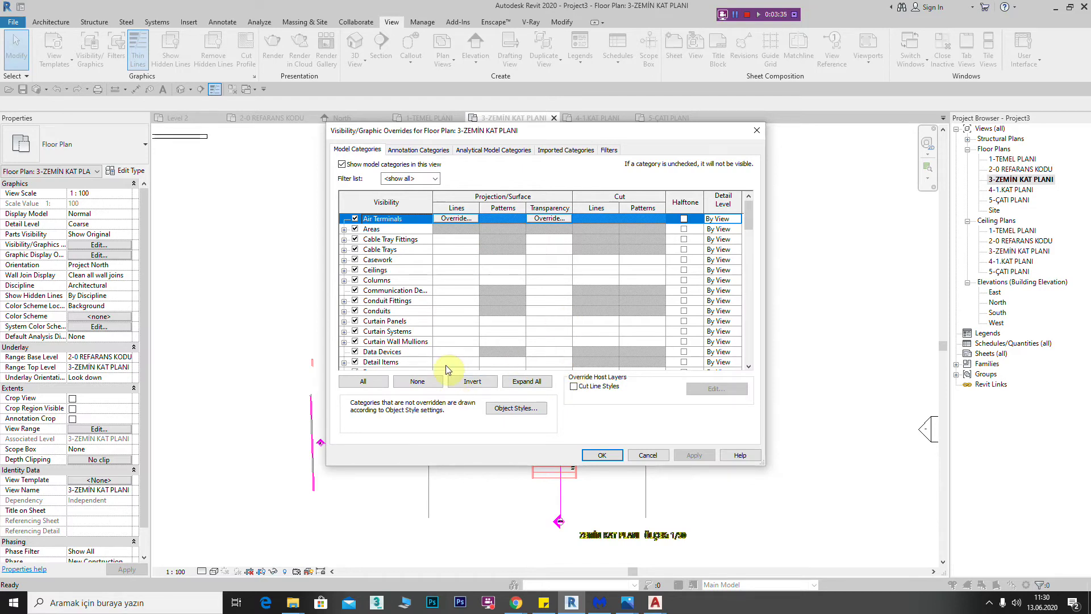
{"action": "left_click", "coordinate": [602, 455]}
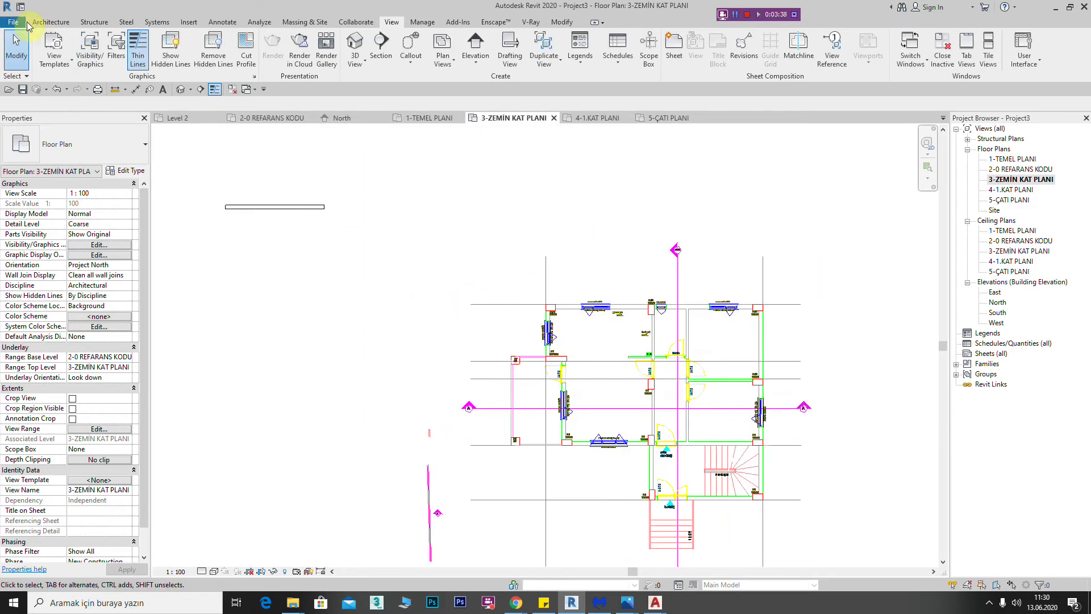
Select and deselect the 490-long wall on the Architecture tab, then open overrides with VV
{"action": "left_click", "coordinate": [50, 22]}
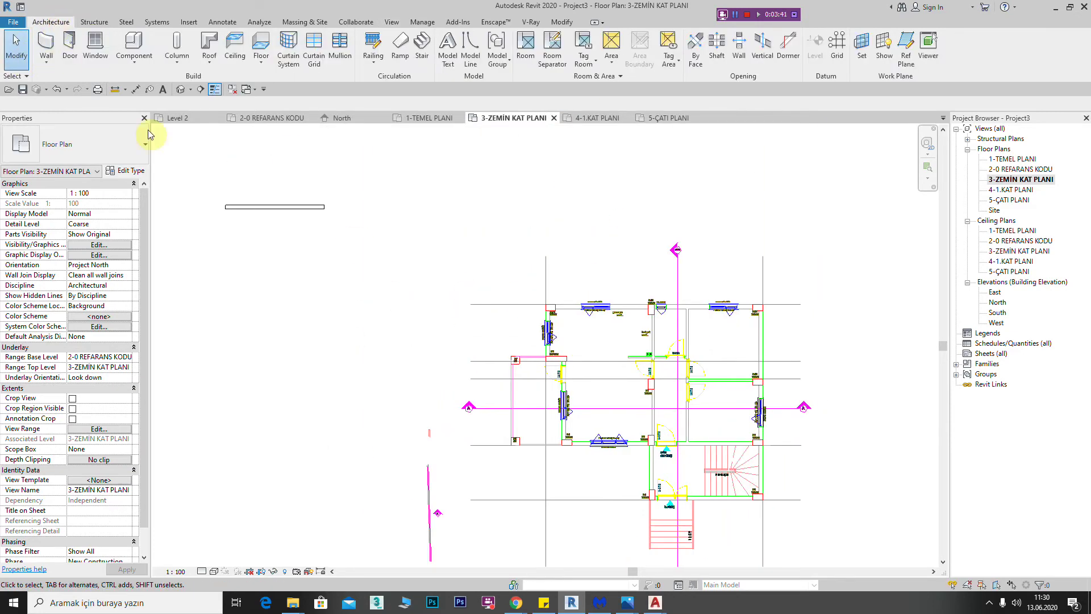
{"action": "scroll", "coordinate": [259, 205], "scroll_direction": "up", "scroll_amount": 3}
{"action": "scroll", "coordinate": [260, 205], "scroll_direction": "up", "scroll_amount": 2}
{"action": "left_click", "coordinate": [373, 200]}
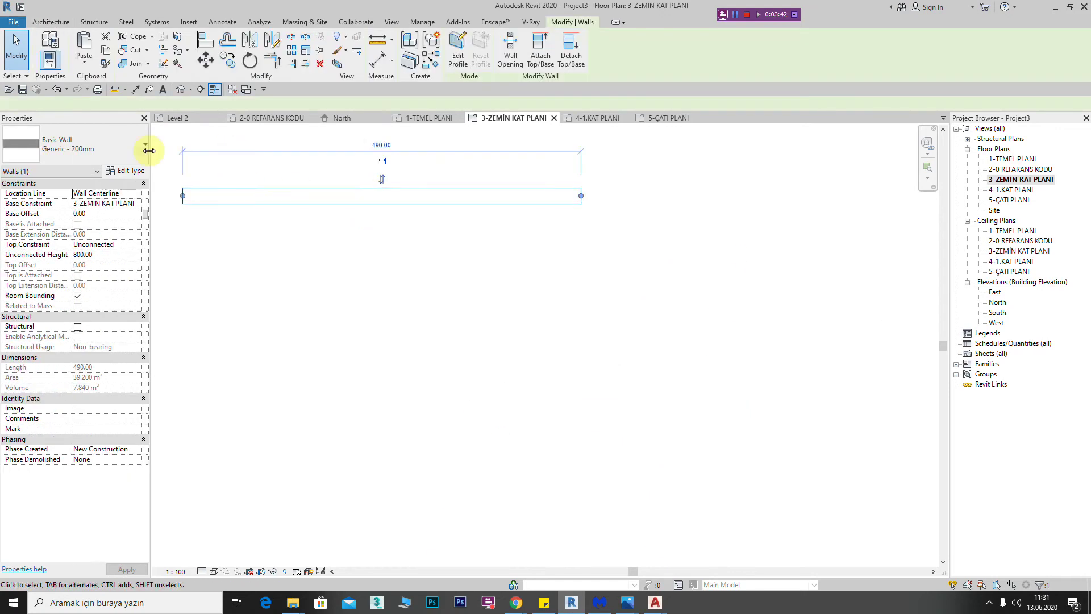
{"action": "scroll", "coordinate": [259, 133], "scroll_direction": "down", "scroll_amount": 1}
{"action": "scroll", "coordinate": [381, 264], "scroll_direction": "down", "scroll_amount": 1}
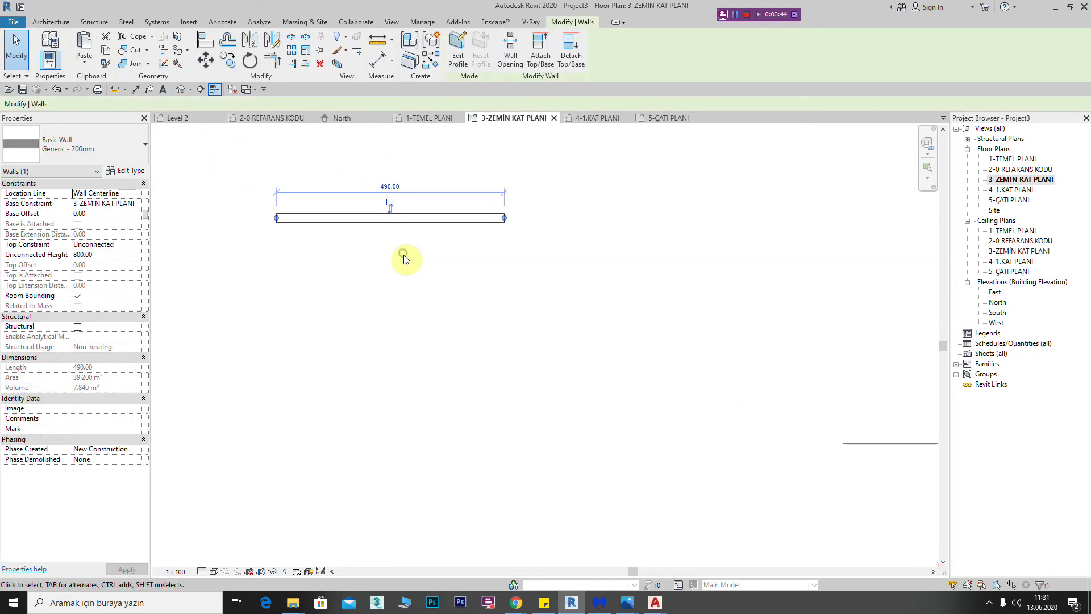
{"action": "left_click", "coordinate": [402, 256]}
{"action": "scroll", "coordinate": [387, 215], "scroll_direction": "up", "scroll_amount": 2}
{"action": "scroll", "coordinate": [386, 214], "scroll_direction": "up", "scroll_amount": 2}
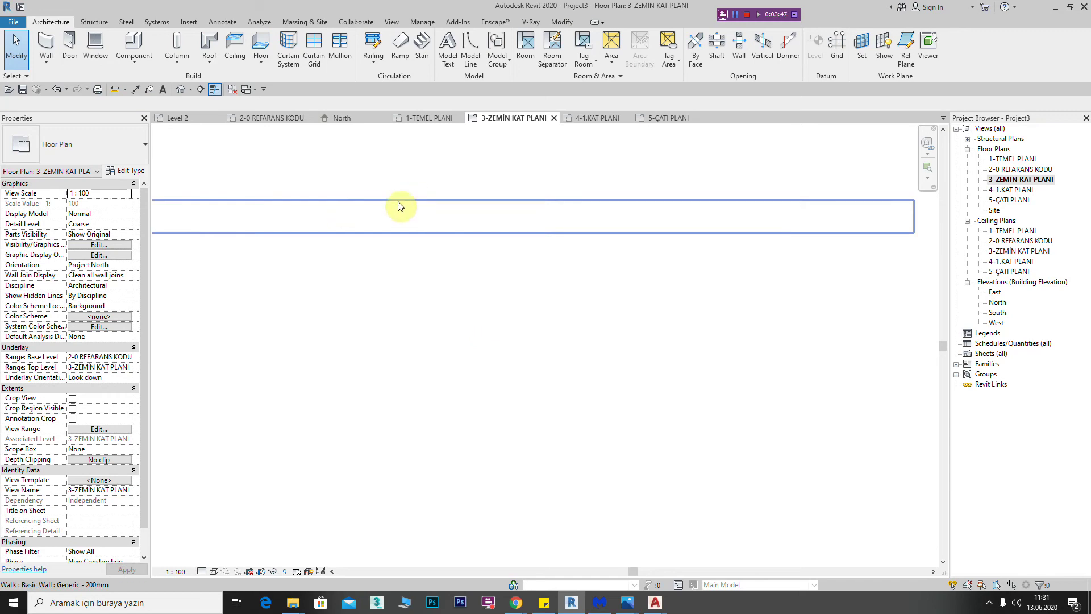
{"action": "scroll", "coordinate": [413, 202], "scroll_direction": "down", "scroll_amount": 2}
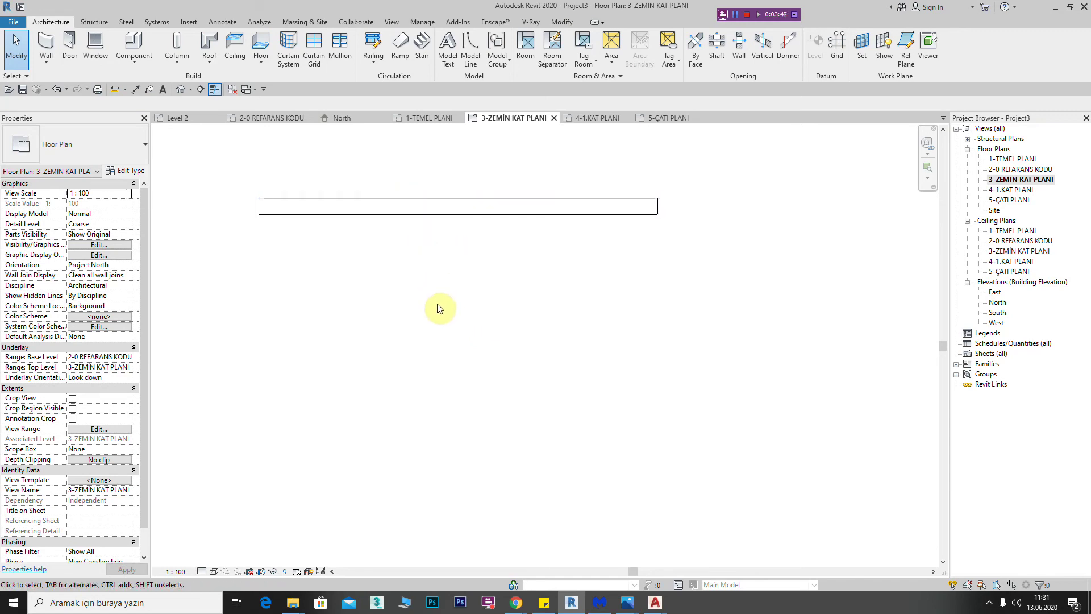
{"action": "key", "text": "v"}
{"action": "key", "text": "v"}
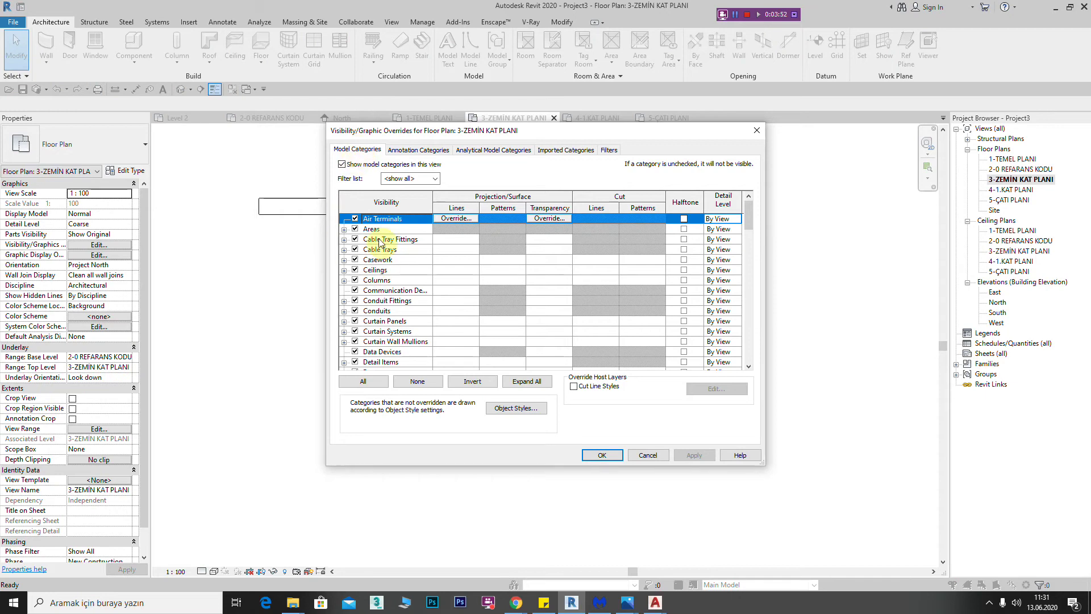
Scroll the Model Categories list down to Walls and select the Walls row
{"action": "scroll", "coordinate": [396, 287], "scroll_direction": "down", "scroll_amount": 1}
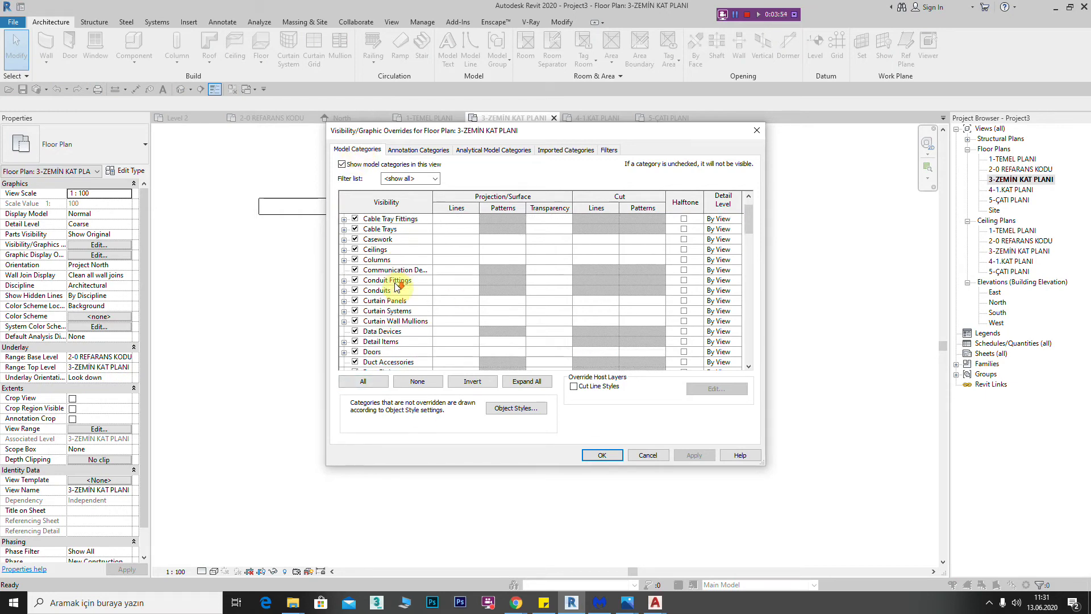
{"action": "scroll", "coordinate": [397, 287], "scroll_direction": "down", "scroll_amount": 1}
{"action": "scroll", "coordinate": [396, 287], "scroll_direction": "down", "scroll_amount": 1}
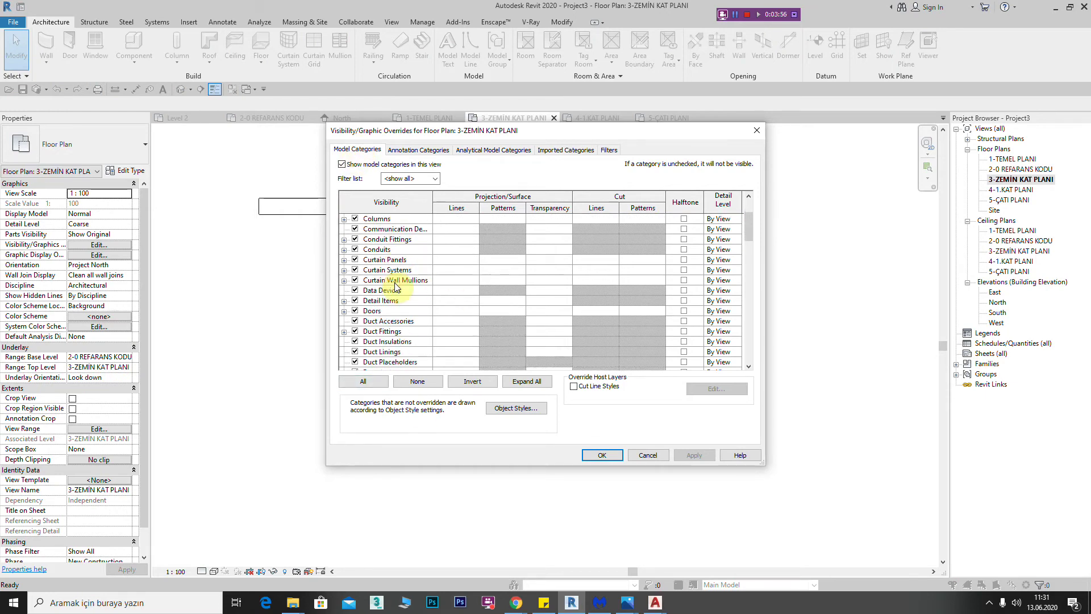
{"action": "scroll", "coordinate": [396, 287], "scroll_direction": "down", "scroll_amount": 1}
{"action": "scroll", "coordinate": [397, 287], "scroll_direction": "down", "scroll_amount": 1}
{"action": "scroll", "coordinate": [397, 287], "scroll_direction": "down", "scroll_amount": 1}
{"action": "scroll", "coordinate": [396, 288], "scroll_direction": "down", "scroll_amount": 1}
{"action": "scroll", "coordinate": [398, 291], "scroll_direction": "down", "scroll_amount": 1}
{"action": "scroll", "coordinate": [398, 294], "scroll_direction": "down", "scroll_amount": 1}
{"action": "scroll", "coordinate": [396, 293], "scroll_direction": "down", "scroll_amount": 3}
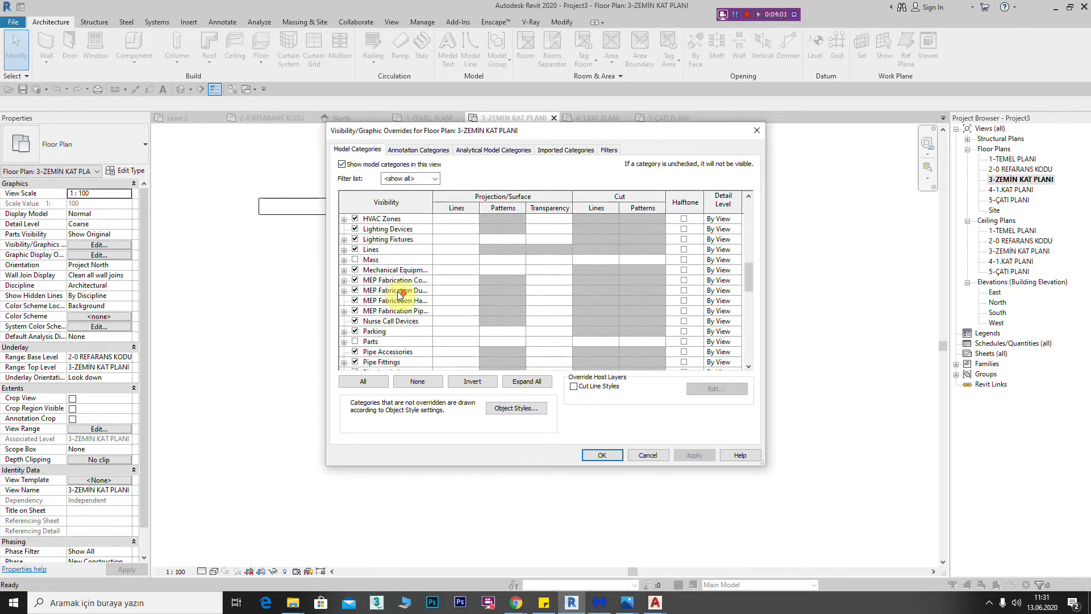
{"action": "scroll", "coordinate": [397, 294], "scroll_direction": "down", "scroll_amount": 3}
{"action": "scroll", "coordinate": [399, 294], "scroll_direction": "down", "scroll_amount": 3}
{"action": "scroll", "coordinate": [400, 294], "scroll_direction": "down", "scroll_amount": 3}
{"action": "scroll", "coordinate": [399, 295], "scroll_direction": "down", "scroll_amount": 3}
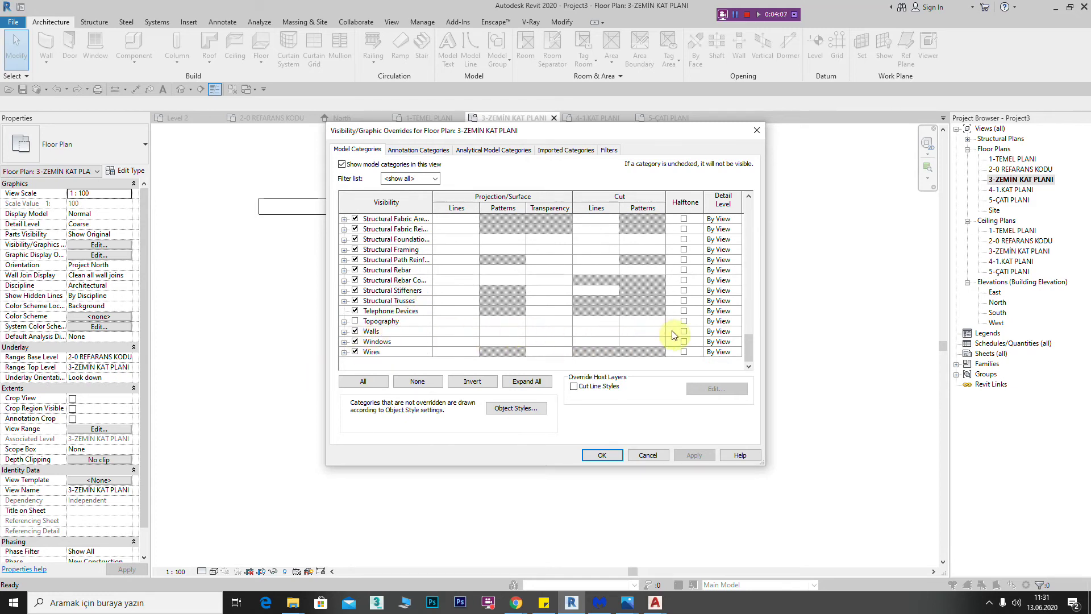
{"action": "left_click", "coordinate": [514, 341]}
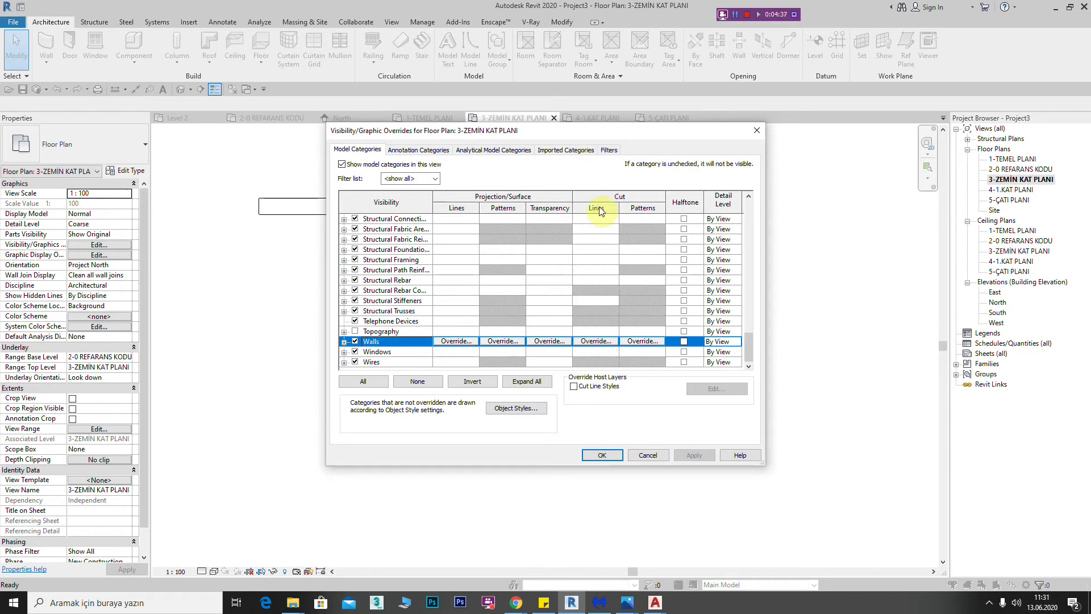
Override the Walls cut lines with Solid pattern, Red colour and weight 6
{"action": "left_click", "coordinate": [604, 344]}
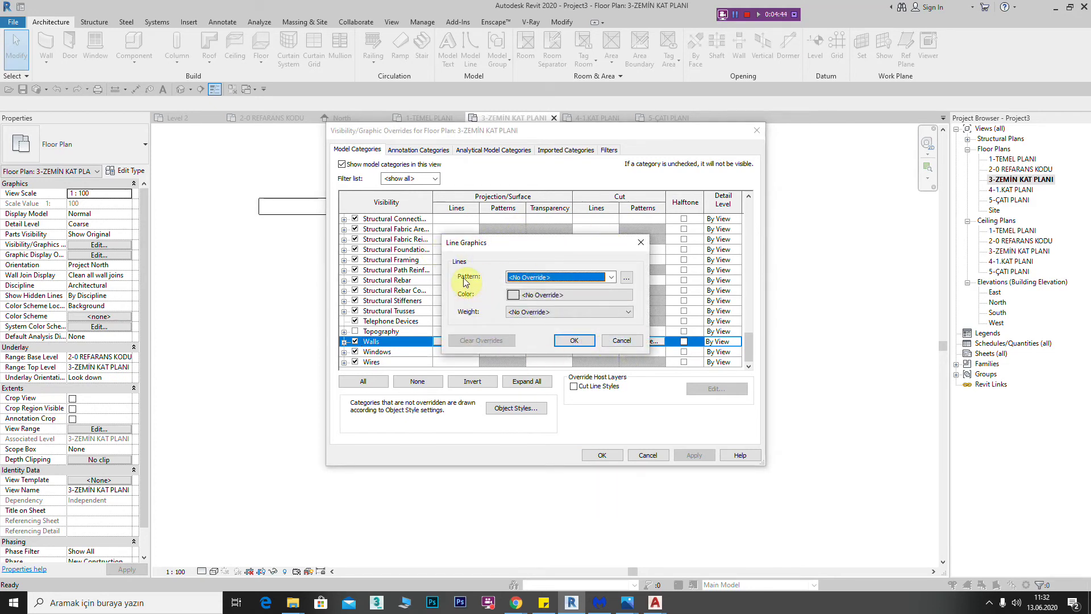
{"action": "left_click", "coordinate": [611, 277]}
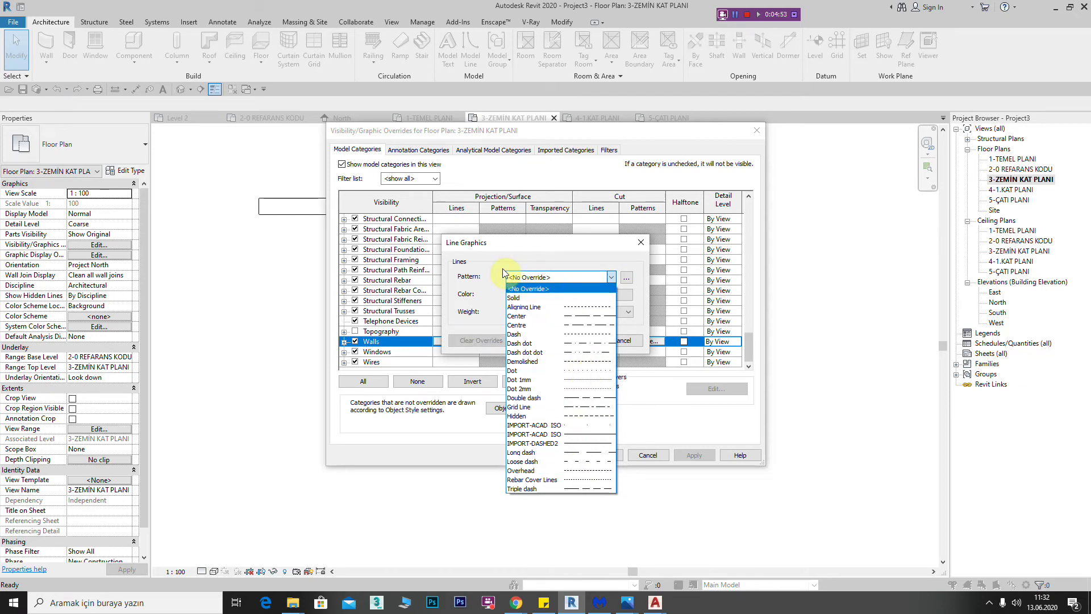
{"action": "left_click", "coordinate": [520, 298]}
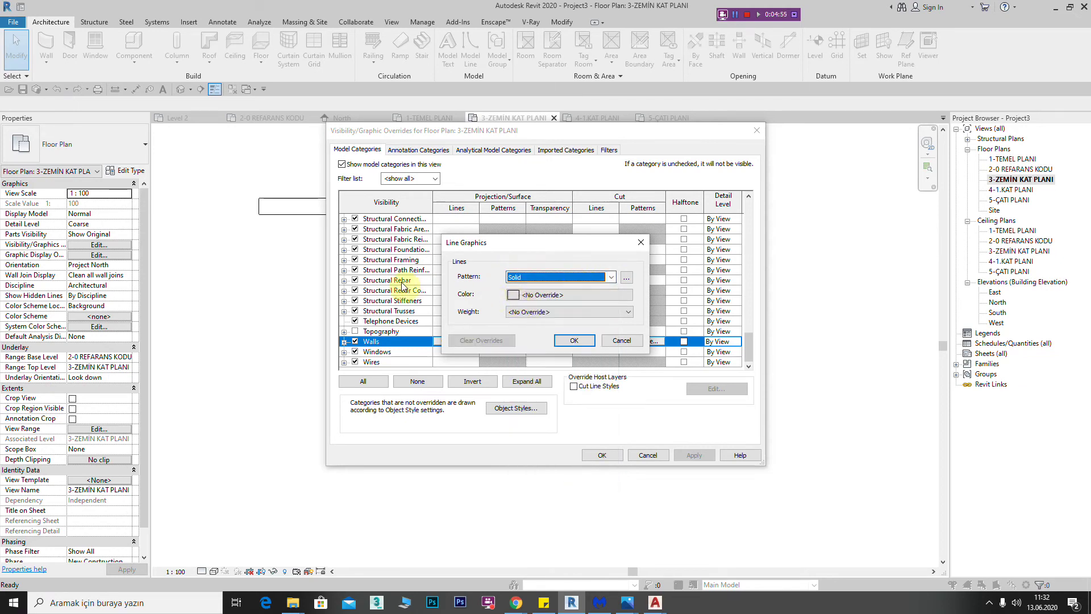
{"action": "left_click", "coordinate": [626, 278]}
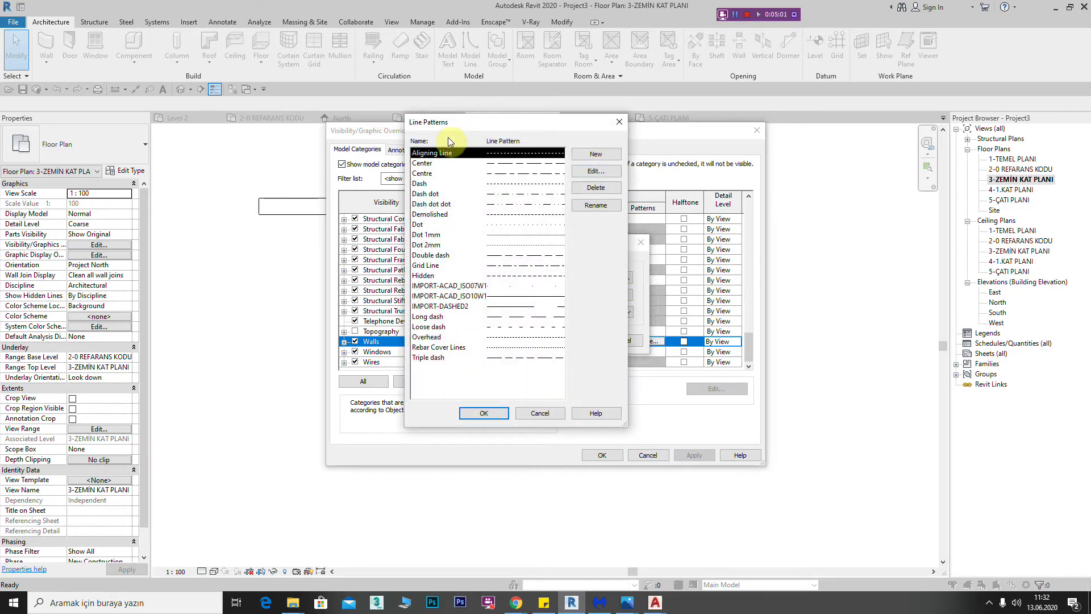
{"action": "left_click", "coordinate": [618, 120]}
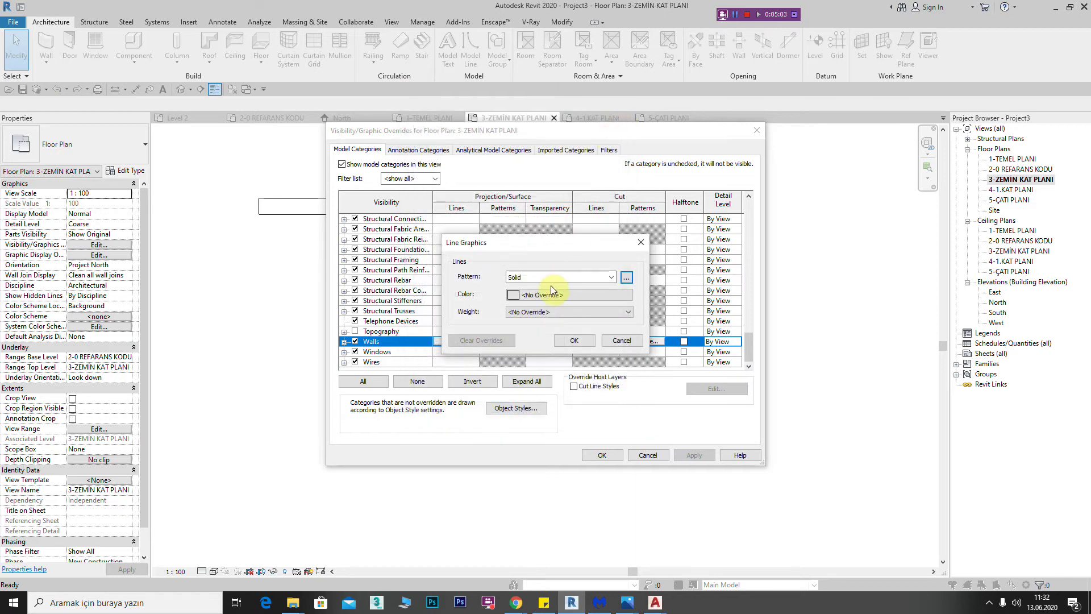
{"action": "left_click", "coordinate": [507, 296]}
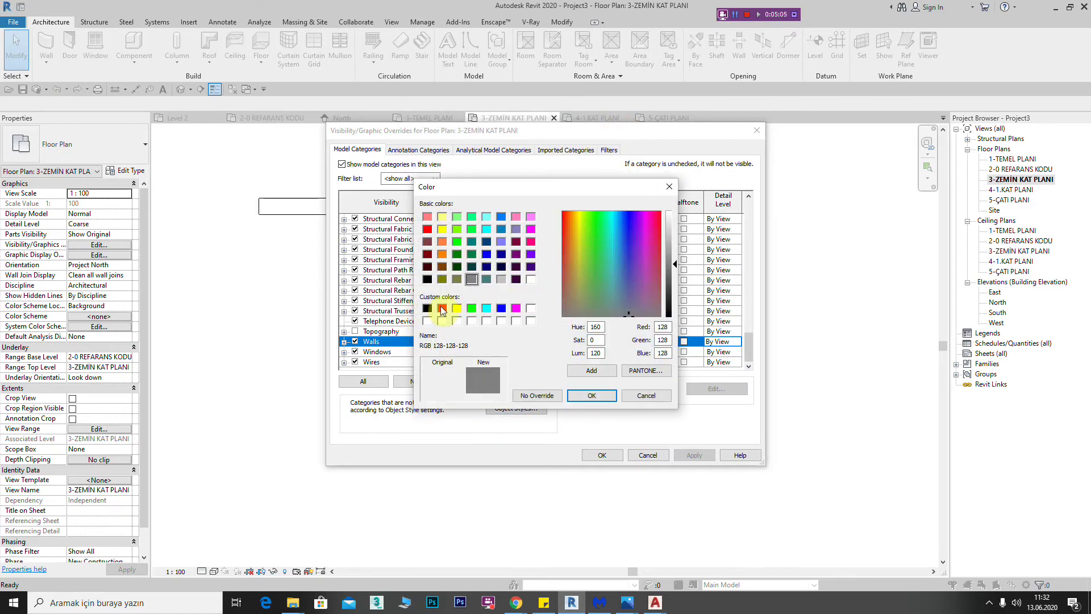
{"action": "left_click", "coordinate": [442, 308]}
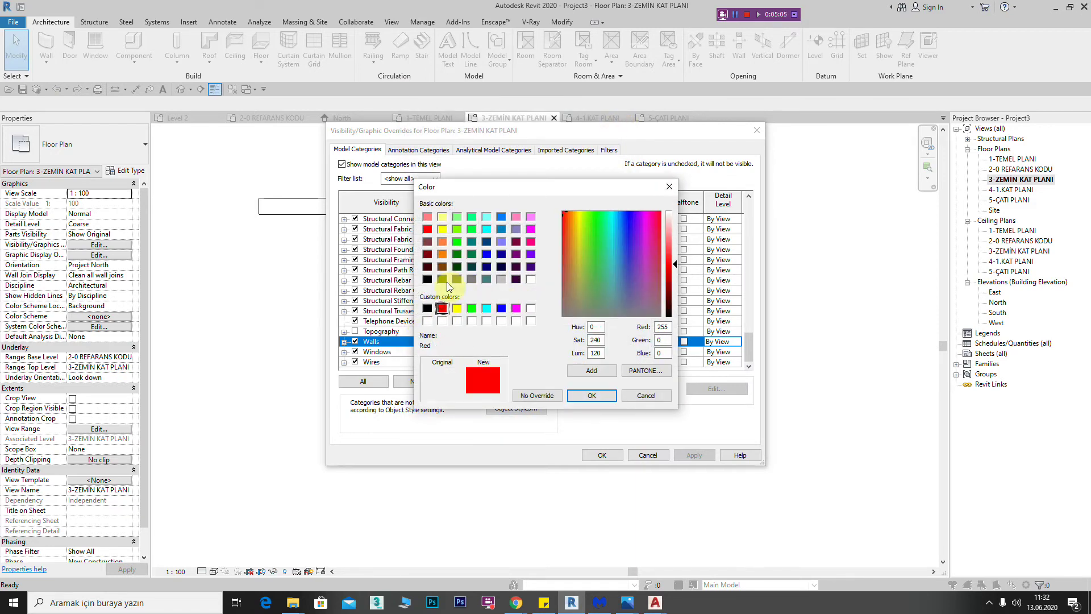
{"action": "left_click", "coordinate": [597, 397]}
{"action": "left_click", "coordinate": [629, 312]}
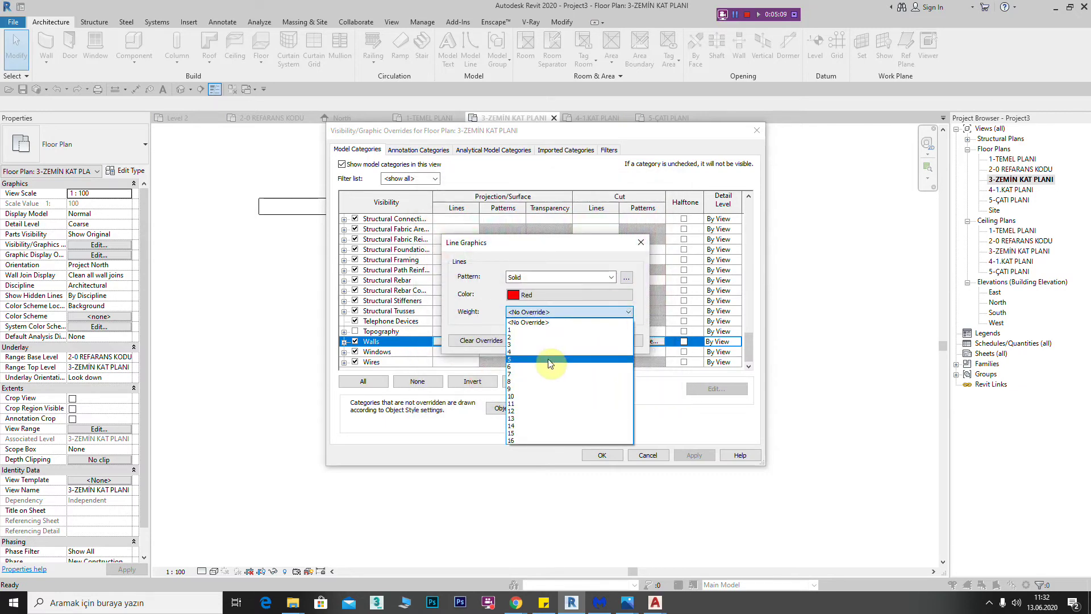
{"action": "left_click", "coordinate": [514, 368]}
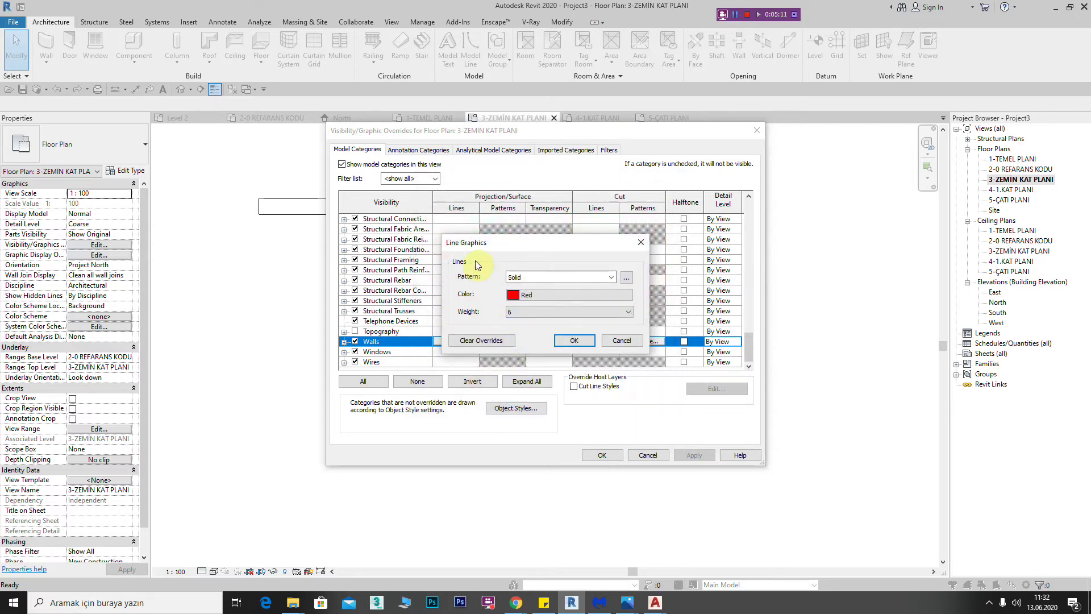
{"action": "left_click", "coordinate": [574, 340]}
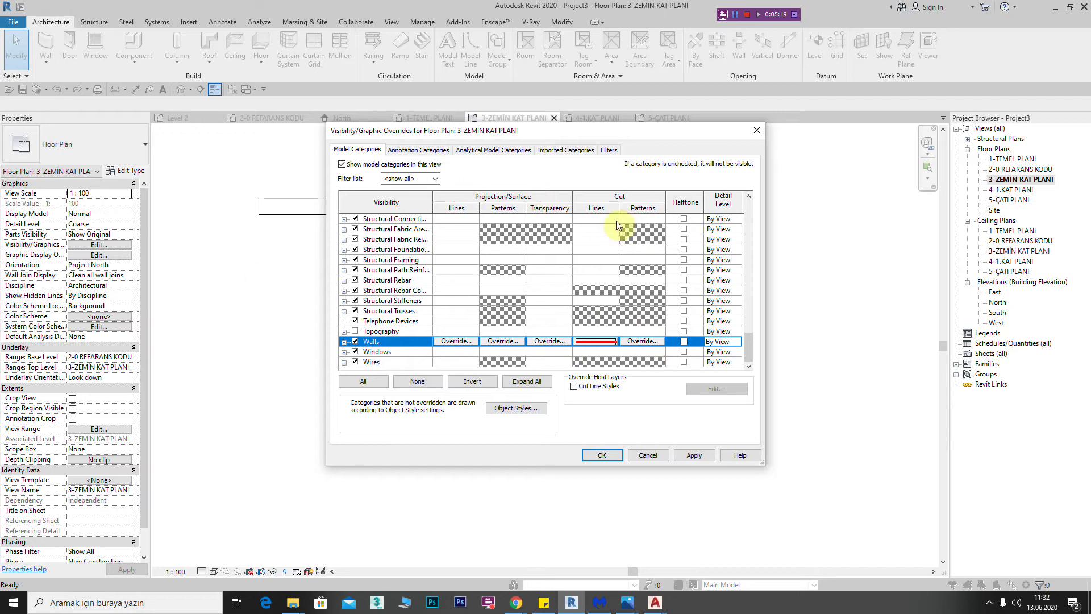
Browse the Walls cut fill pattern options without changing them, then accept the overrides with OK
{"action": "left_click", "coordinate": [642, 341]}
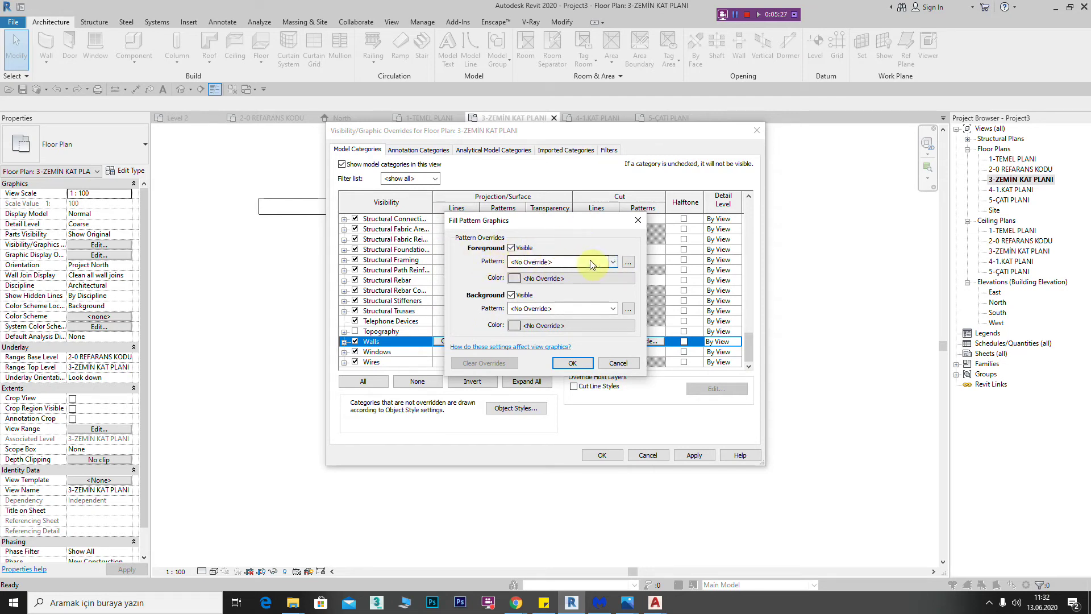
{"action": "left_click", "coordinate": [613, 263]}
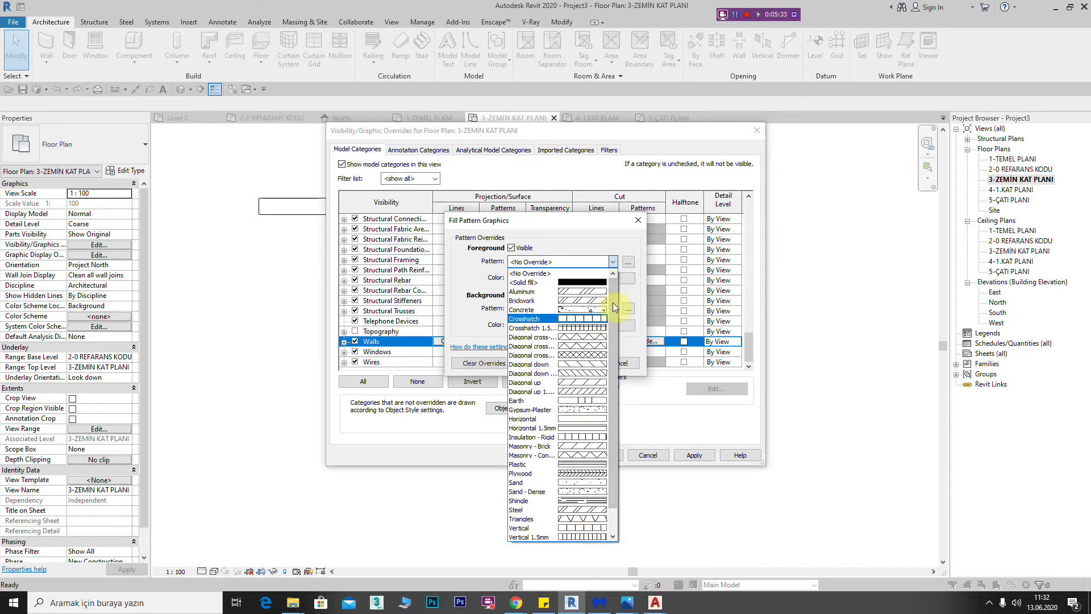
{"action": "left_click", "coordinate": [630, 262]}
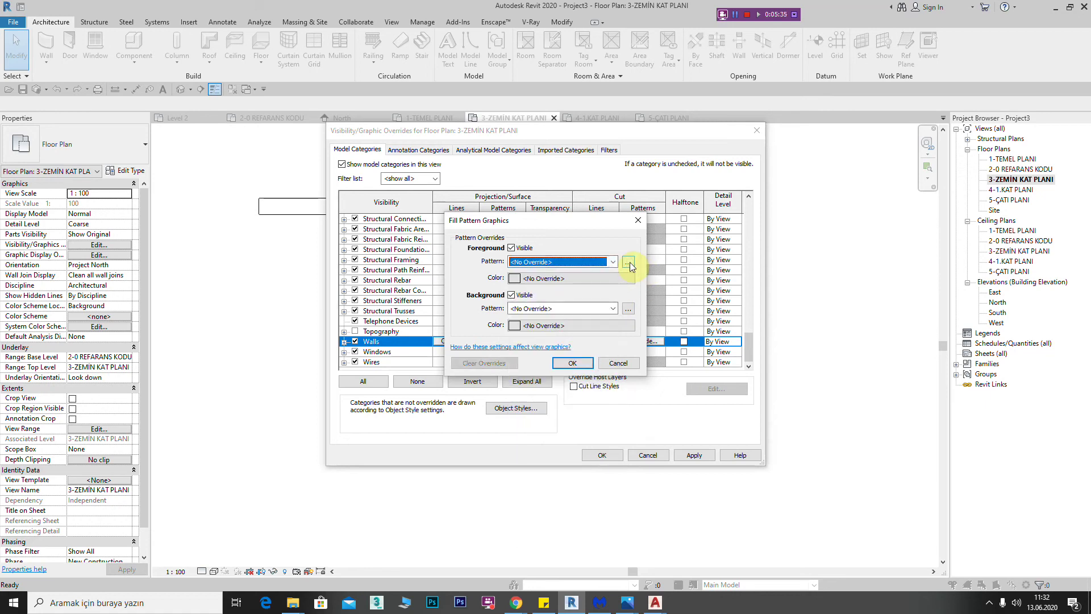
{"action": "left_click", "coordinate": [628, 262]}
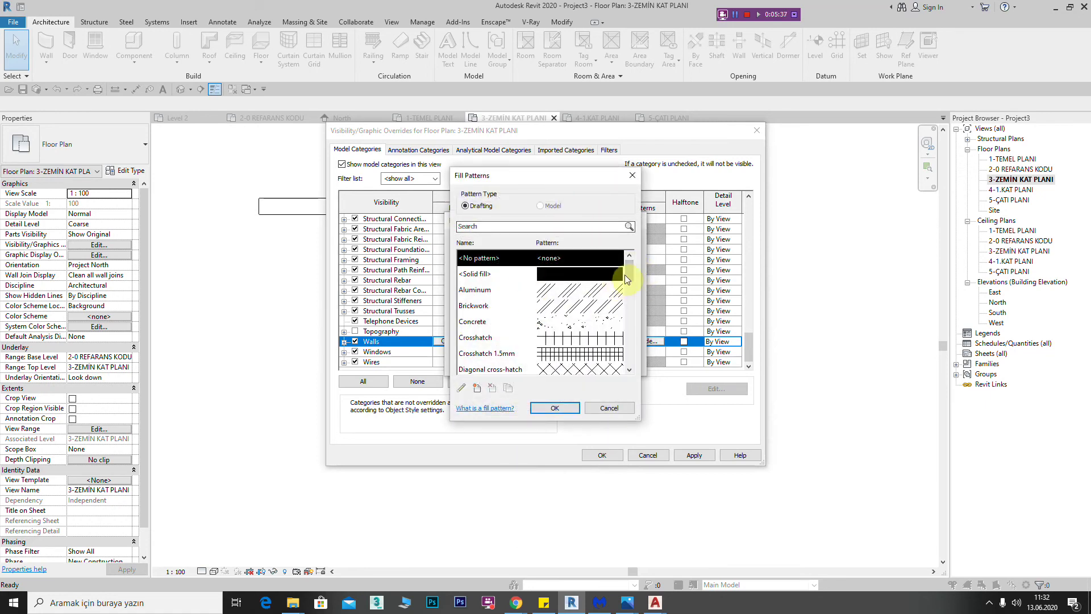
{"action": "left_click_drag", "start_coordinate": [629, 267], "coordinate": [630, 292]}
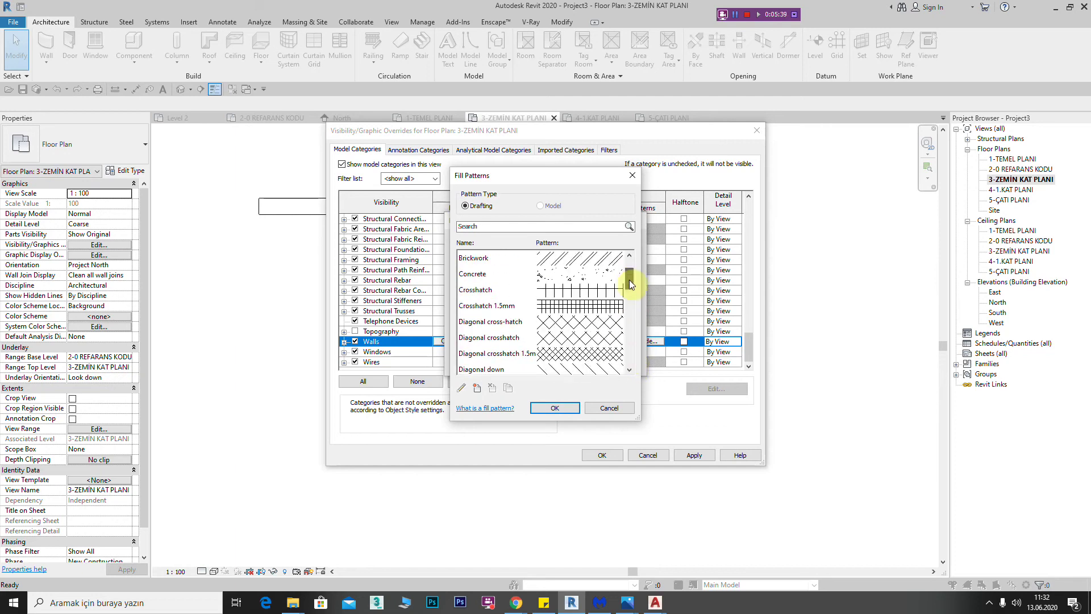
{"action": "left_click", "coordinate": [606, 409]}
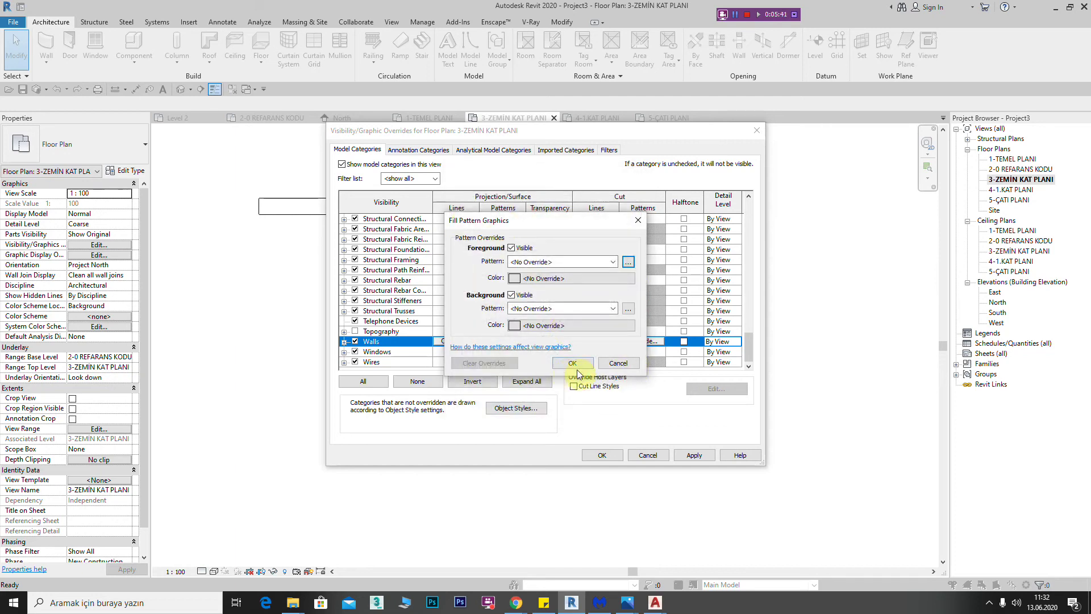
{"action": "left_click", "coordinate": [583, 367]}
{"action": "left_click", "coordinate": [596, 458]}
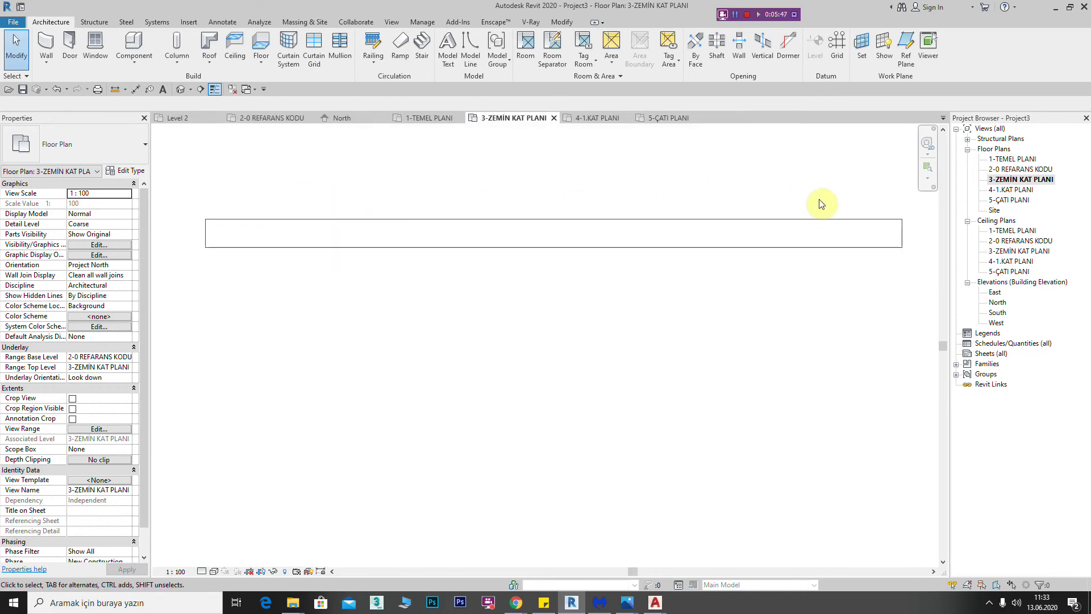
Open the 4-1.KAT PLANI floor plan and select its wall for comparison
{"action": "scroll", "coordinate": [620, 233], "scroll_direction": "down", "scroll_amount": 3}
{"action": "middle_click_drag", "start_coordinate": [622, 251], "coordinate": [348, 259]}
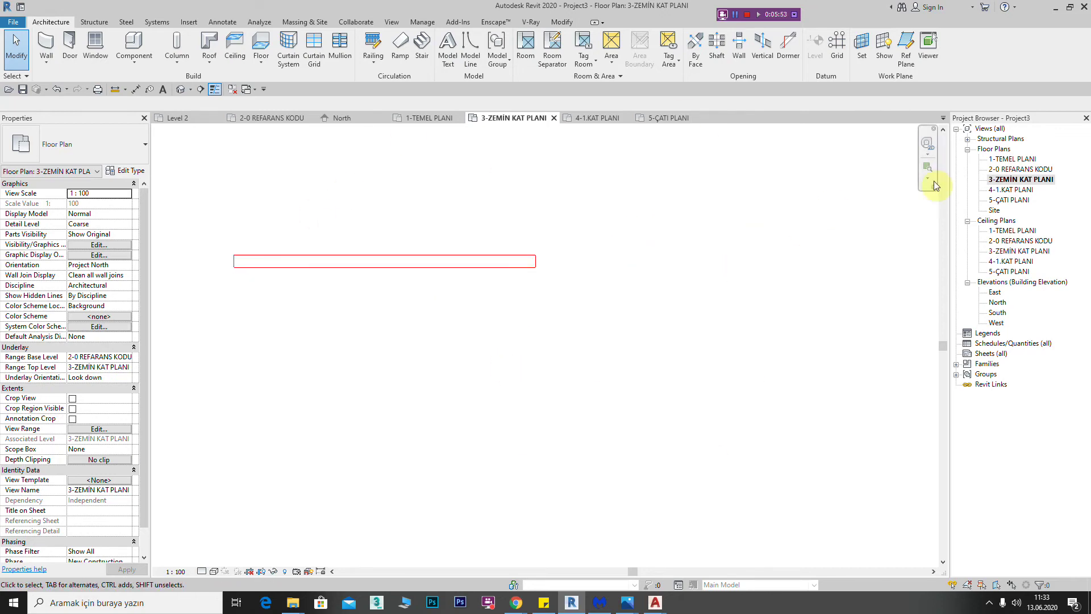
{"action": "double_click", "coordinate": [1011, 189]}
{"action": "scroll", "coordinate": [433, 239], "scroll_direction": "up", "scroll_amount": 2}
{"action": "scroll", "coordinate": [468, 224], "scroll_direction": "up", "scroll_amount": 4}
{"action": "scroll", "coordinate": [465, 224], "scroll_direction": "up", "scroll_amount": 1}
{"action": "left_click", "coordinate": [425, 245]}
{"action": "middle_click_drag", "start_coordinate": [465, 189], "coordinate": [421, 207]}
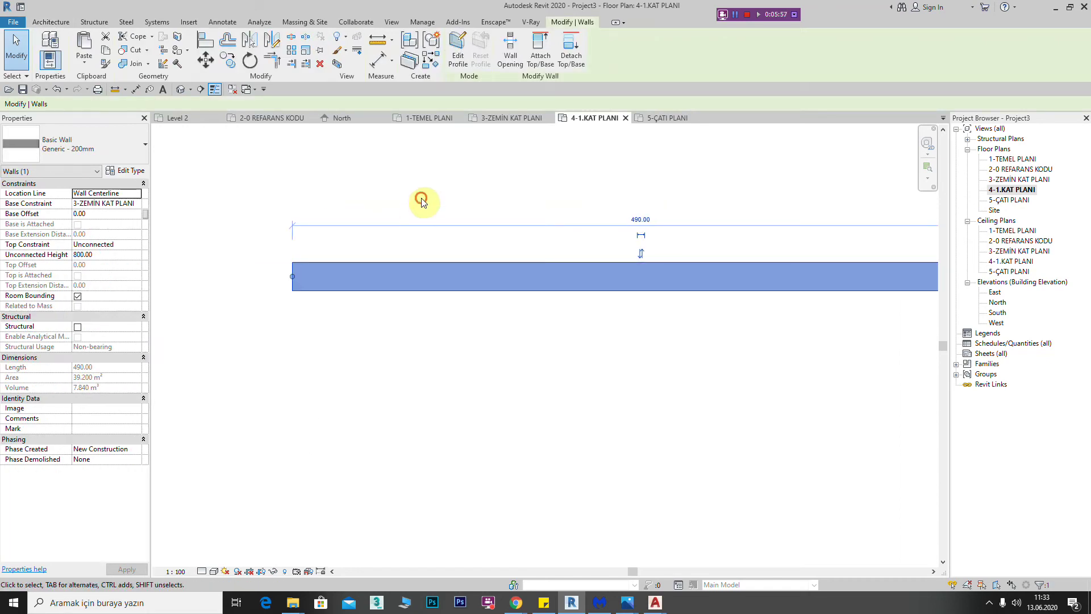
{"action": "left_click", "coordinate": [421, 207]}
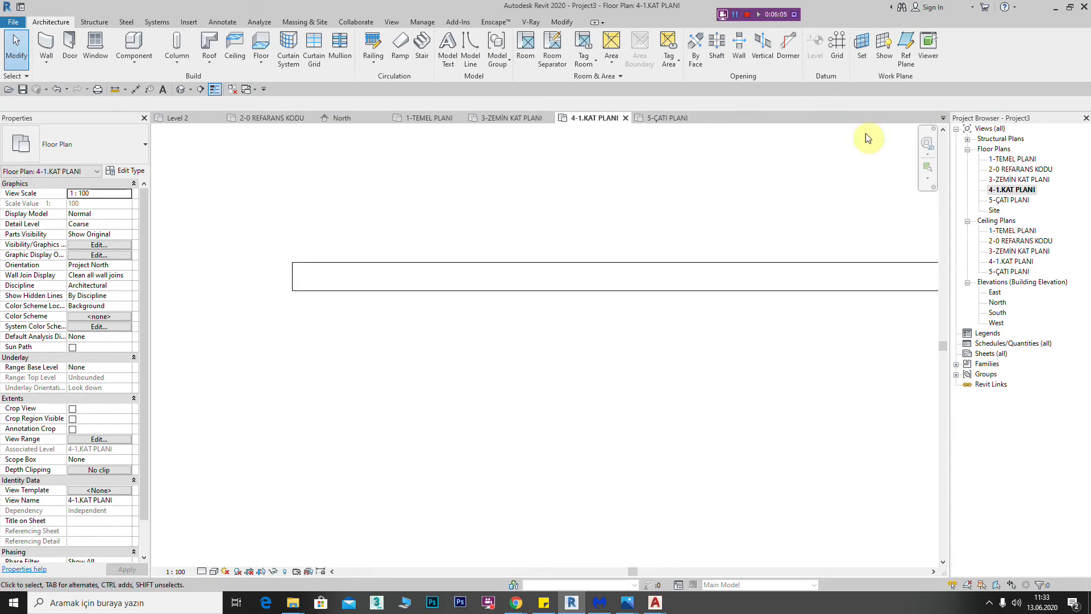
Switch between 3-ZEMİN KAT PLANI and 4-1.KAT PLANI, ending on the ground floor with VG
{"action": "double_click", "coordinate": [1021, 179]}
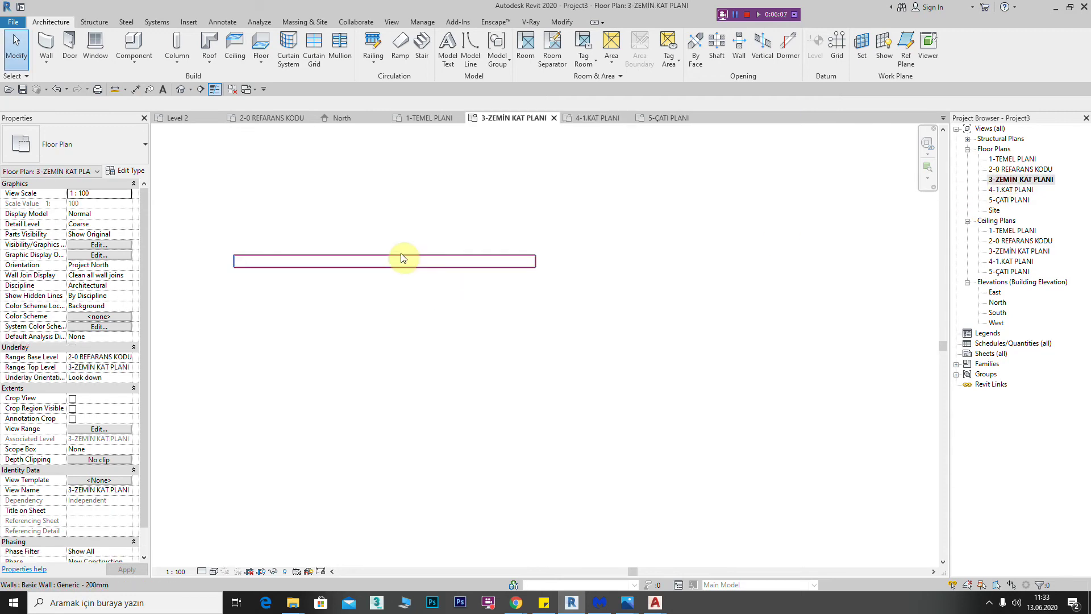
{"action": "double_click", "coordinate": [1007, 190]}
{"action": "scroll", "coordinate": [460, 238], "scroll_direction": "down", "scroll_amount": 2}
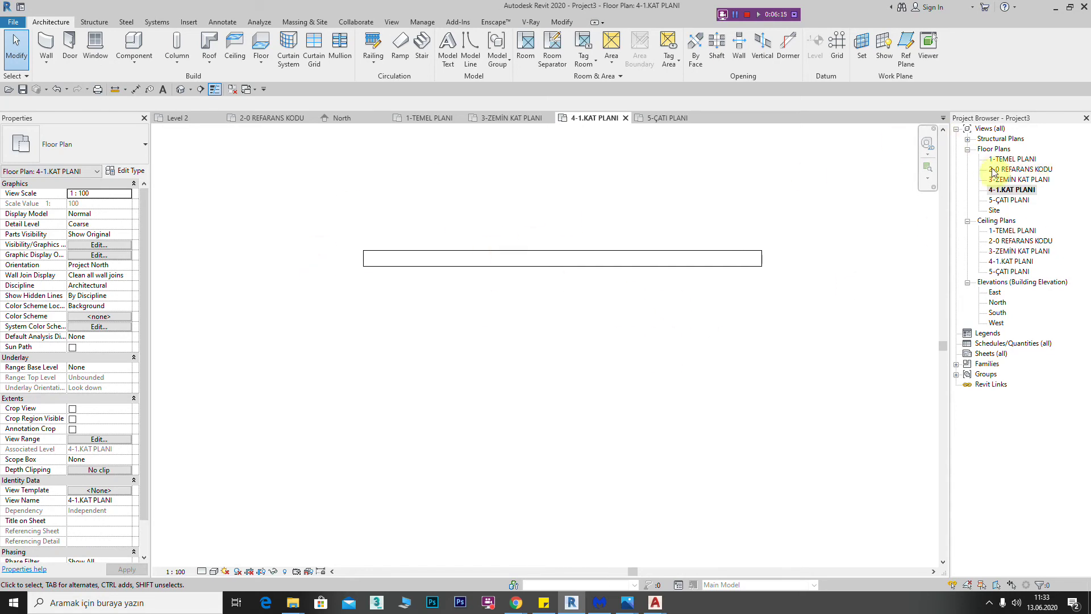
{"action": "double_click", "coordinate": [1020, 179]}
{"action": "key", "text": "v"}
{"action": "key", "text": "g"}
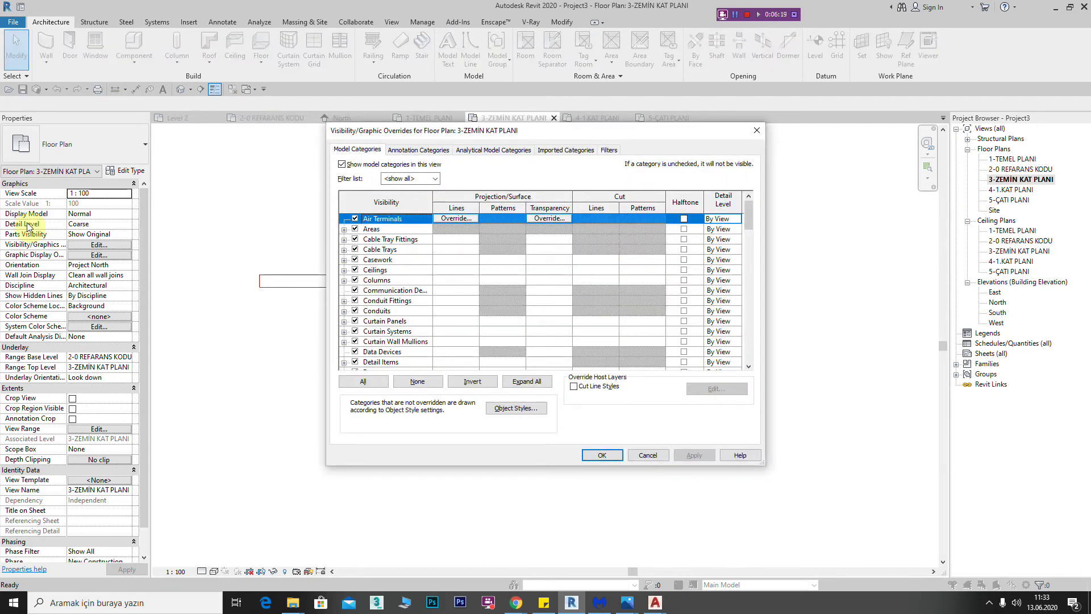
Cancel Object Styles, close the overrides, and select the 490-long wall over the DWG plan
{"action": "left_click", "coordinate": [514, 408]}
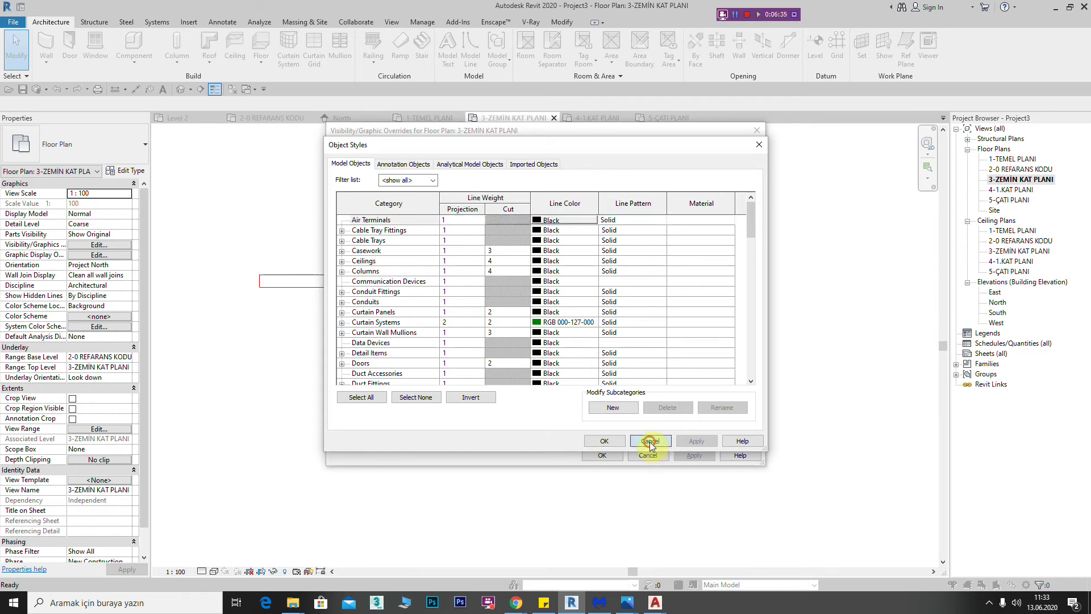
{"action": "left_click", "coordinate": [604, 441]}
{"action": "left_click", "coordinate": [656, 458]}
{"action": "scroll", "coordinate": [594, 274], "scroll_direction": "down", "scroll_amount": 3}
{"action": "middle_click_drag", "start_coordinate": [531, 297], "coordinate": [422, 236]}
{"action": "left_click", "coordinate": [423, 236]}
Review the Imported Categories in 4-1.KAT PLANI's visibility overrides and cancel without changes
{"action": "middle_click_drag", "start_coordinate": [596, 250], "coordinate": [390, 250]}
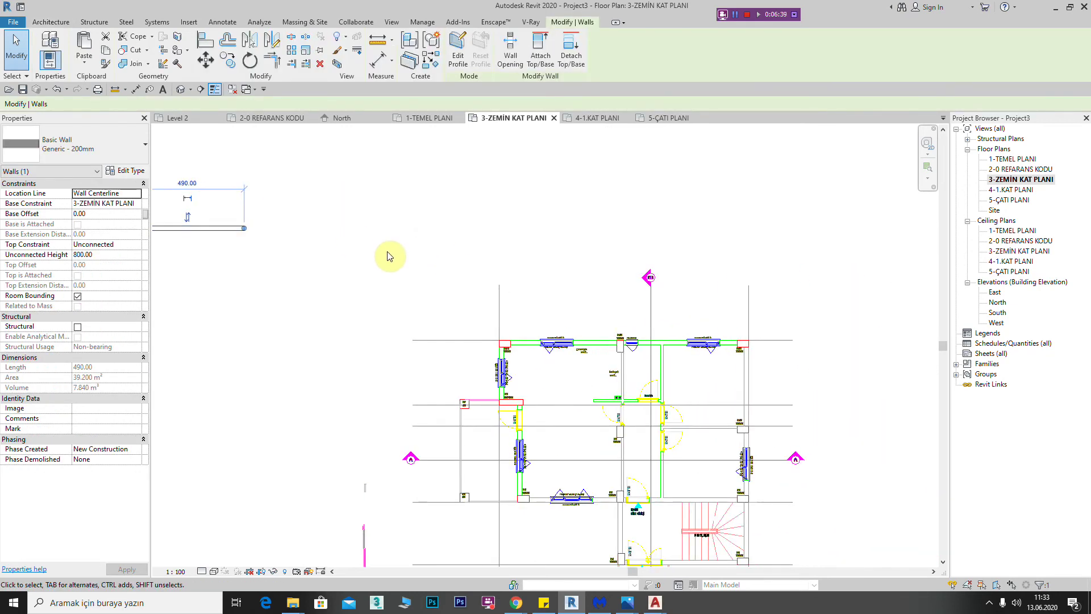
{"action": "key", "text": "Delete"}
{"action": "middle_click_drag", "start_coordinate": [491, 262], "coordinate": [460, 196]}
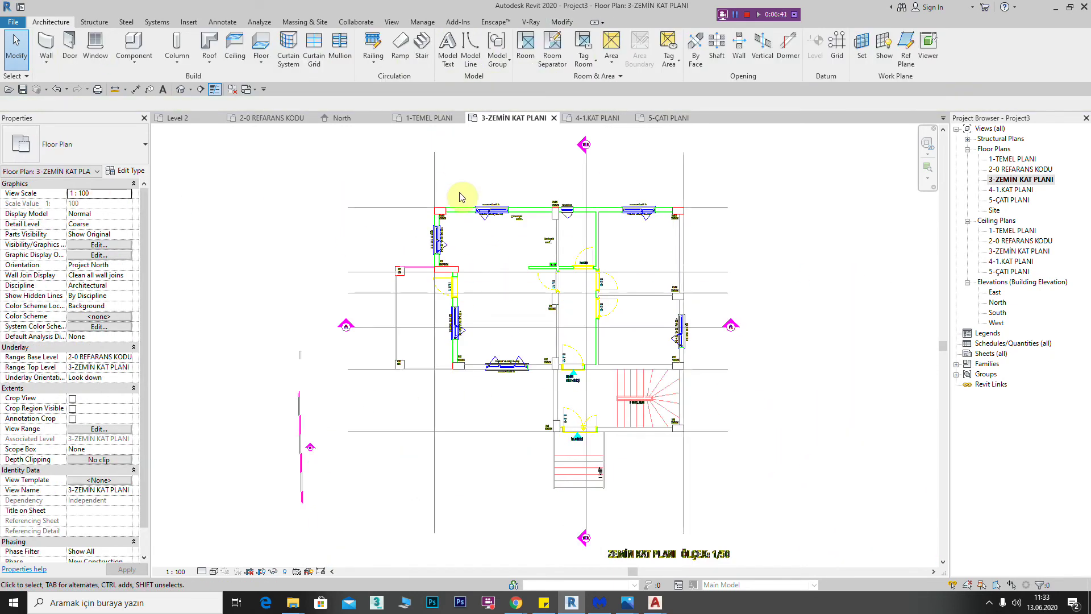
{"action": "double_click", "coordinate": [1023, 190]}
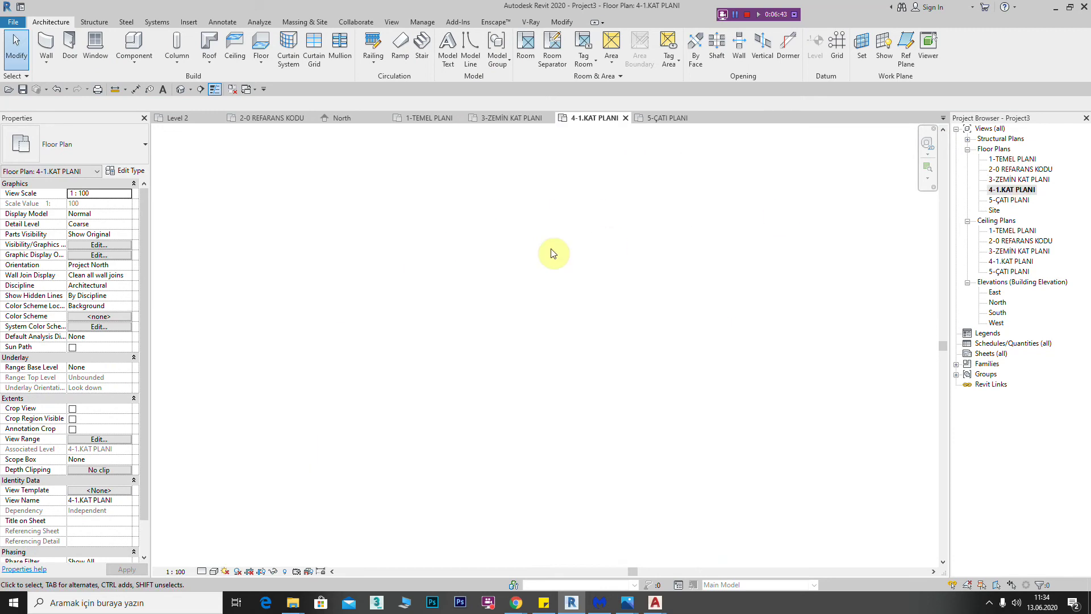
{"action": "key", "text": "v"}
{"action": "key", "text": "v"}
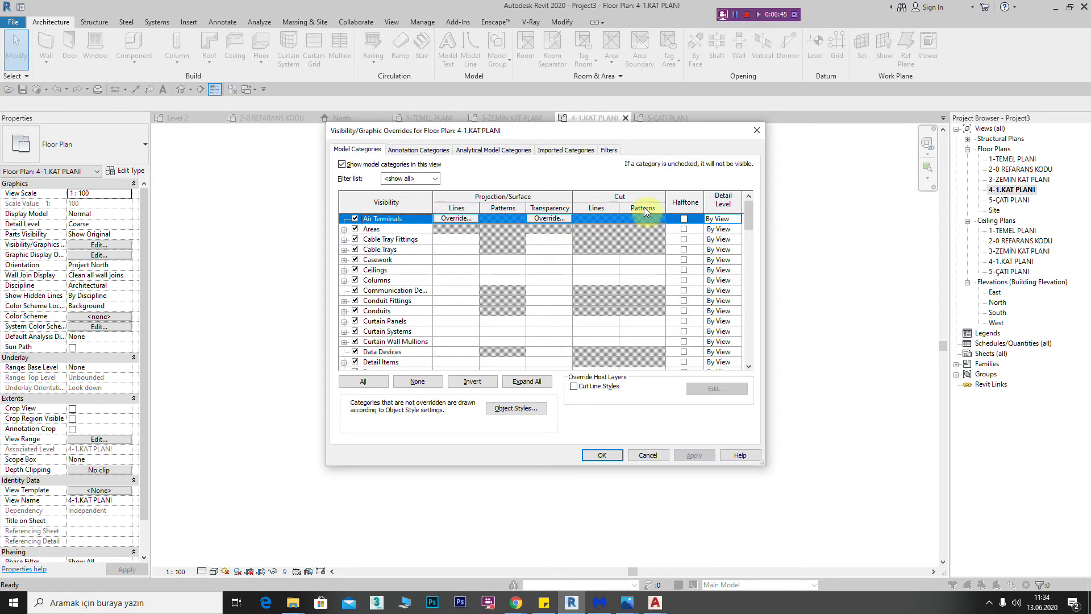
{"action": "left_click", "coordinate": [565, 149]}
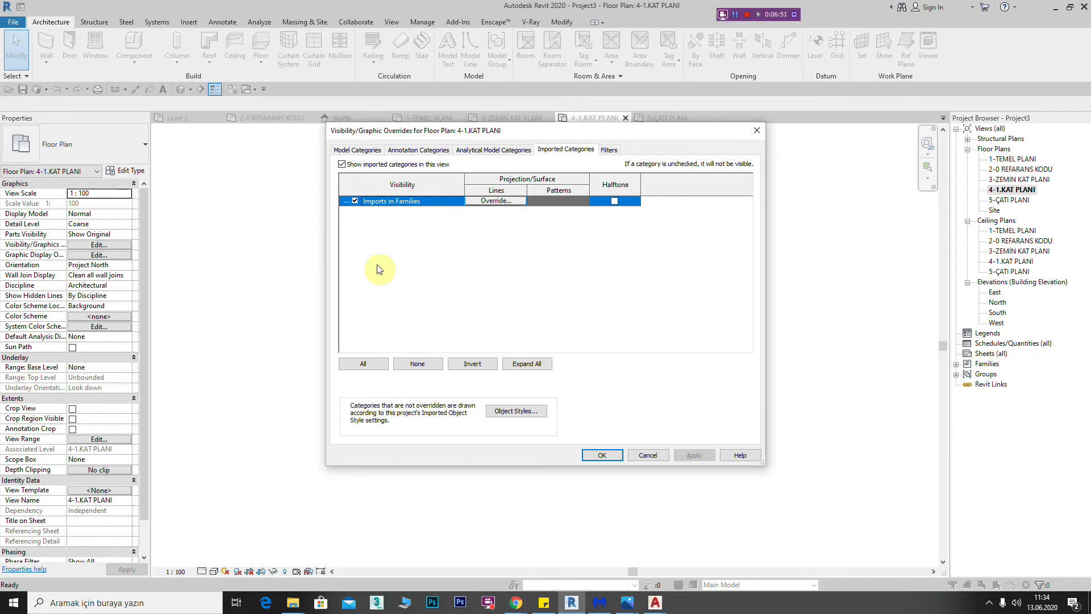
{"action": "left_click", "coordinate": [1015, 178]}
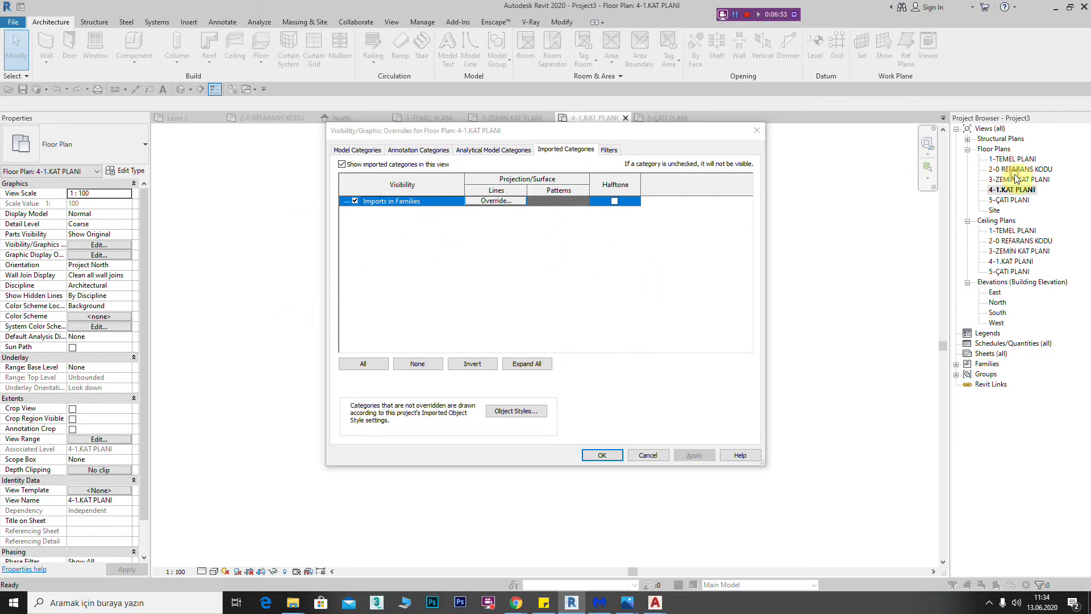
{"action": "left_click", "coordinate": [648, 456]}
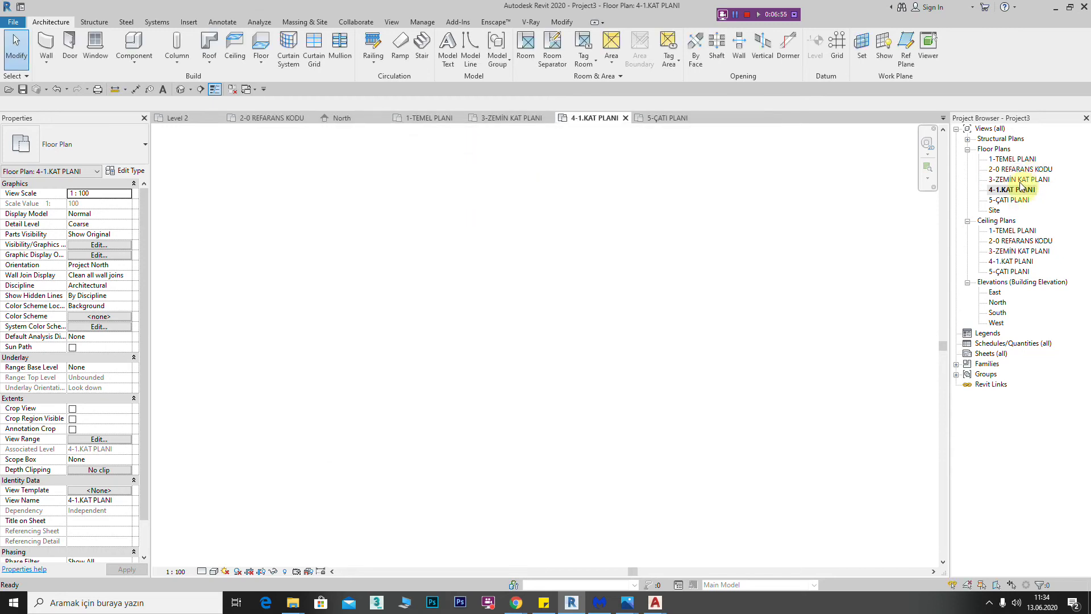
Return to 3-ZEMİN KAT PLANI and open its Visibility/Graphics overrides with VG
{"action": "double_click", "coordinate": [1021, 179]}
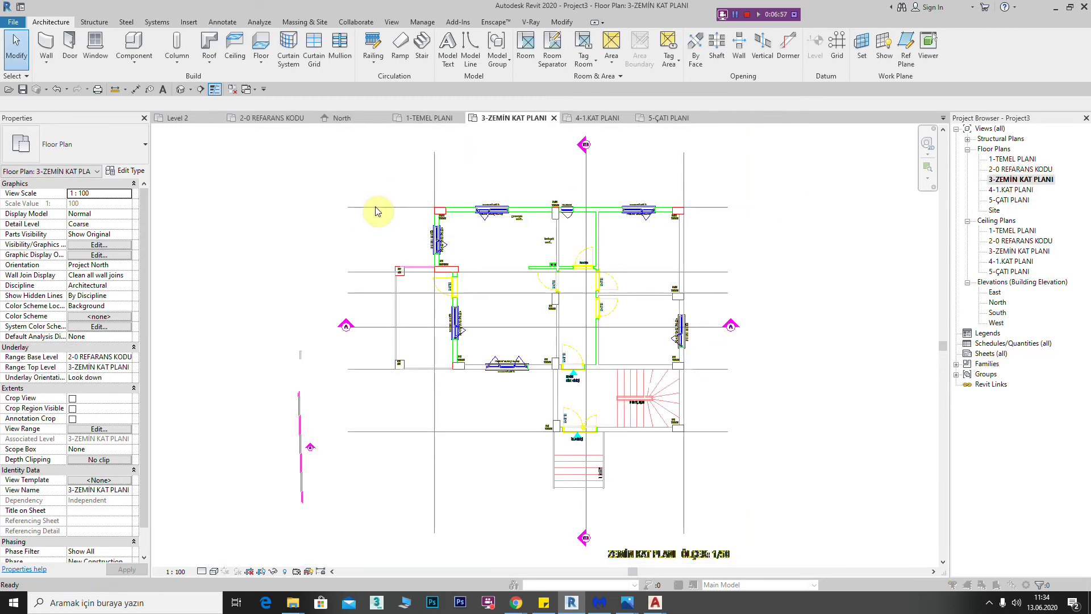
{"action": "key", "text": "v"}
{"action": "key", "text": "g"}
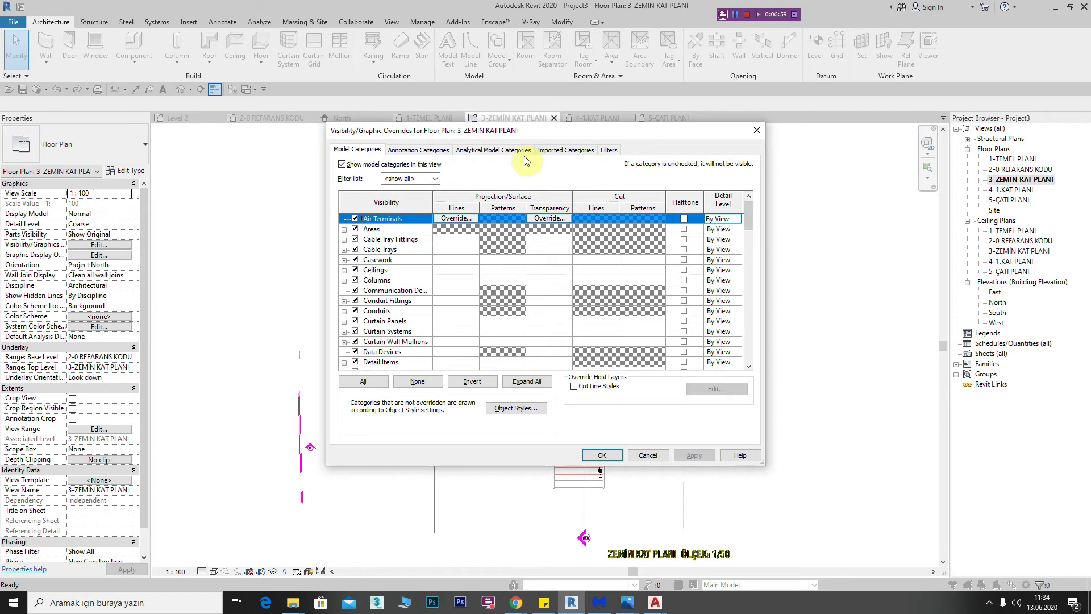
Turn on the tarama layer of ZEMİN KAT.dwg under Imported Categories and apply
{"action": "left_click", "coordinate": [575, 150]}
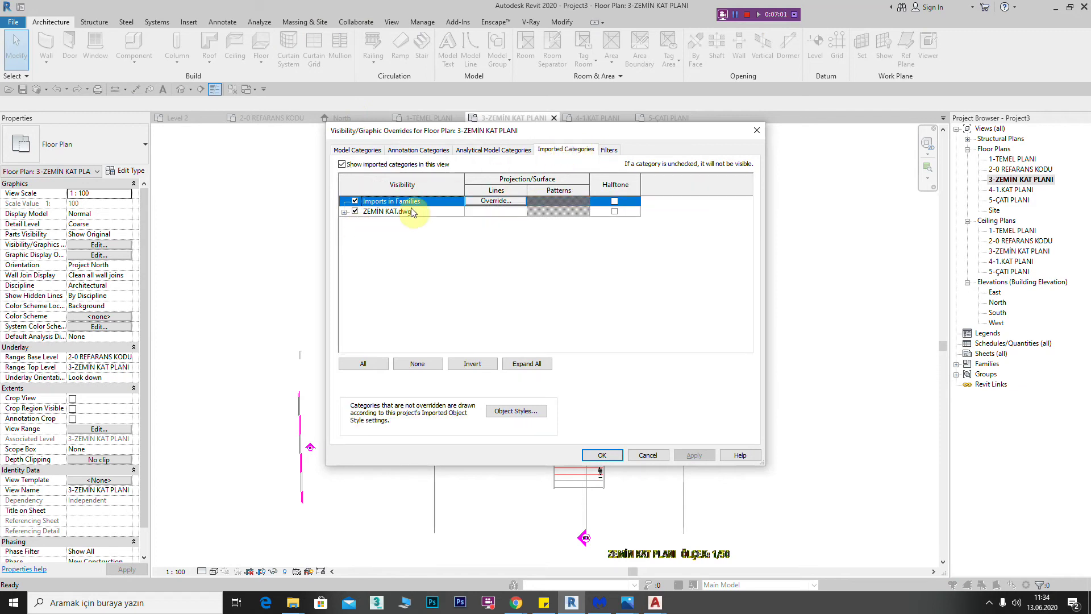
{"action": "left_click", "coordinate": [344, 211]}
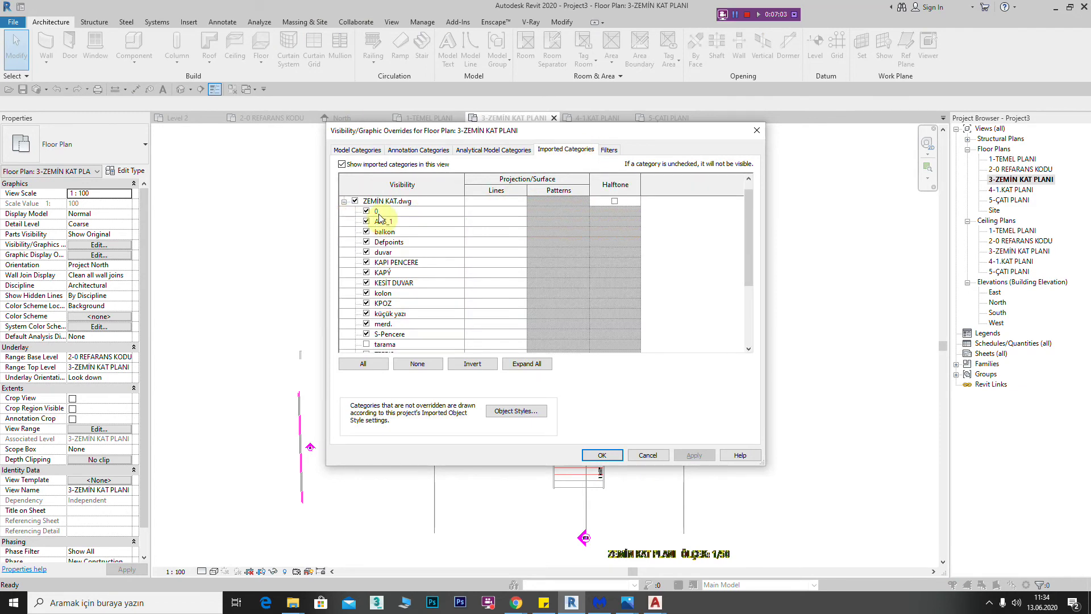
{"action": "scroll", "coordinate": [375, 256], "scroll_direction": "up", "scroll_amount": 1}
{"action": "left_click", "coordinate": [370, 201]}
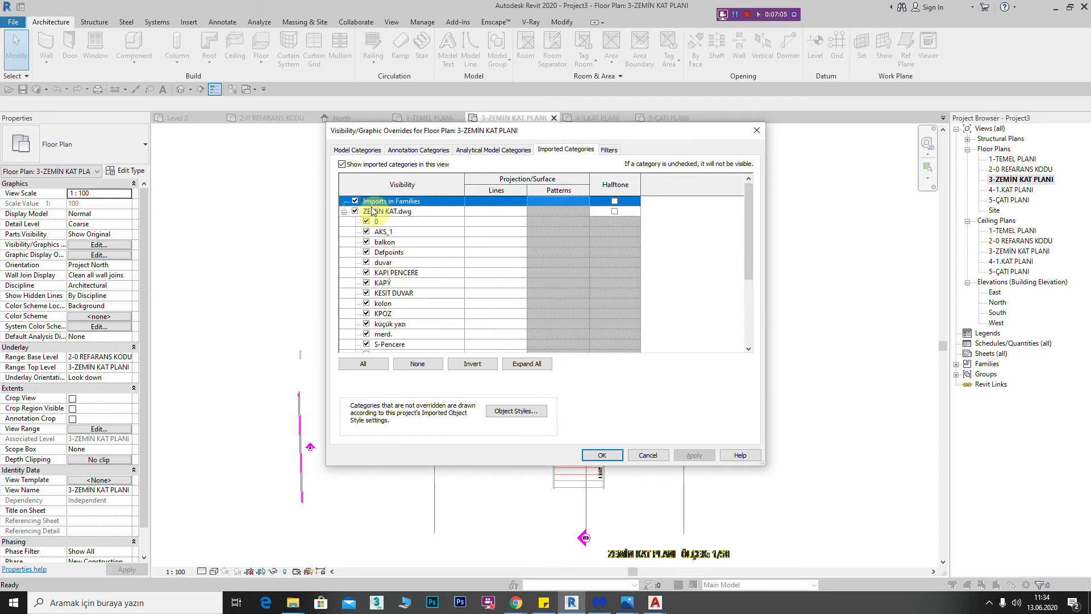
{"action": "scroll", "coordinate": [367, 280], "scroll_direction": "down", "scroll_amount": 2}
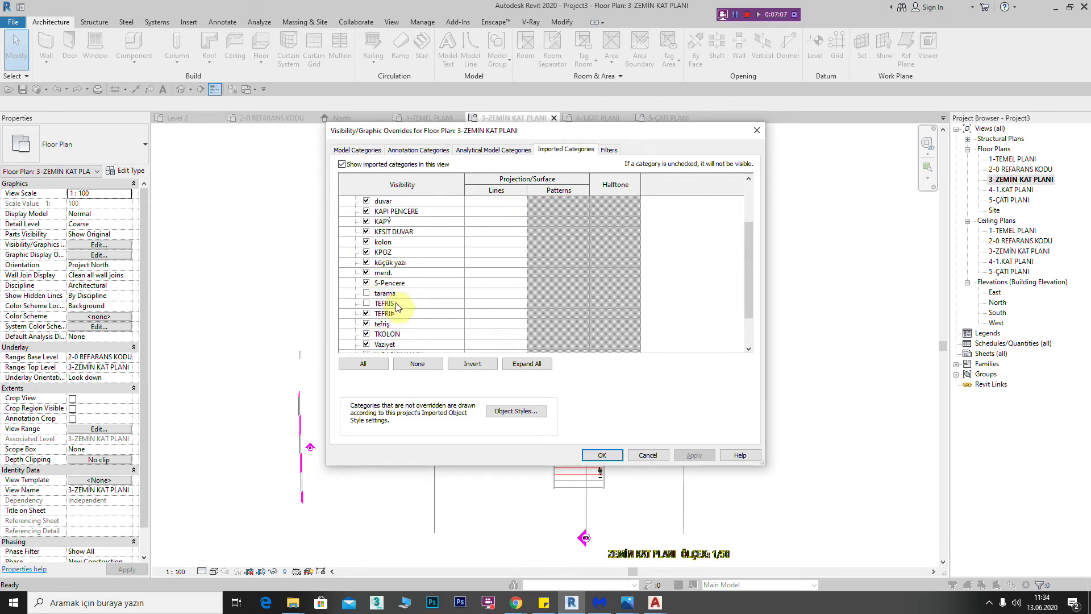
{"action": "left_click", "coordinate": [366, 292]}
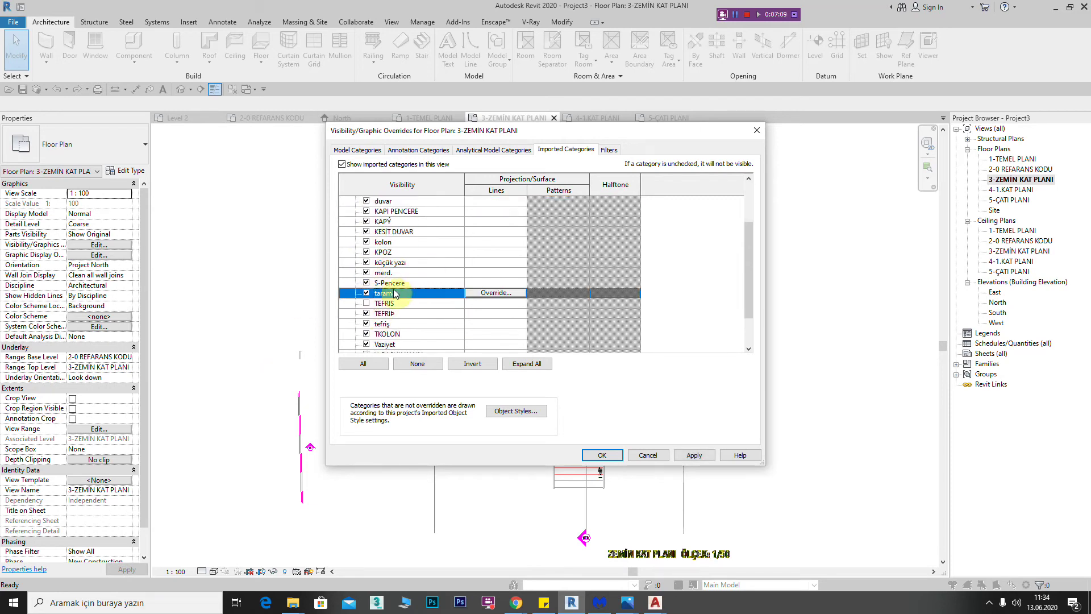
{"action": "left_click", "coordinate": [602, 455]}
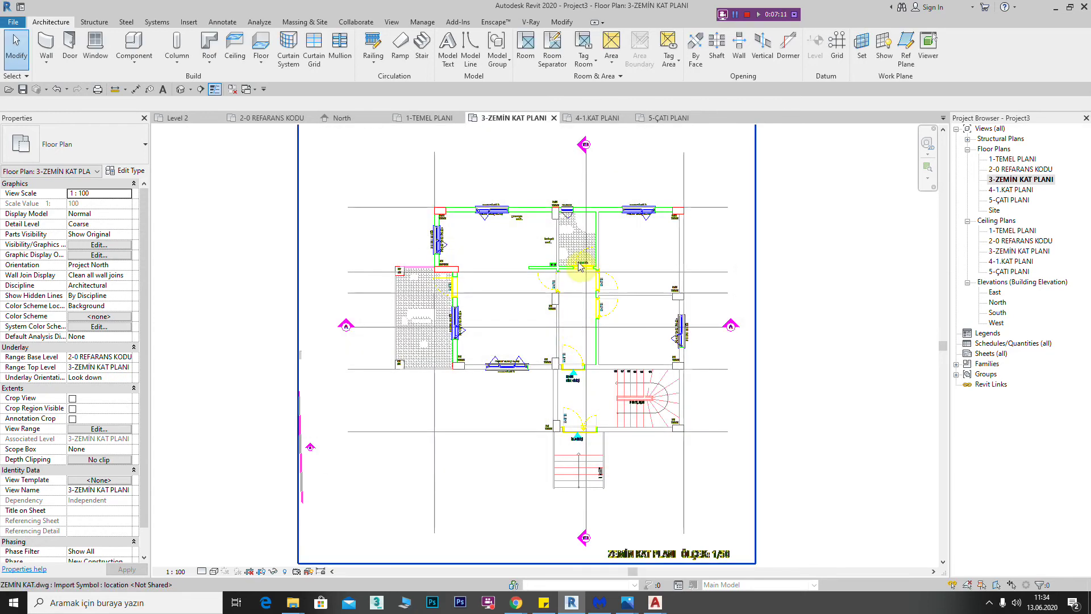
Hide the DWG's tarama hatch layer in view via Query, then confirm the Visibility/Graphics settings
{"action": "left_click", "coordinate": [571, 243]}
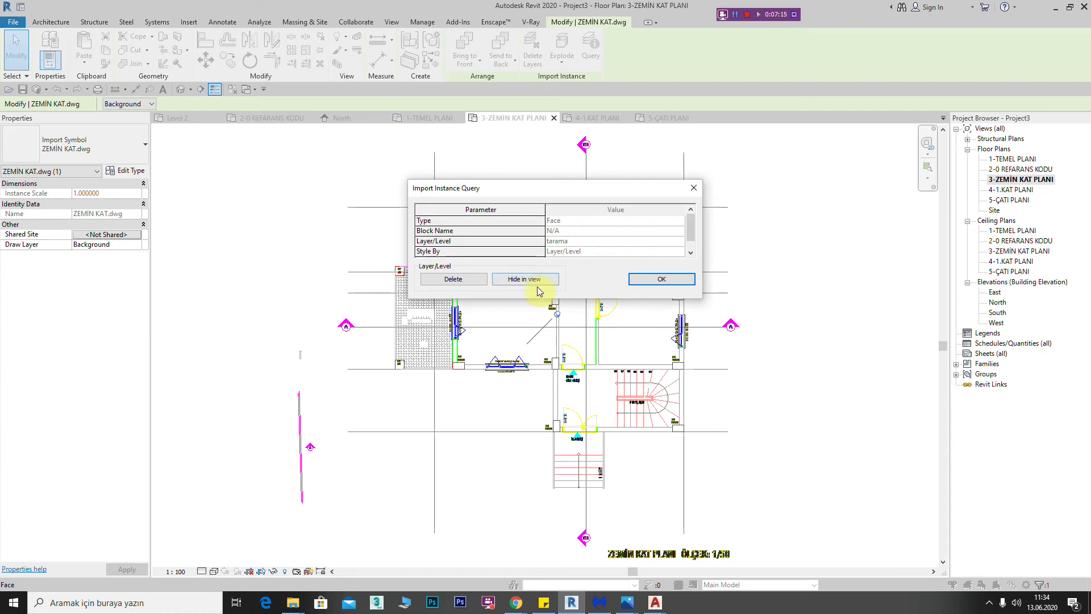
{"action": "left_click", "coordinate": [533, 286]}
{"action": "key", "text": "g"}
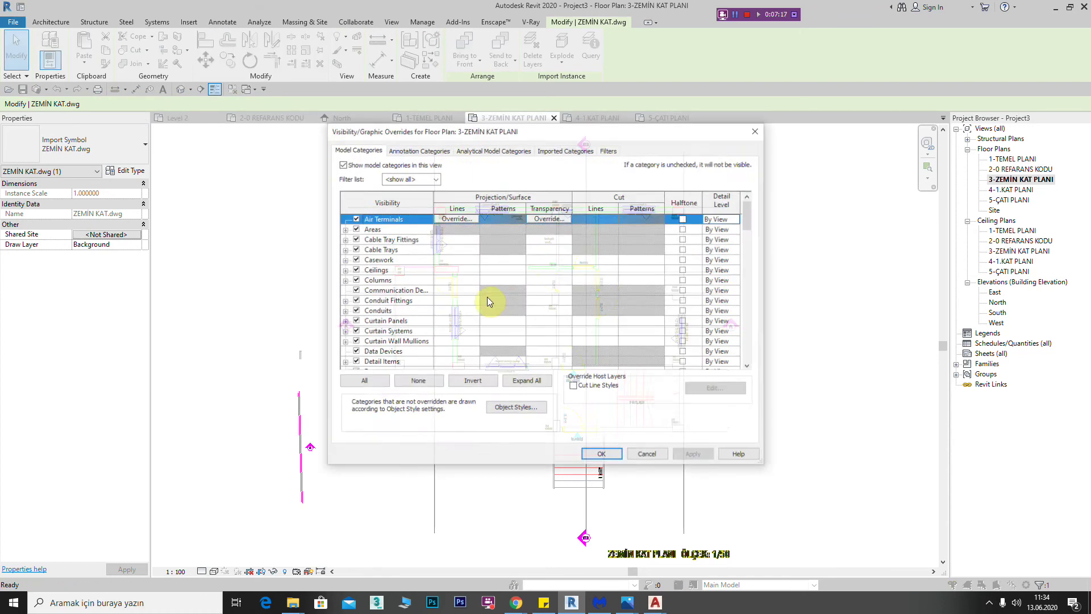
{"action": "left_click", "coordinate": [586, 156]}
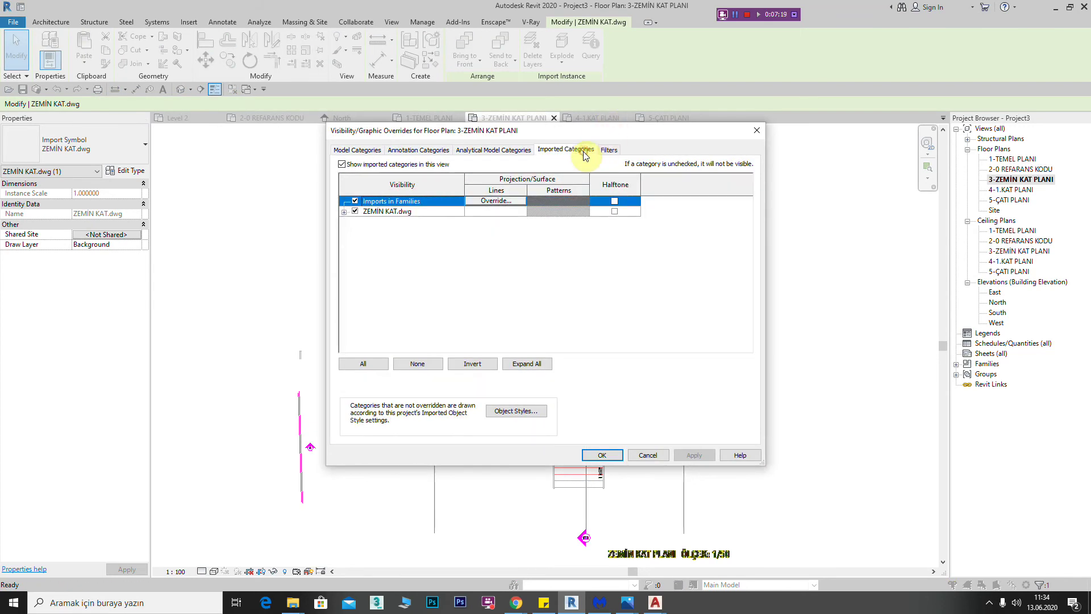
{"action": "left_click", "coordinate": [343, 213]}
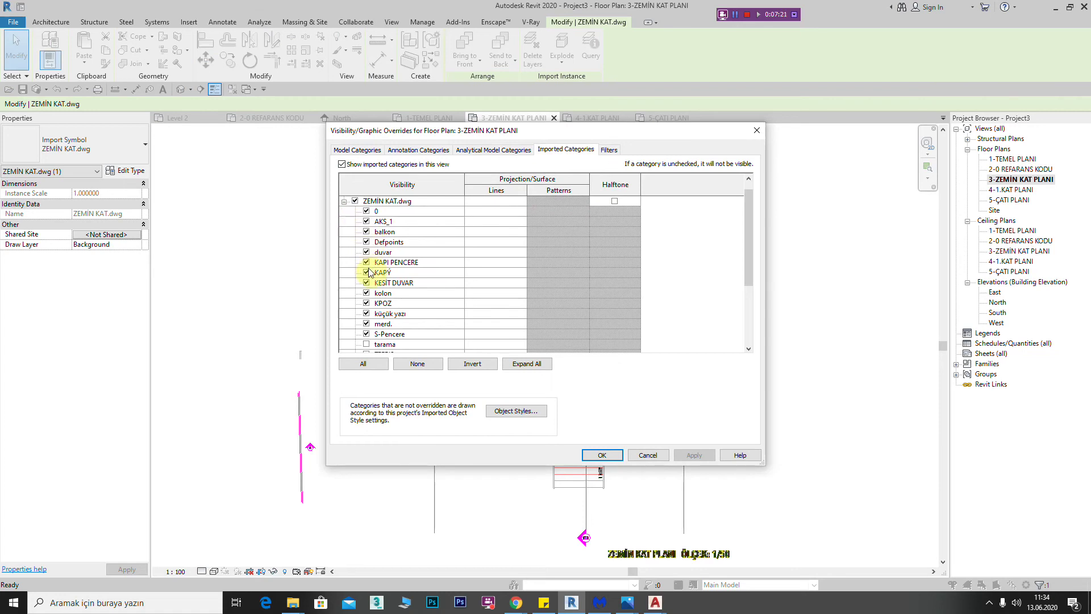
{"action": "left_click", "coordinate": [602, 455]}
{"action": "left_click", "coordinate": [574, 293]}
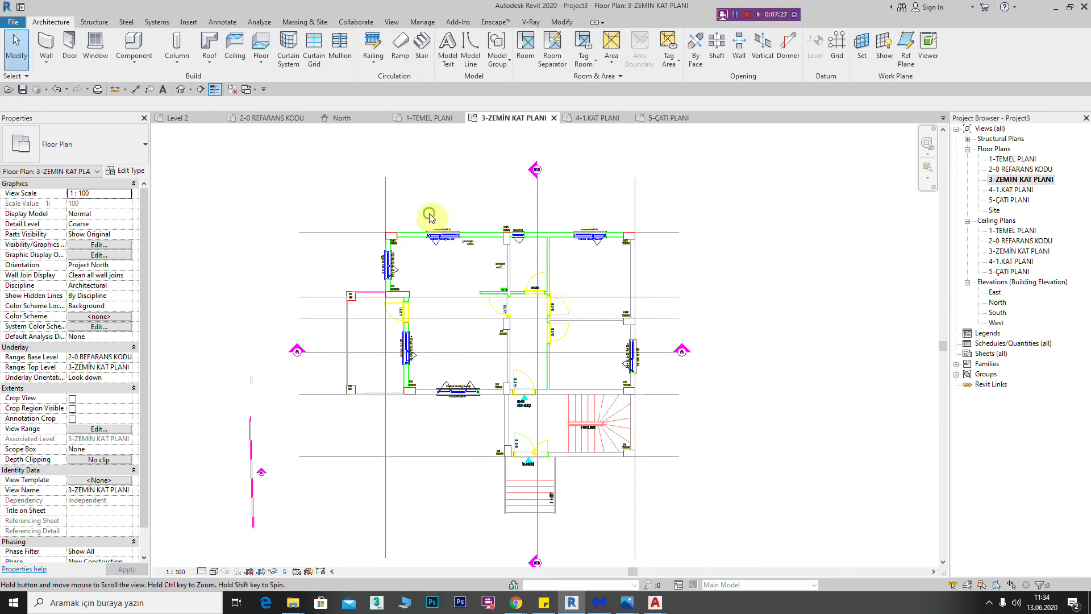
{"action": "middle_click_drag", "start_coordinate": [398, 240], "coordinate": [427, 231]}
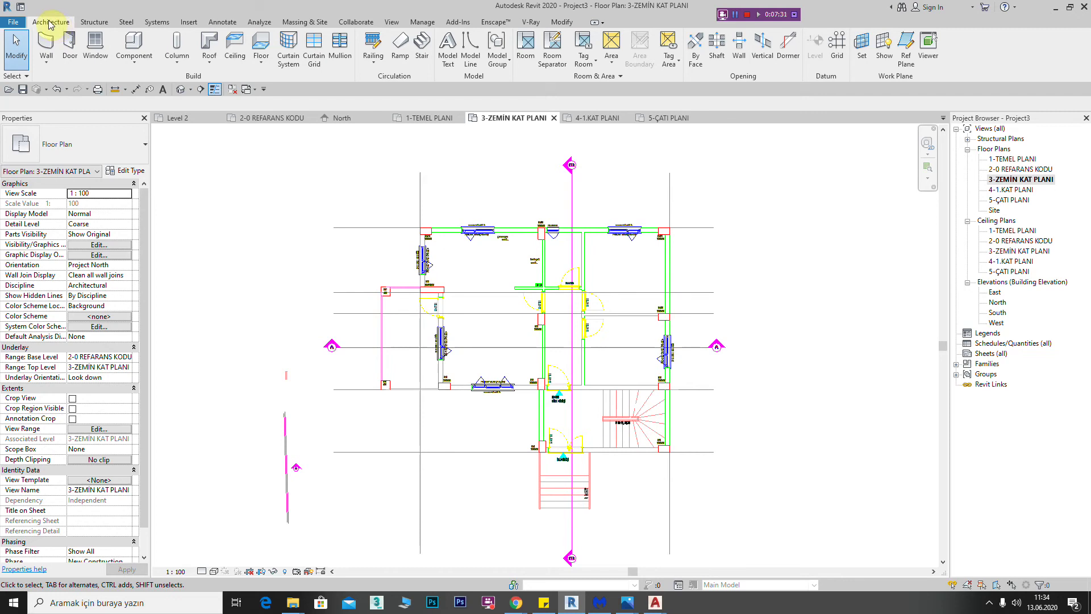
Draw grids 1 and 2 with the Line option down across the plan
{"action": "left_click", "coordinate": [838, 50]}
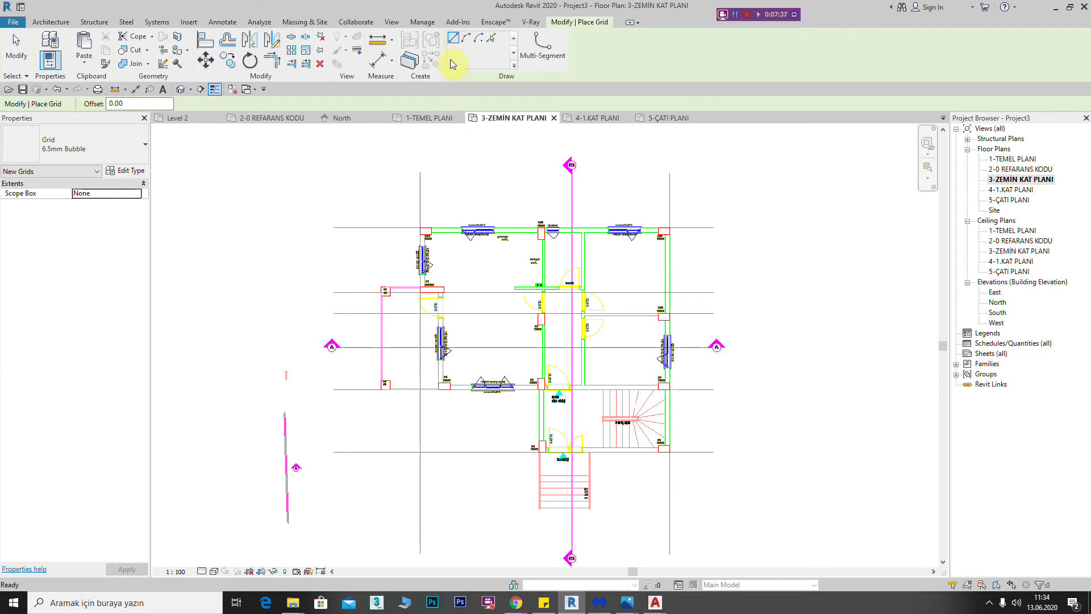
{"action": "left_click", "coordinate": [420, 173]}
{"action": "middle_click_drag", "start_coordinate": [419, 454], "coordinate": [422, 480]}
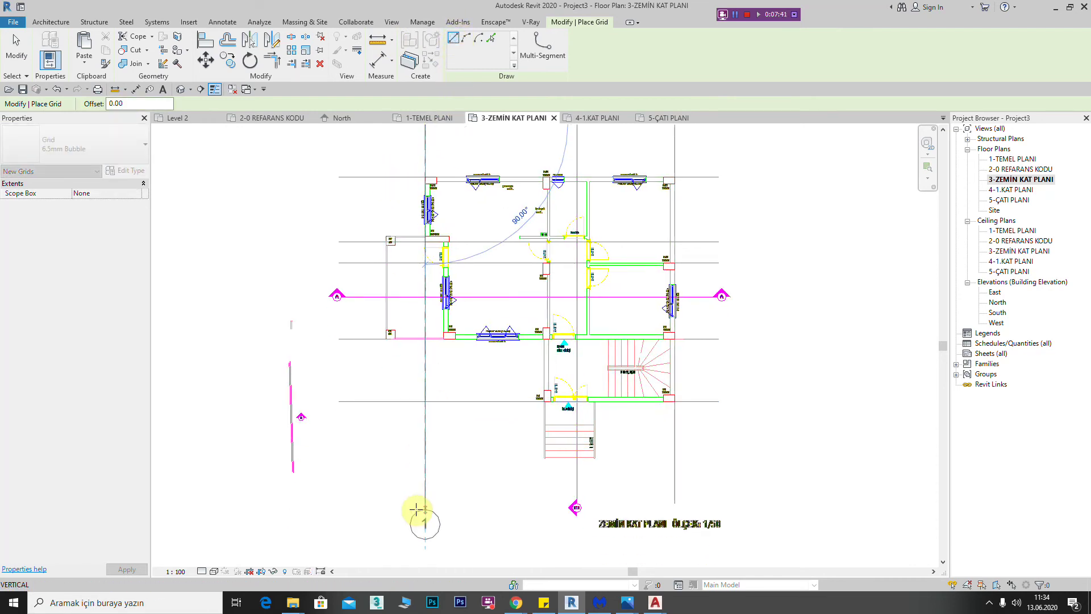
{"action": "left_click", "coordinate": [422, 511]}
{"action": "scroll", "coordinate": [531, 194], "scroll_direction": "up", "scroll_amount": 3}
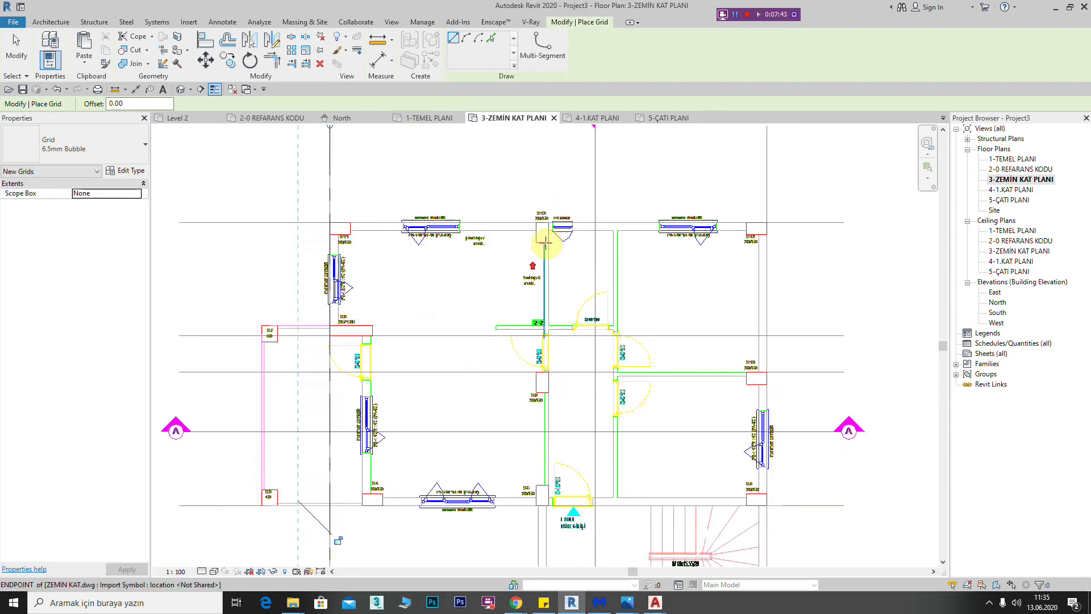
{"action": "scroll", "coordinate": [549, 209], "scroll_direction": "up", "scroll_amount": 2}
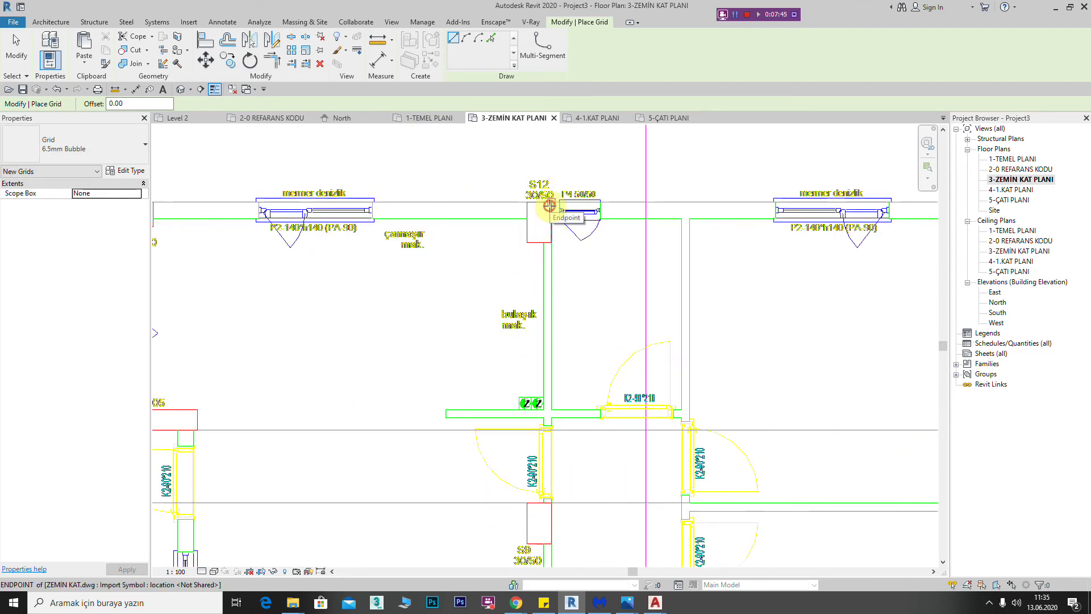
{"action": "left_click", "coordinate": [550, 202]}
{"action": "mouse_move", "coordinate": [540, 466]}
{"action": "middle_mouse_down"}
{"action": "mouse_move", "coordinate": [578, 406]}
{"action": "mouse_move", "coordinate": [571, 284]}
{"action": "middle_mouse_up"}
{"action": "left_click", "coordinate": [565, 344]}
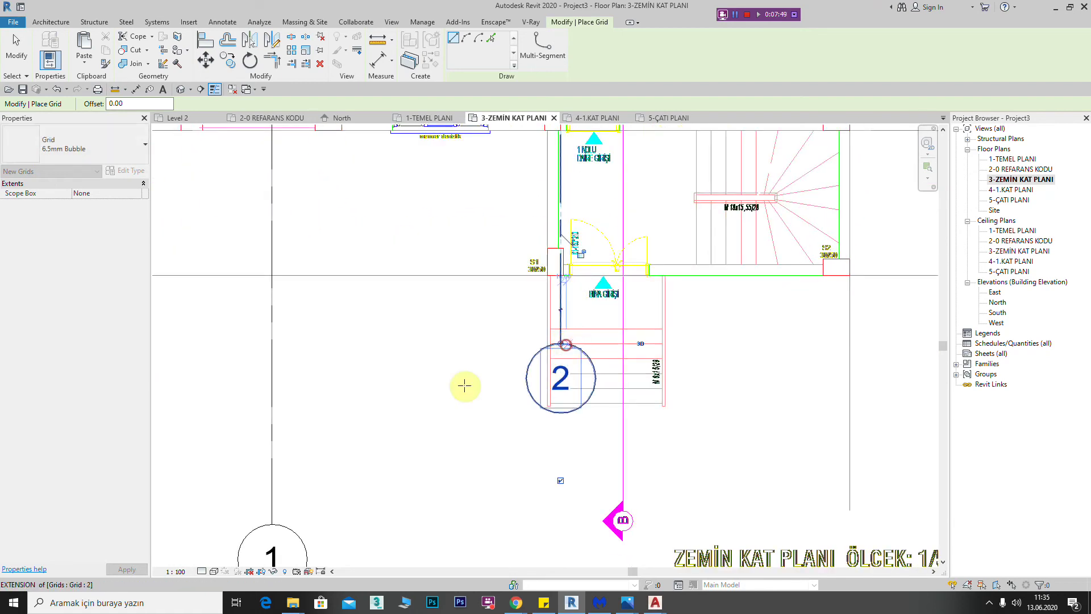
Draw grid 3 along the right-hand wall, then set grid creation to Pick Lines
{"action": "scroll", "coordinate": [566, 344], "scroll_direction": "down", "scroll_amount": 2}
{"action": "scroll", "coordinate": [554, 295], "scroll_direction": "down", "scroll_amount": 2}
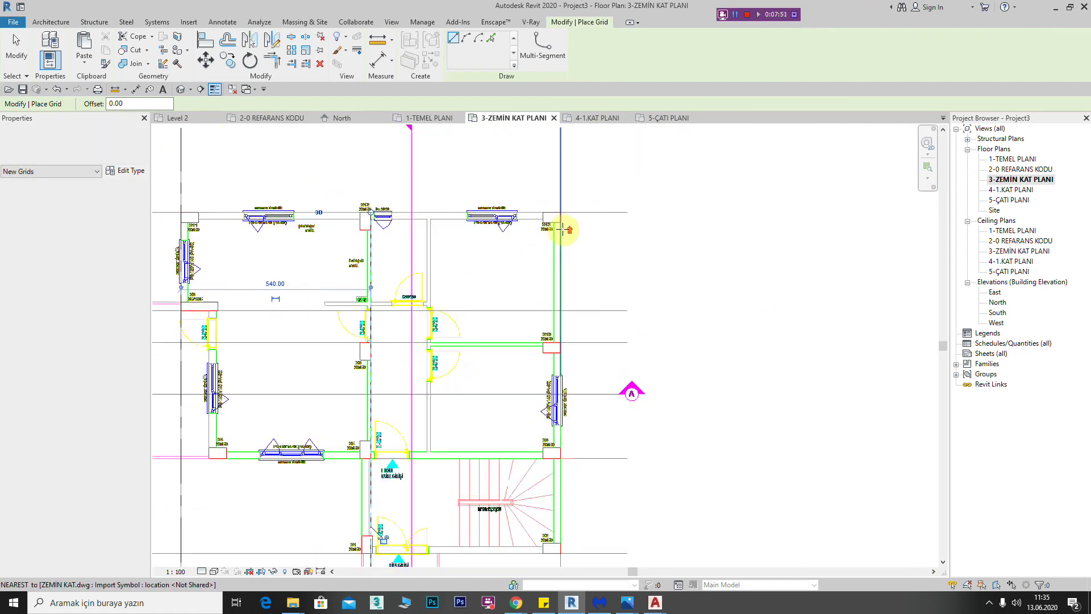
{"action": "scroll", "coordinate": [560, 183], "scroll_direction": "up", "scroll_amount": 3}
{"action": "left_click", "coordinate": [550, 203]}
{"action": "scroll", "coordinate": [563, 357], "scroll_direction": "down", "scroll_amount": 2}
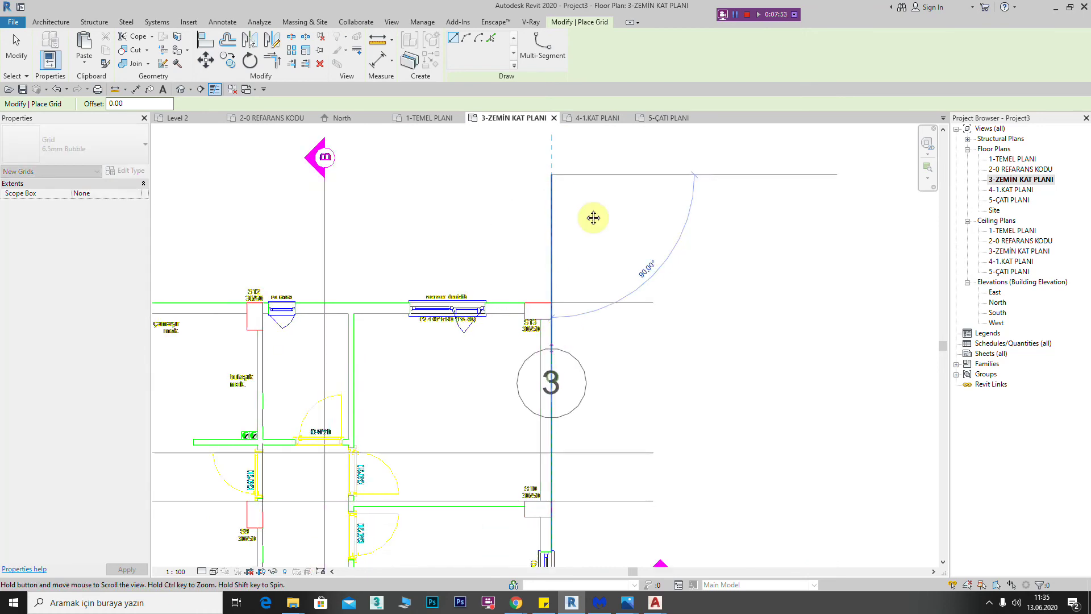
{"action": "scroll", "coordinate": [570, 251], "scroll_direction": "up", "scroll_amount": 1}
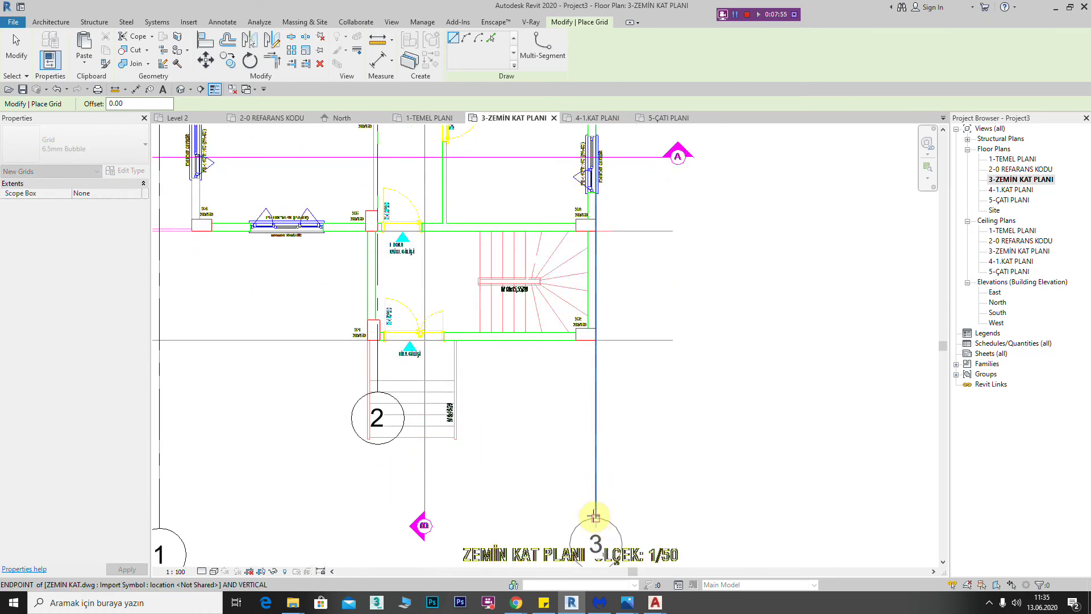
{"action": "left_click", "coordinate": [595, 514]}
{"action": "scroll", "coordinate": [561, 409], "scroll_direction": "down", "scroll_amount": 2}
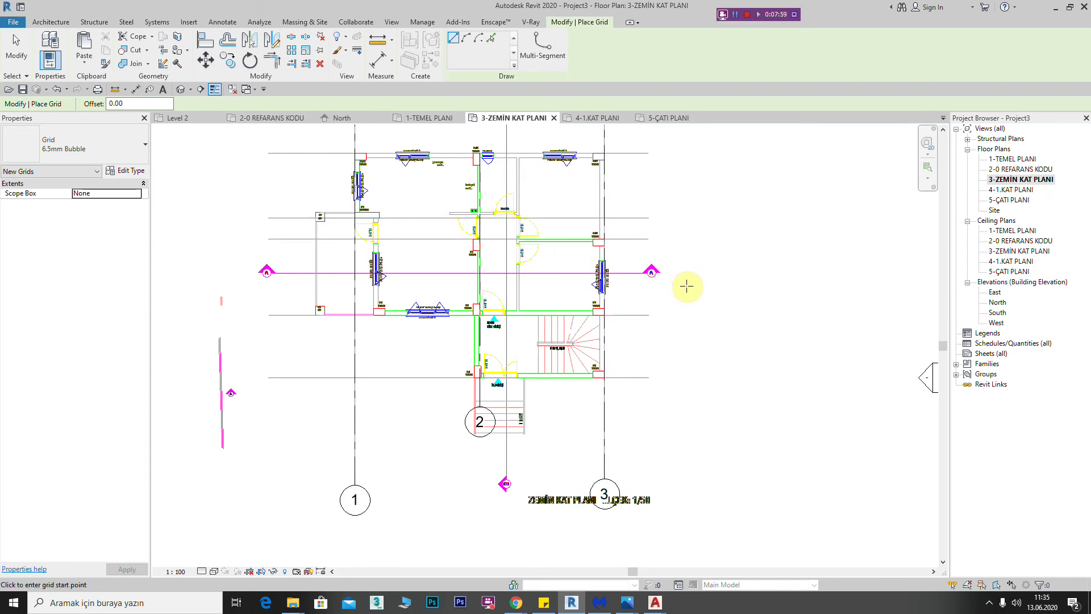
{"action": "scroll", "coordinate": [693, 273], "scroll_direction": "up", "scroll_amount": 3}
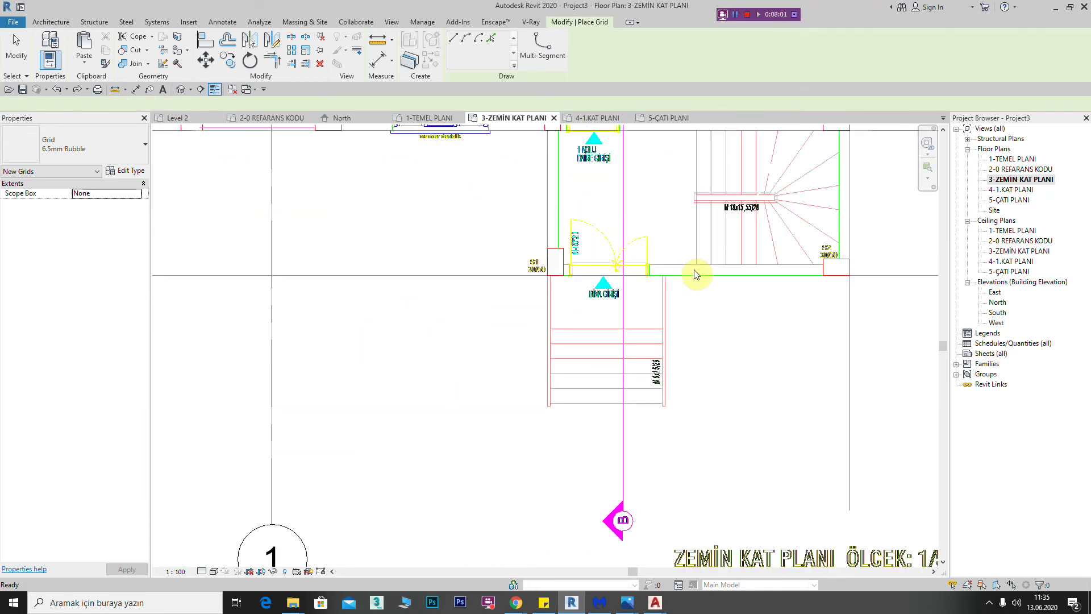
{"action": "scroll", "coordinate": [695, 275], "scroll_direction": "down", "scroll_amount": 3}
{"action": "scroll", "coordinate": [568, 302], "scroll_direction": "up", "scroll_amount": 1}
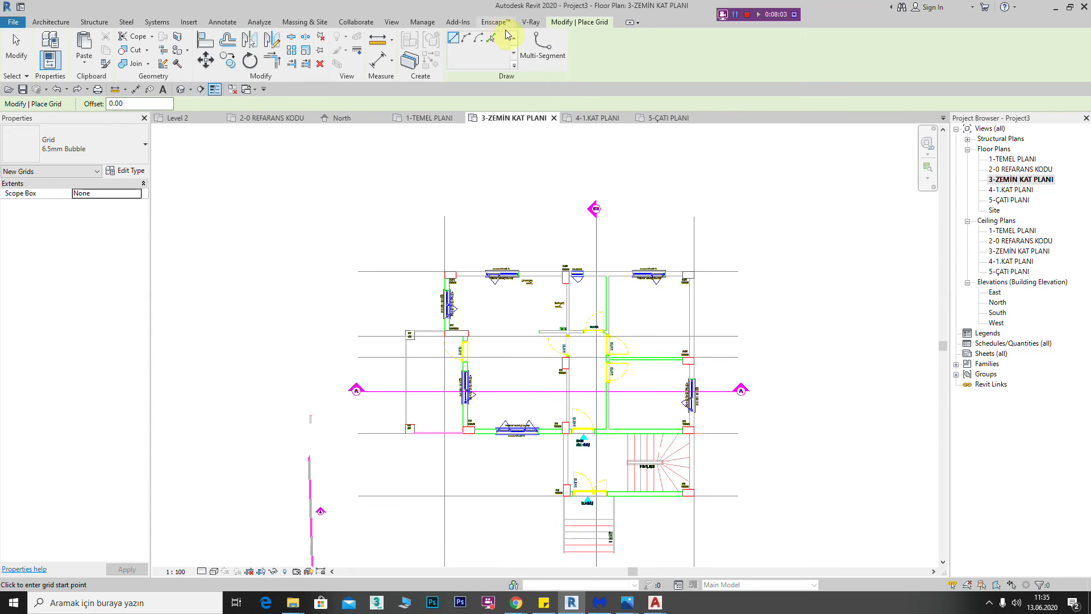
{"action": "left_click", "coordinate": [490, 42]}
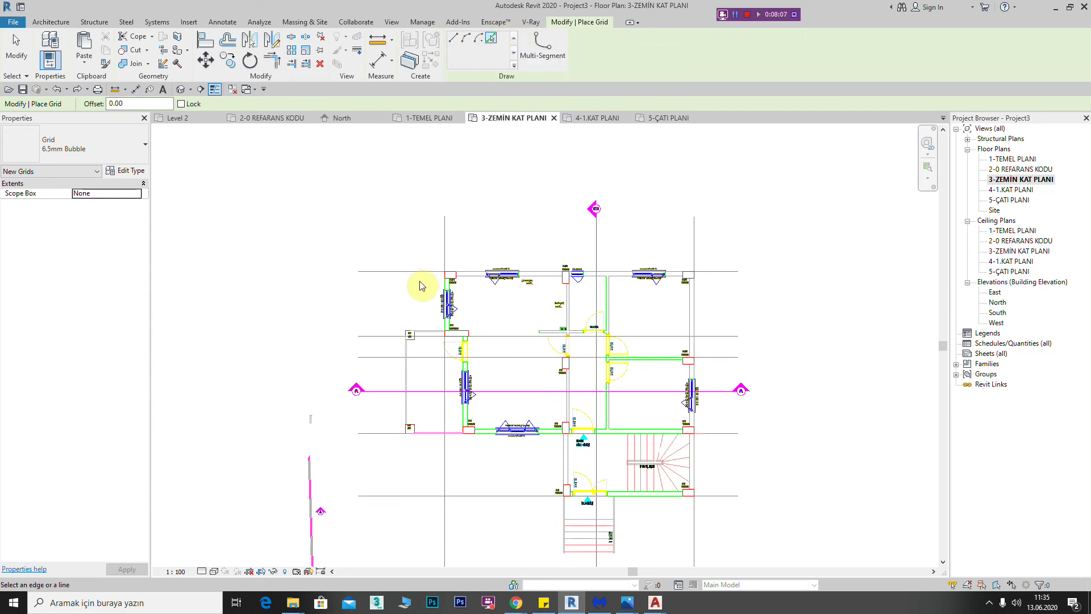
{"action": "scroll", "coordinate": [449, 227], "scroll_direction": "up", "scroll_amount": 2}
Pick the left, middle and right vertical DWG wall lines to create grids 1, 2 and 3
{"action": "middle_click_drag", "start_coordinate": [453, 227], "coordinate": [450, 196]}
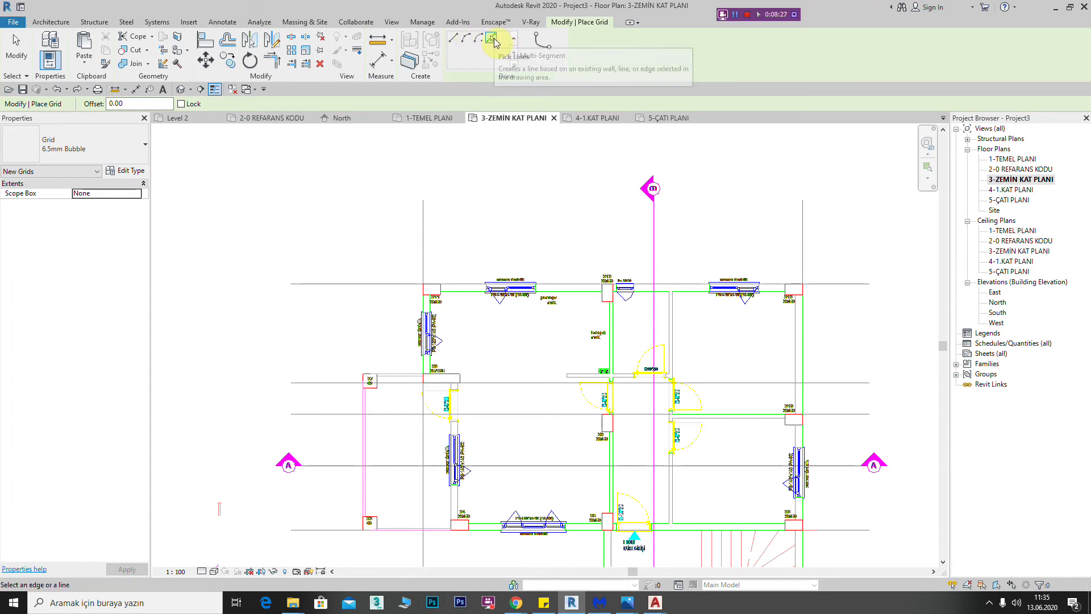
{"action": "left_click", "coordinate": [424, 258]}
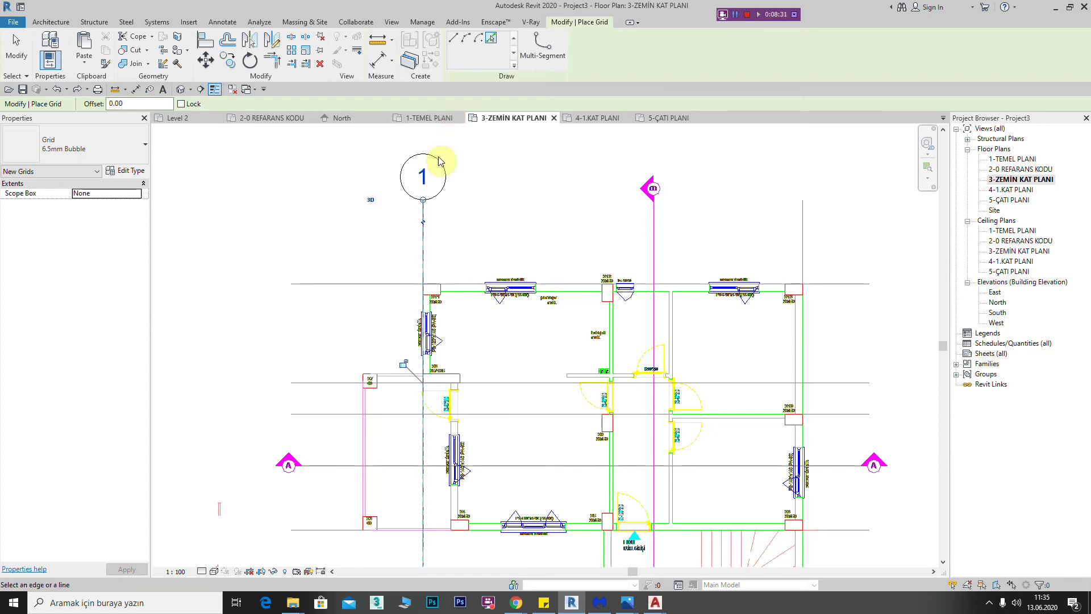
{"action": "scroll", "coordinate": [617, 285], "scroll_direction": "up", "scroll_amount": 5}
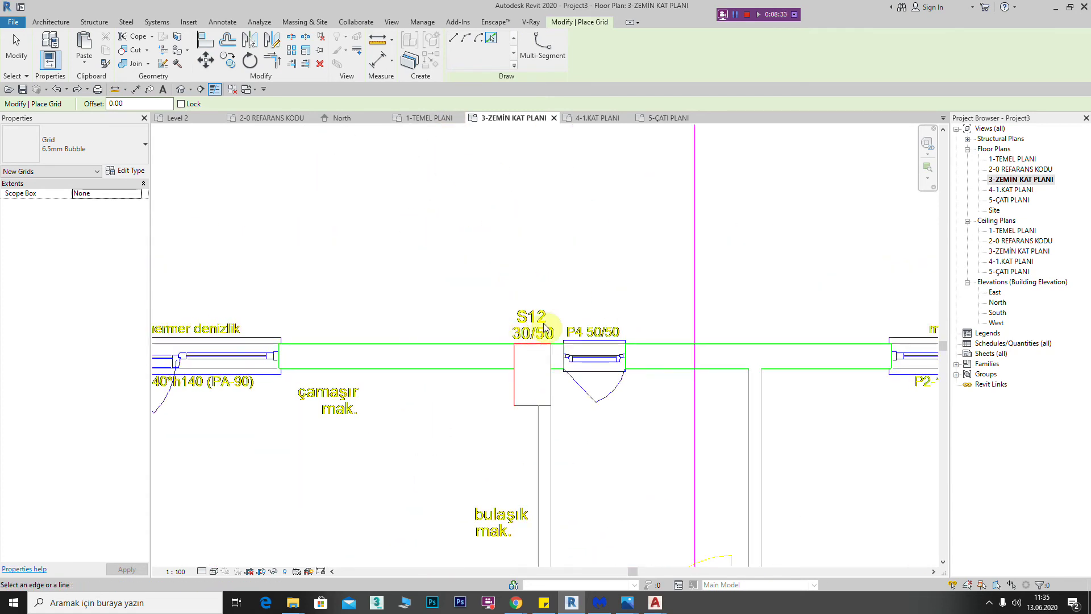
{"action": "scroll", "coordinate": [522, 378], "scroll_direction": "down", "scroll_amount": 4}
{"action": "scroll", "coordinate": [531, 194], "scroll_direction": "up", "scroll_amount": 2}
{"action": "scroll", "coordinate": [543, 256], "scroll_direction": "up", "scroll_amount": 1}
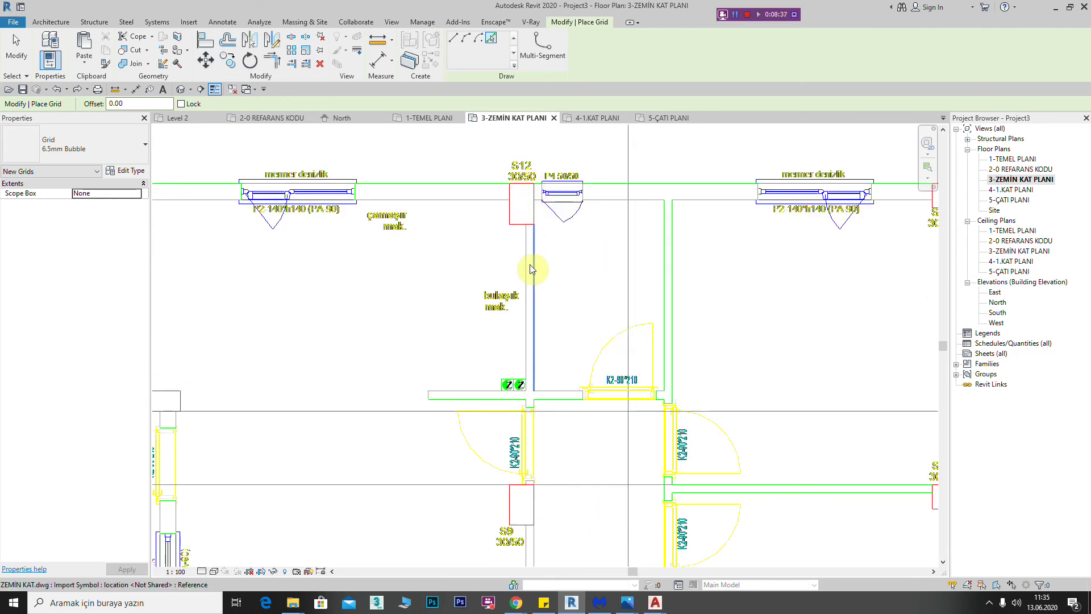
{"action": "left_click", "coordinate": [535, 268]}
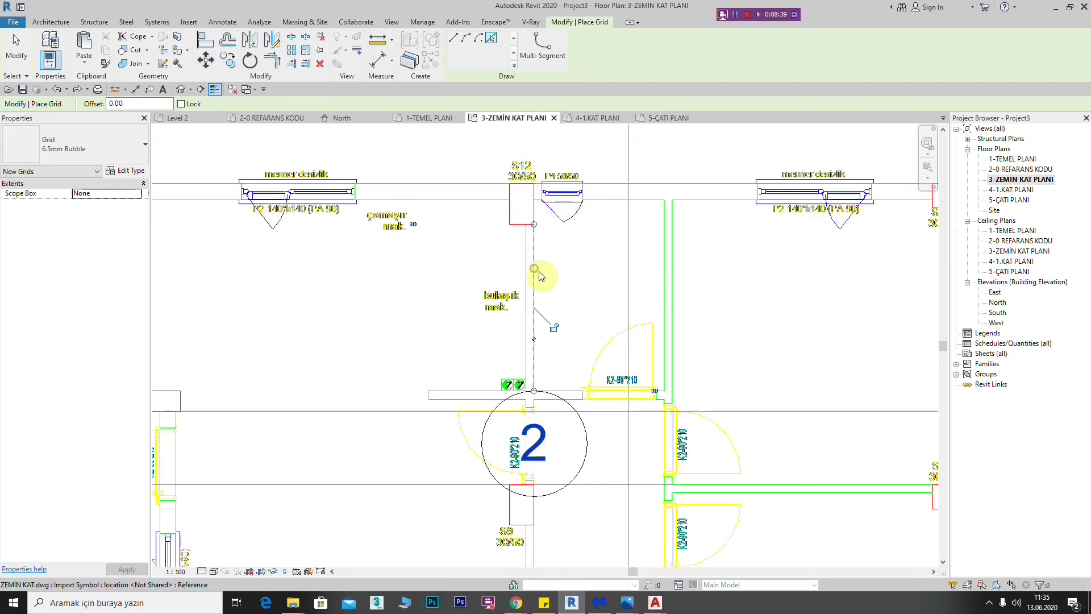
{"action": "scroll", "coordinate": [536, 268], "scroll_direction": "down", "scroll_amount": 3}
{"action": "middle_click_drag", "start_coordinate": [476, 360], "coordinate": [276, 469]}
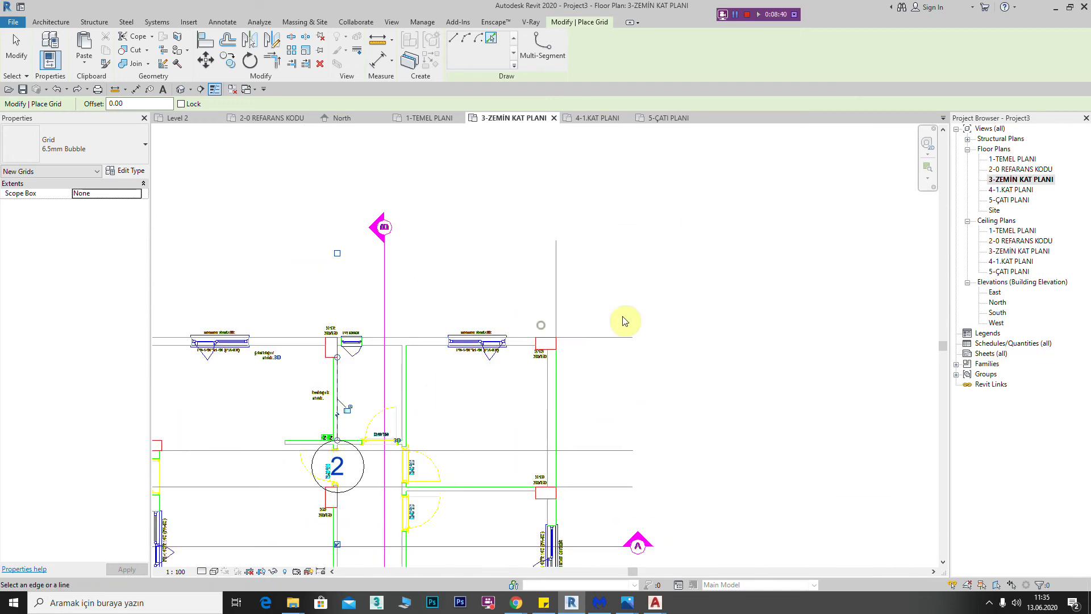
{"action": "left_click", "coordinate": [556, 275]}
{"action": "scroll", "coordinate": [522, 362], "scroll_direction": "down", "scroll_amount": 3}
{"action": "scroll", "coordinate": [519, 235], "scroll_direction": "up", "scroll_amount": 3}
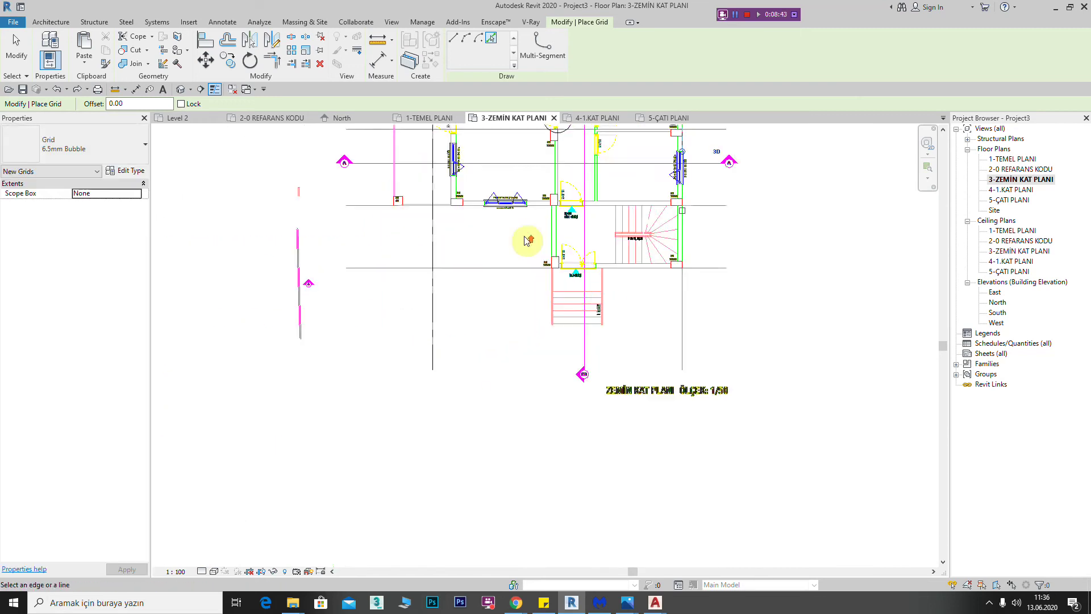
{"action": "middle_click_drag", "start_coordinate": [531, 236], "coordinate": [295, 399]}
Pick a horizontal wall line for the first lettered grid and relabel its bubble A
{"action": "left_click", "coordinate": [418, 355]}
{"action": "scroll", "coordinate": [364, 341], "scroll_direction": "up", "scroll_amount": 1}
{"action": "scroll", "coordinate": [364, 340], "scroll_direction": "up", "scroll_amount": 3}
{"action": "left_click", "coordinate": [339, 354]}
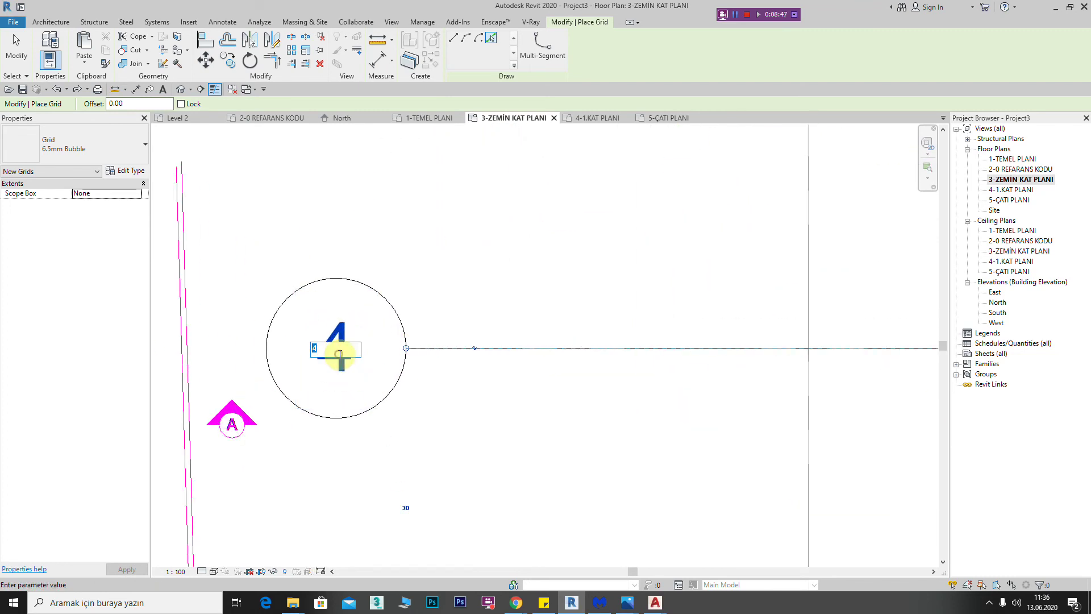
{"action": "type", "text": "A"}
{"action": "key", "text": "Return"}
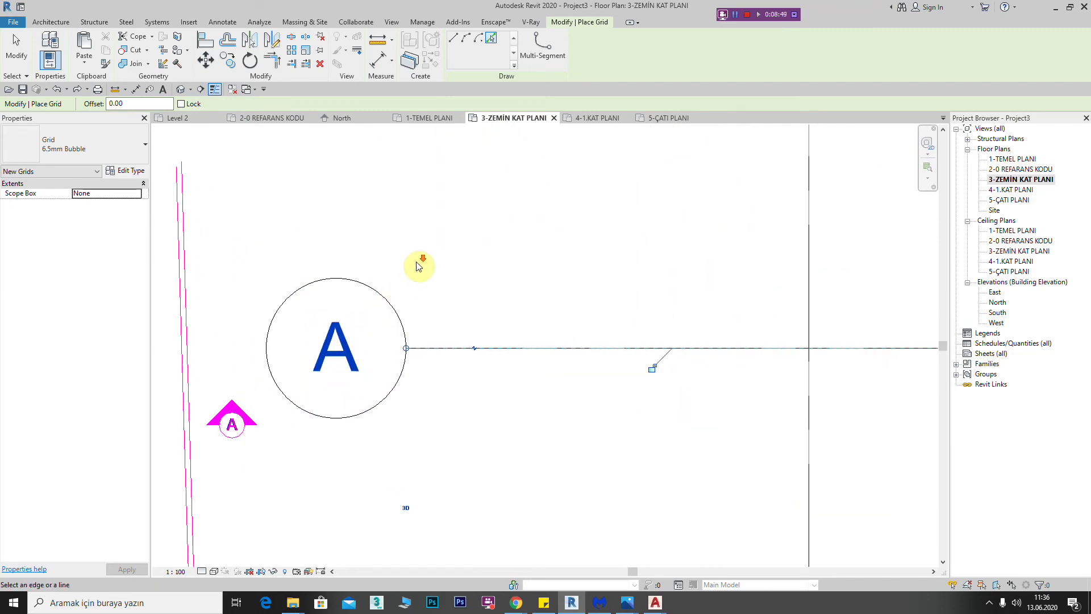
{"action": "scroll", "coordinate": [414, 267], "scroll_direction": "down", "scroll_amount": 3}
{"action": "middle_click_drag", "start_coordinate": [414, 305], "coordinate": [443, 287]}
Pick four more horizontal wall lines to create grids B, C, D and E, and exit the tool
{"action": "left_click", "coordinate": [447, 275]}
{"action": "middle_click_drag", "start_coordinate": [435, 165], "coordinate": [430, 305]}
{"action": "left_click", "coordinate": [426, 256]}
{"action": "left_click", "coordinate": [436, 214]}
{"action": "middle_click_drag", "start_coordinate": [445, 181], "coordinate": [389, 402]}
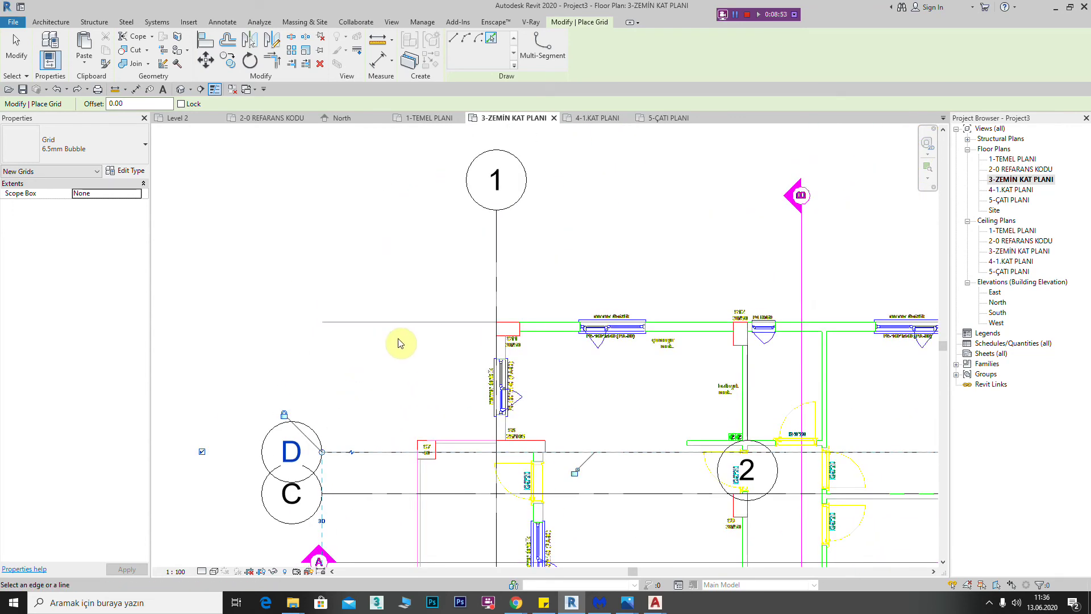
{"action": "left_click", "coordinate": [407, 321]}
{"action": "scroll", "coordinate": [407, 325], "scroll_direction": "down", "scroll_amount": 4}
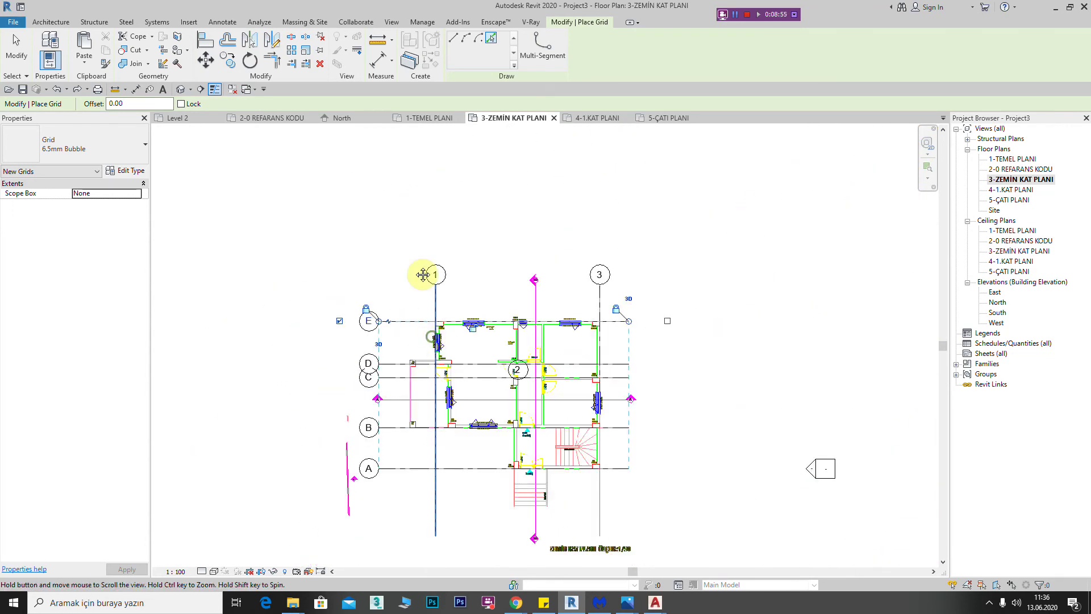
{"action": "scroll", "coordinate": [420, 252], "scroll_direction": "up", "scroll_amount": 2}
{"action": "key", "text": "Escape"}
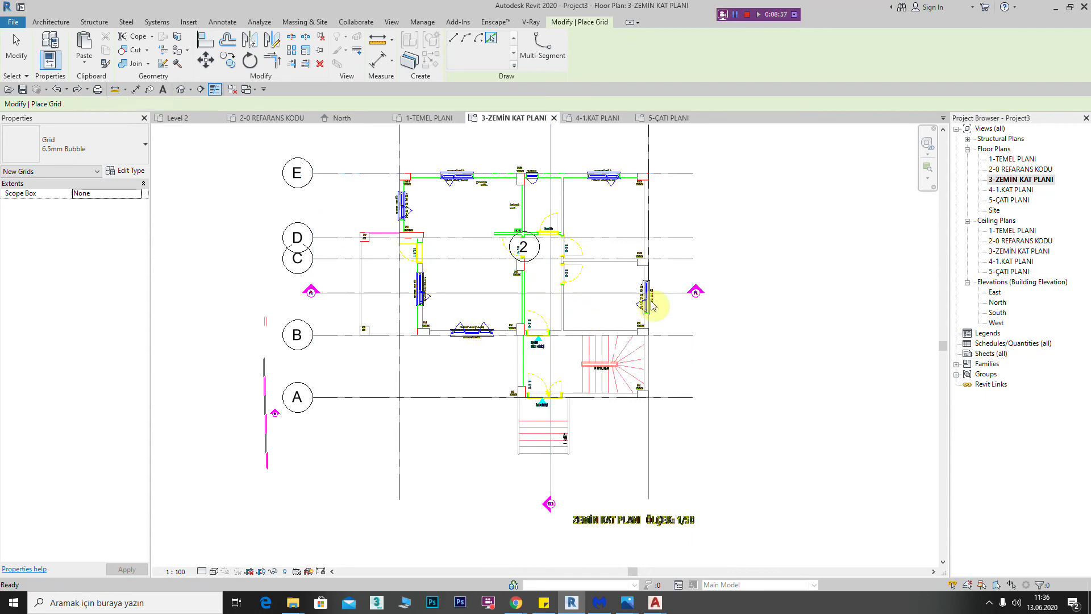
{"action": "key", "text": "Escape"}
{"action": "middle_click_drag", "start_coordinate": [661, 301], "coordinate": [663, 244]}
Zoom around to check grids 1–3 and A–E, then select the imported ZEMİN KAT.dwg
{"action": "scroll", "coordinate": [614, 255], "scroll_direction": "up", "scroll_amount": 3}
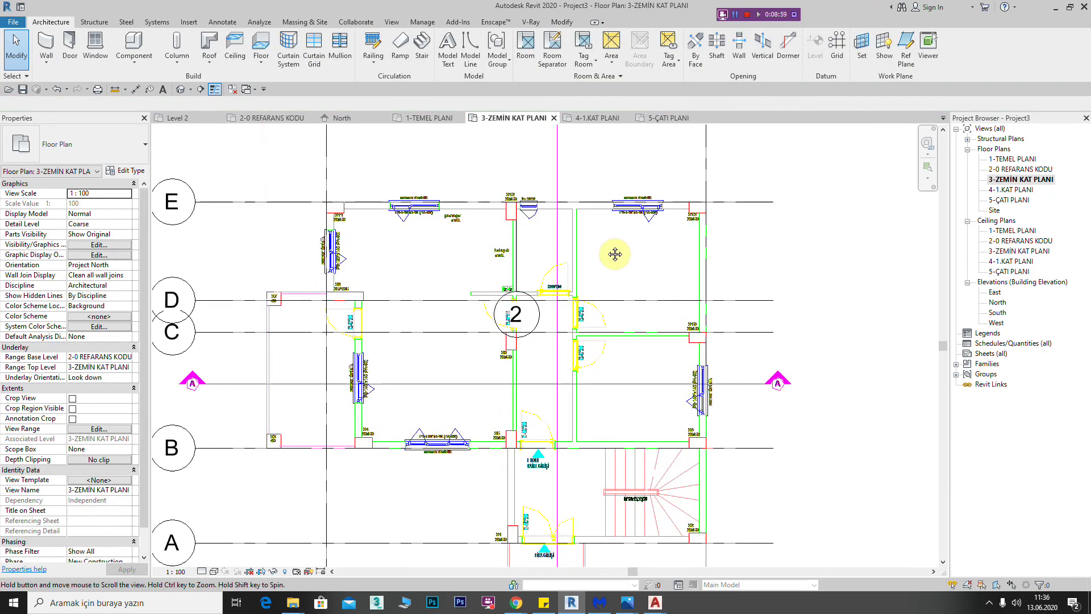
{"action": "scroll", "coordinate": [605, 250], "scroll_direction": "down", "scroll_amount": 2}
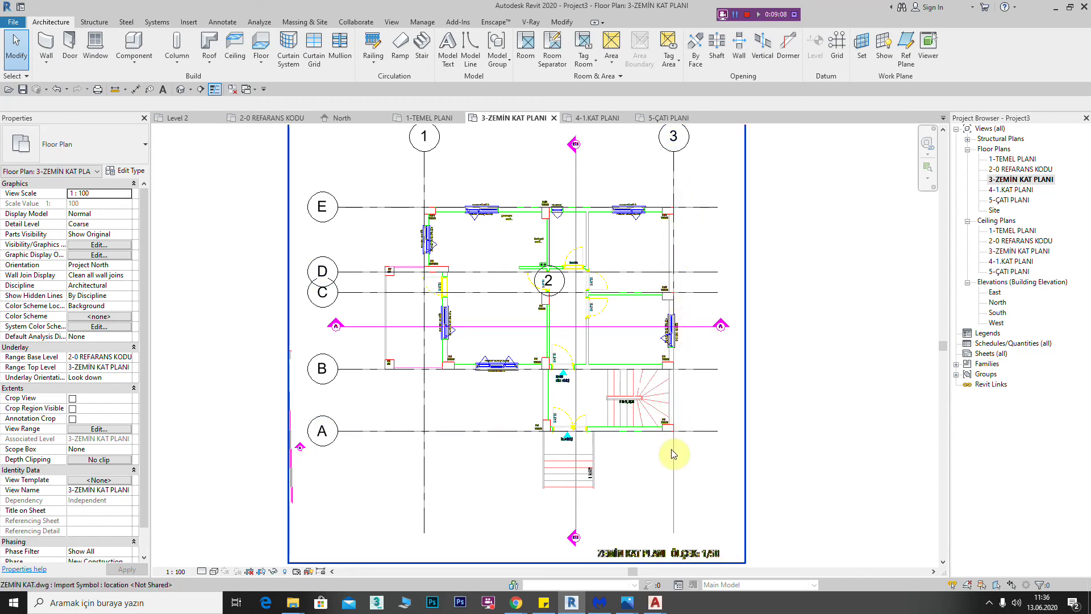
{"action": "scroll", "coordinate": [659, 375], "scroll_direction": "up", "scroll_amount": 3}
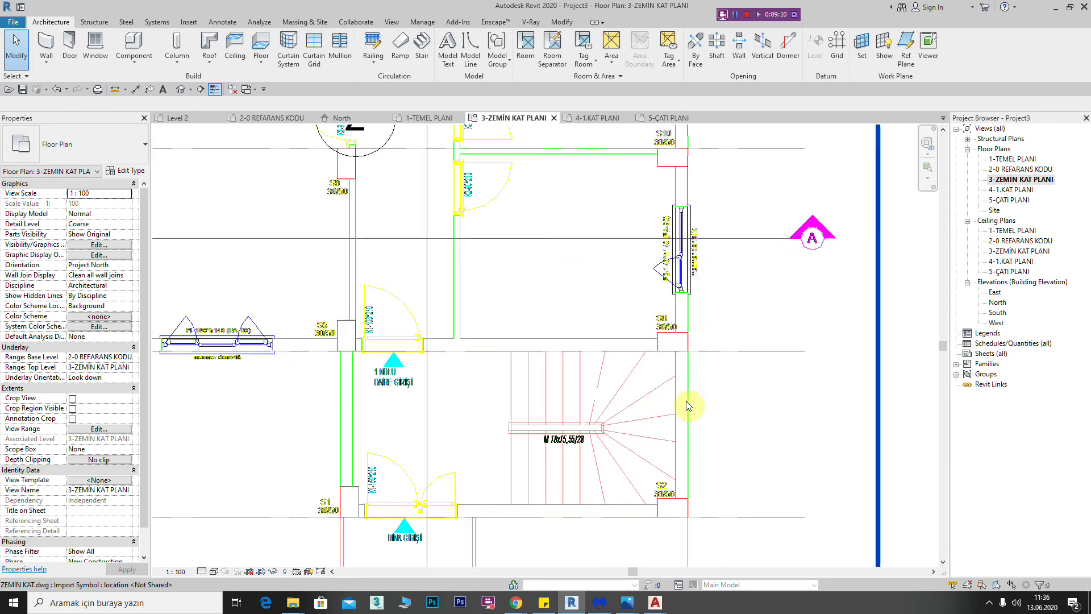
{"action": "scroll", "coordinate": [691, 449], "scroll_direction": "down", "scroll_amount": 3}
{"action": "scroll", "coordinate": [698, 426], "scroll_direction": "down", "scroll_amount": 2}
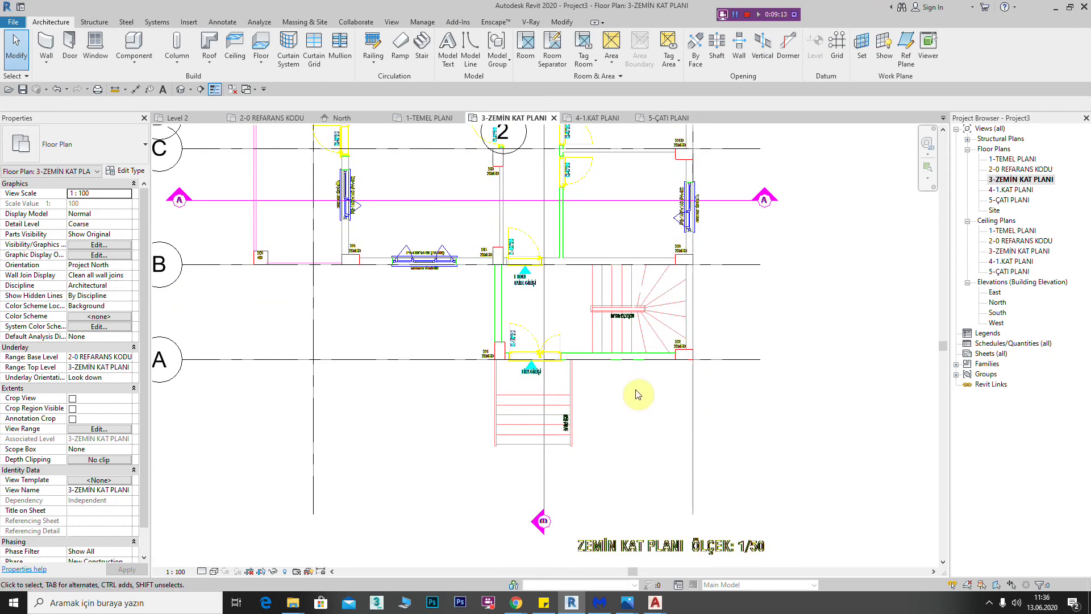
{"action": "scroll", "coordinate": [637, 398], "scroll_direction": "down", "scroll_amount": 3}
{"action": "scroll", "coordinate": [523, 250], "scroll_direction": "up", "scroll_amount": 1}
{"action": "scroll", "coordinate": [524, 238], "scroll_direction": "up", "scroll_amount": 5}
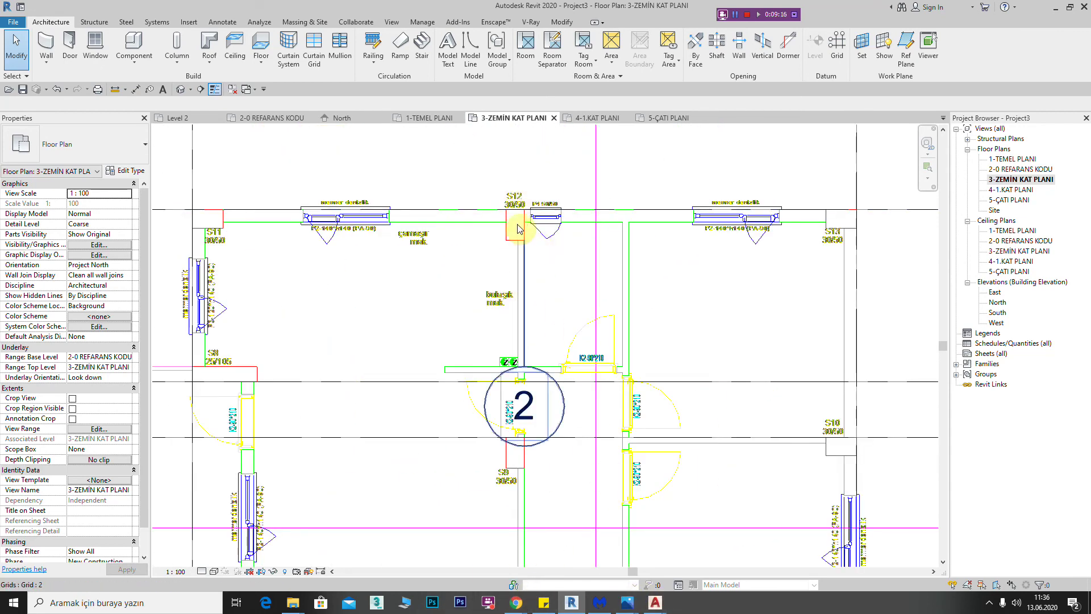
{"action": "scroll", "coordinate": [519, 261], "scroll_direction": "down", "scroll_amount": 3}
{"action": "middle_click_drag", "start_coordinate": [518, 262], "coordinate": [511, 219]}
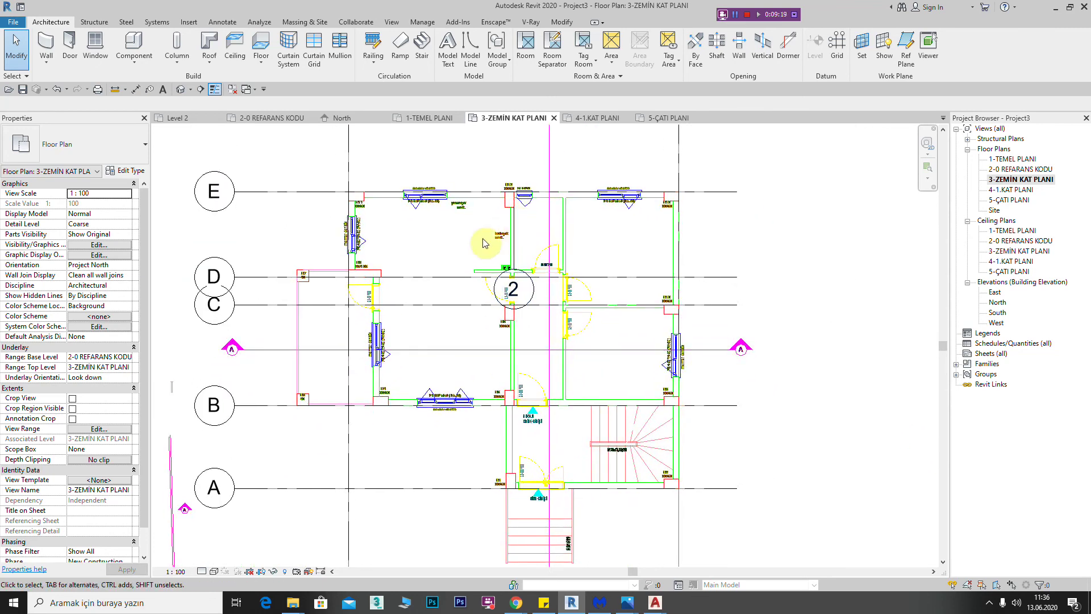
{"action": "left_click", "coordinate": [561, 252]}
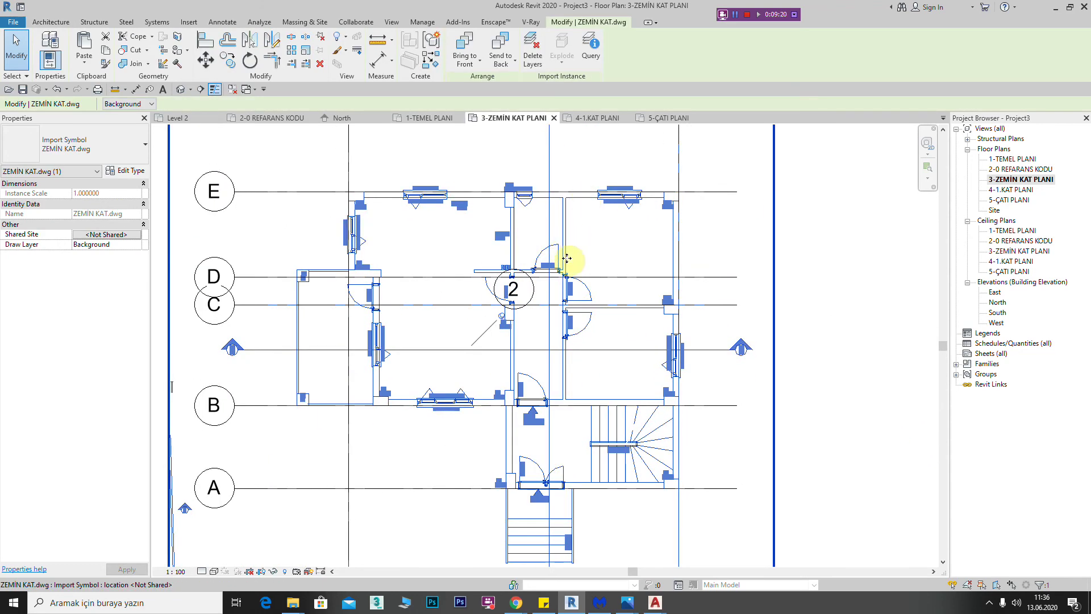
{"action": "scroll", "coordinate": [565, 279], "scroll_direction": "down", "scroll_amount": 3}
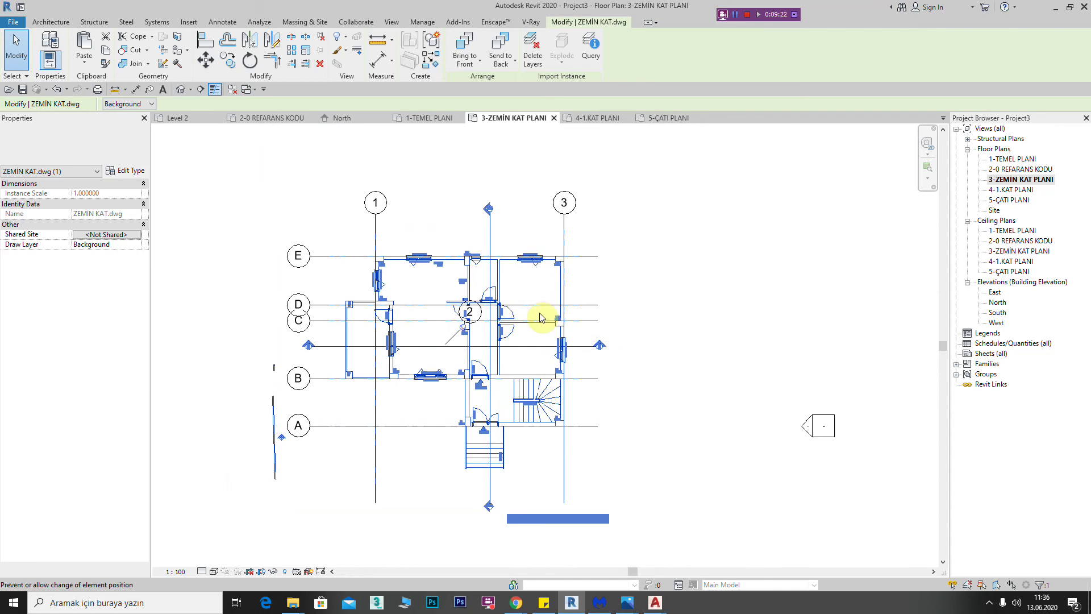
{"action": "scroll", "coordinate": [503, 270], "scroll_direction": "up", "scroll_amount": 1}
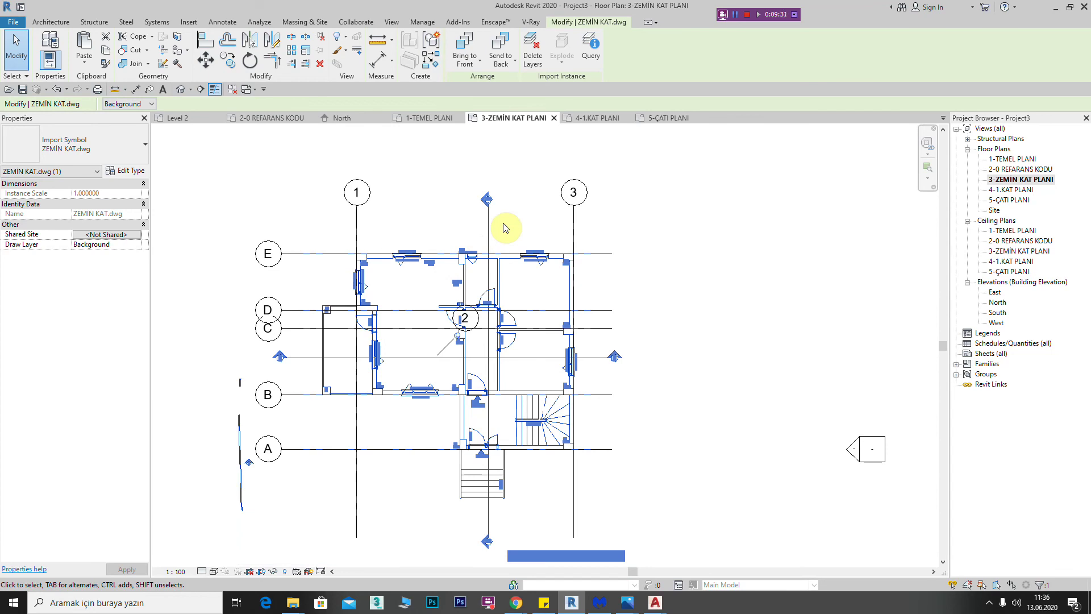
Hide the selected ZEMİN KAT.dwg in this view with Hide in View > Elements
{"action": "right_click", "coordinate": [636, 214]}
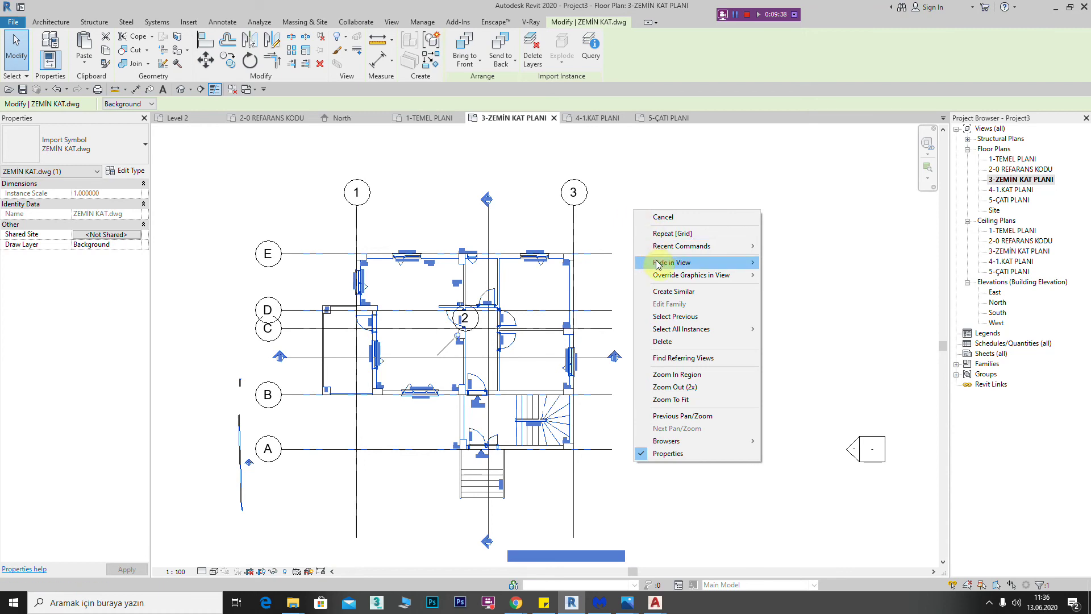
{"action": "mouse_move", "coordinate": [672, 263]}
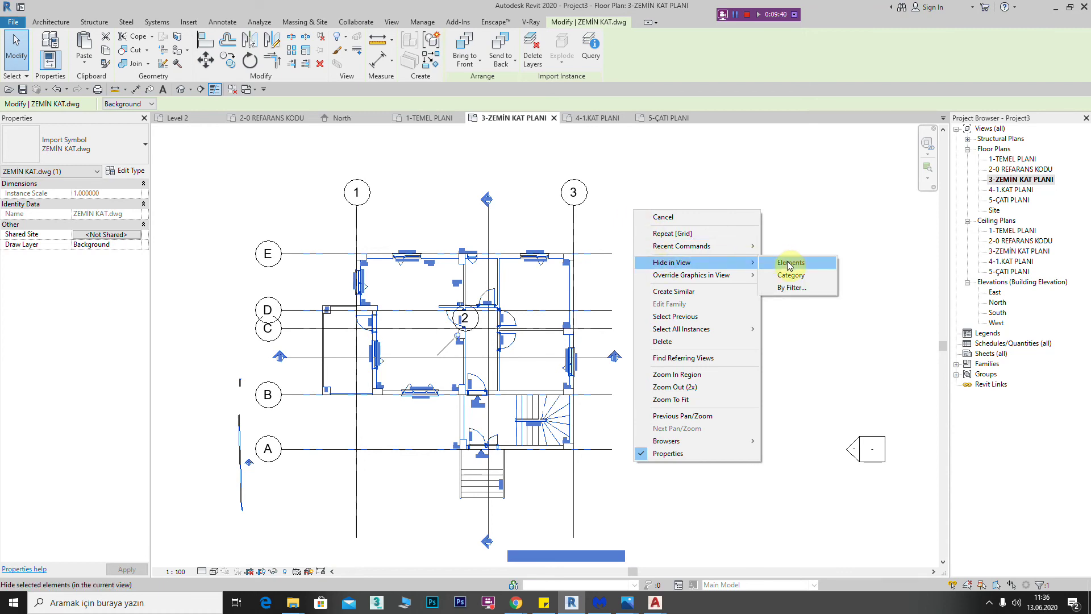
{"action": "left_click", "coordinate": [790, 263]}
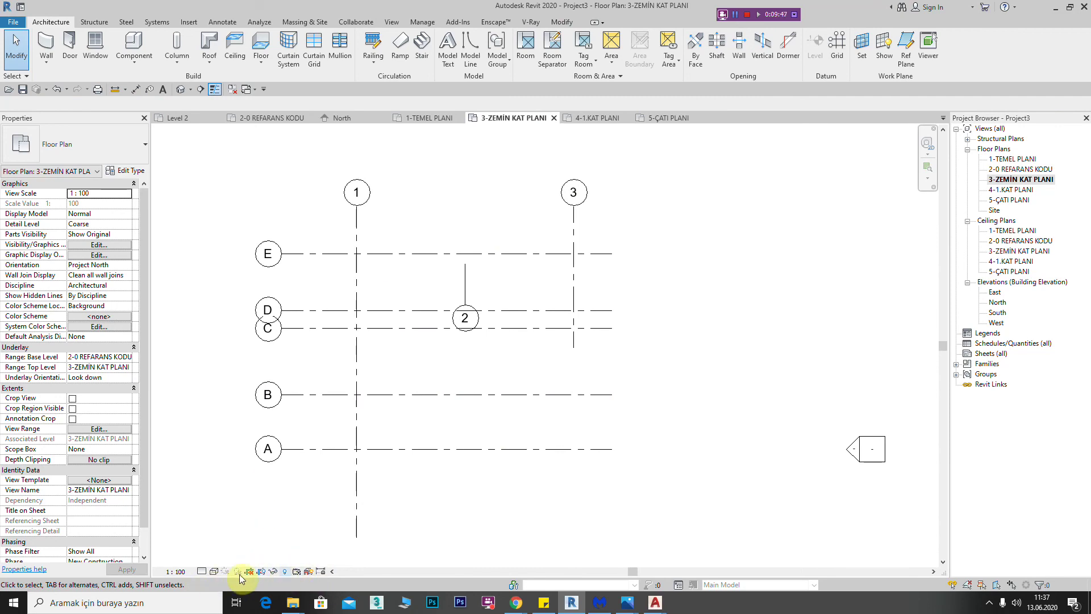
Unhide ZEMİN KAT.dwg through Reveal Hidden Elements, then switch reveal mode off
{"action": "left_click", "coordinate": [286, 571]}
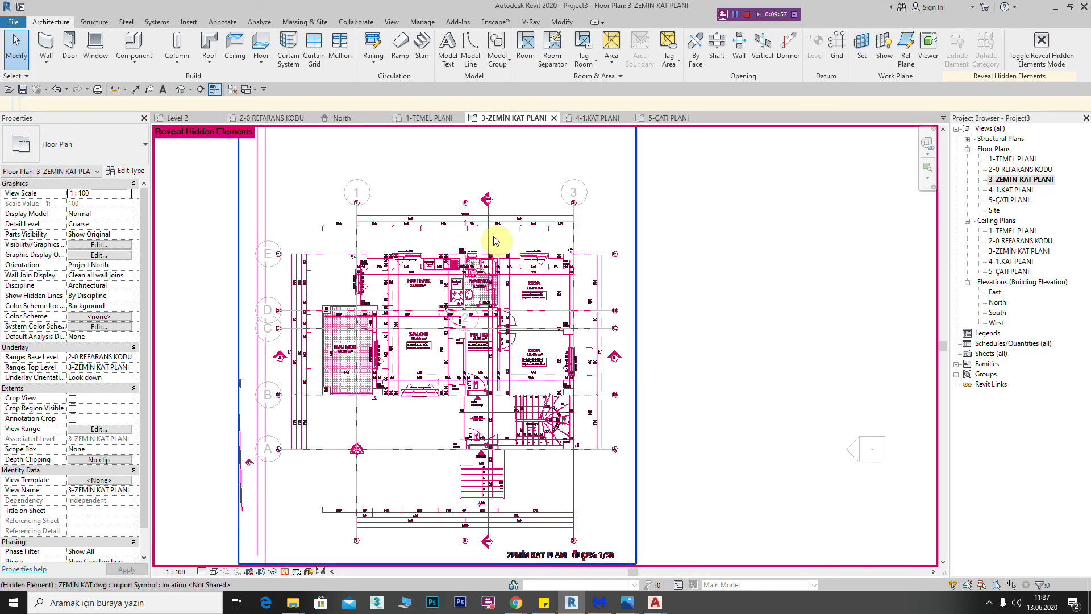
{"action": "left_click", "coordinate": [457, 291]}
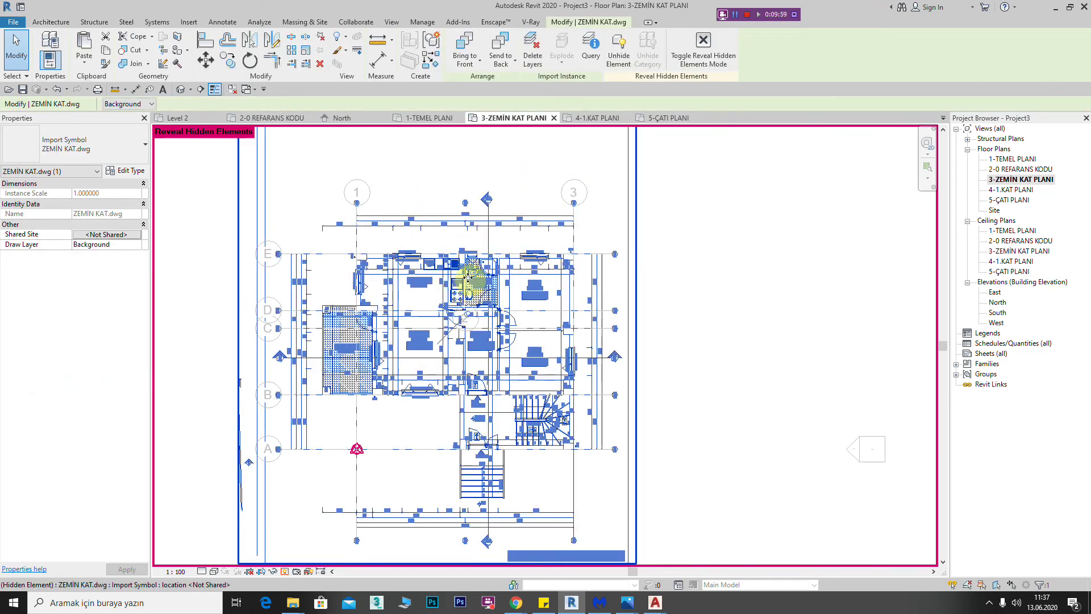
{"action": "right_click", "coordinate": [469, 278]}
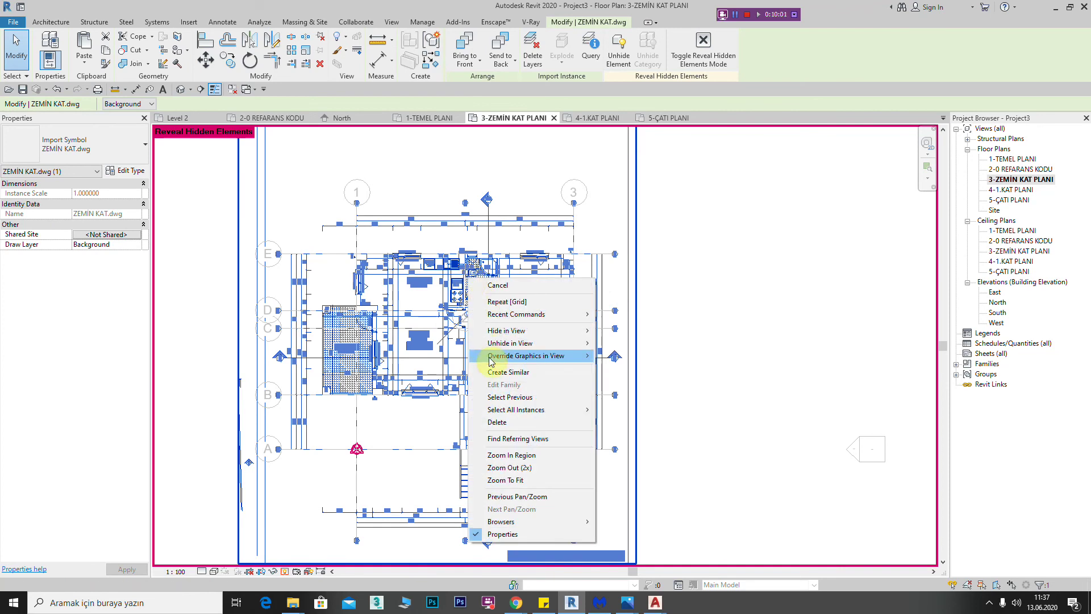
{"action": "mouse_move", "coordinate": [510, 342]}
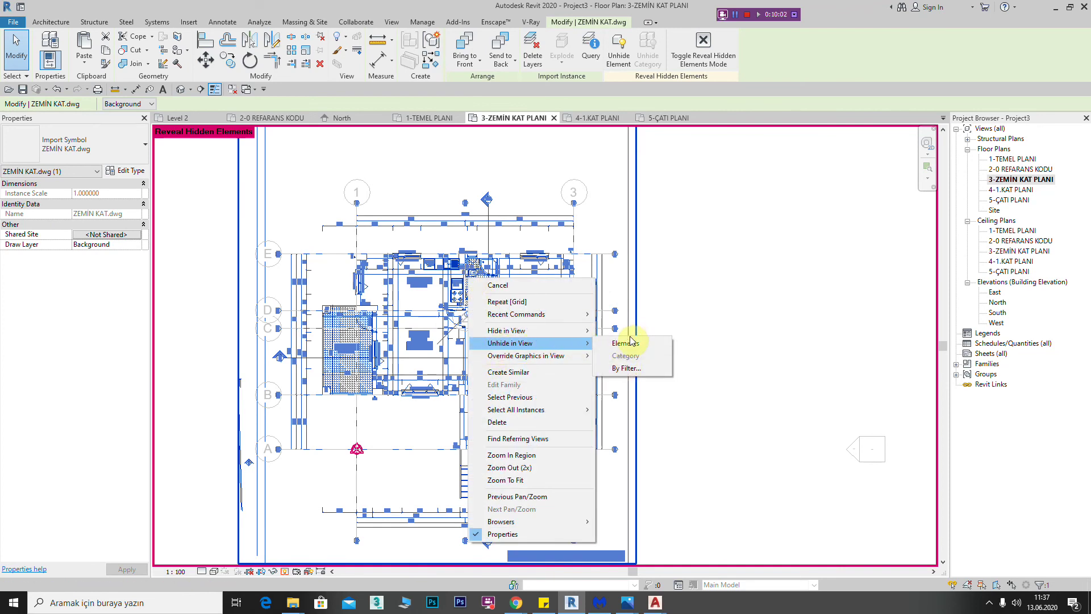
{"action": "left_click", "coordinate": [625, 343]}
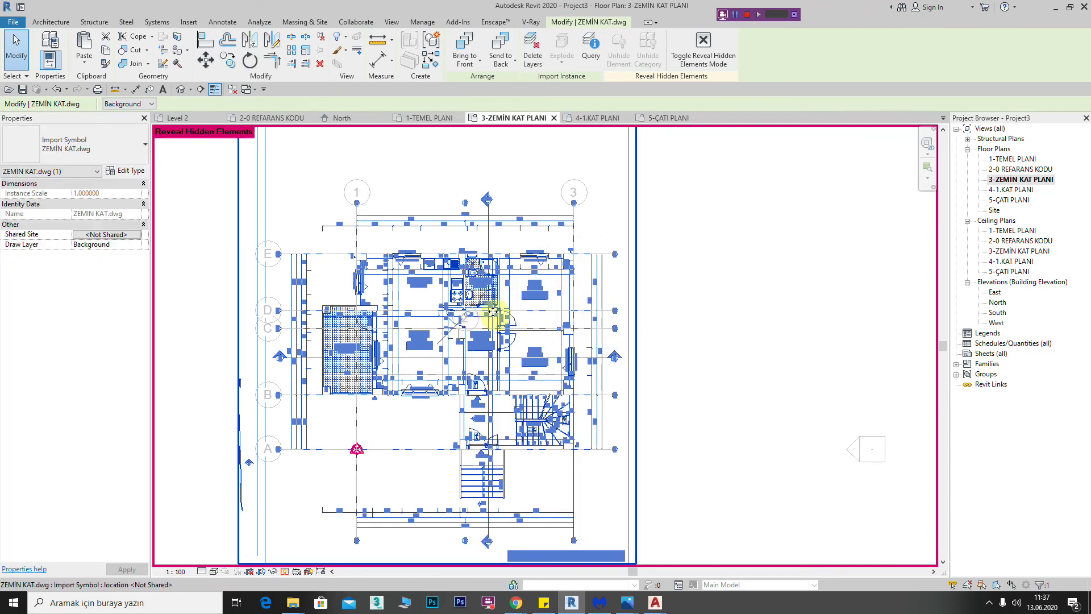
{"action": "left_click", "coordinate": [703, 308]}
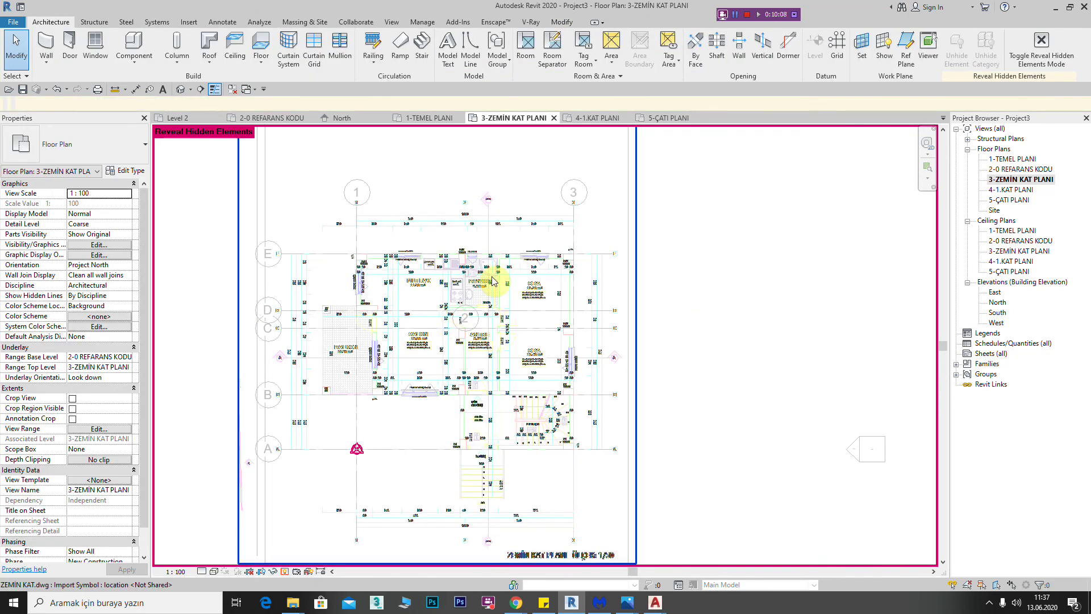
{"action": "left_click", "coordinate": [285, 571]}
Briefly turn Reveal Hidden Elements on and off again to check the view
{"action": "scroll", "coordinate": [474, 352], "scroll_direction": "down", "scroll_amount": 2}
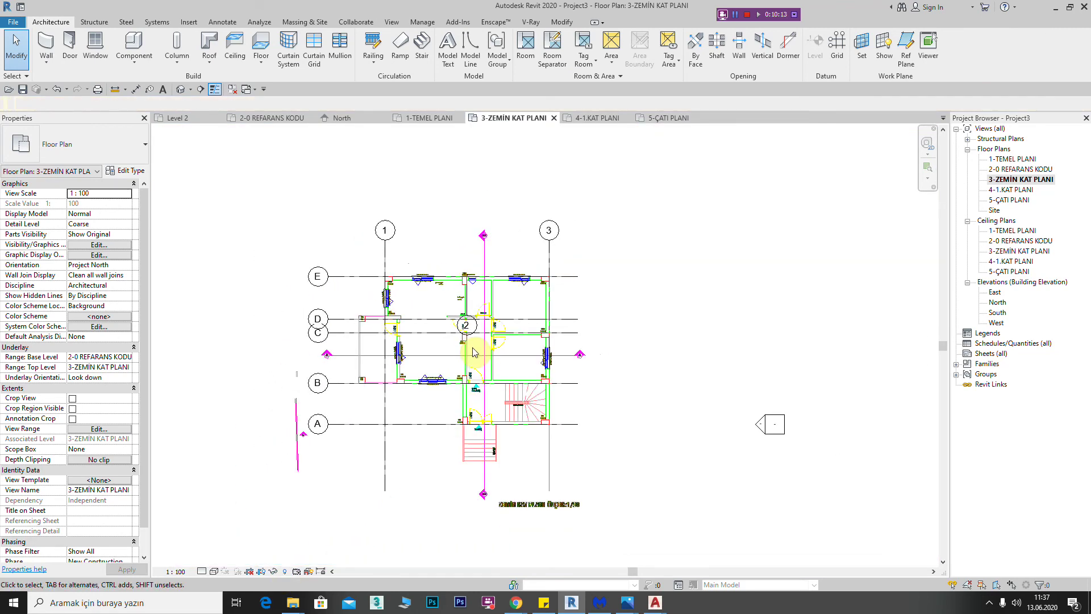
{"action": "left_click", "coordinate": [285, 574]}
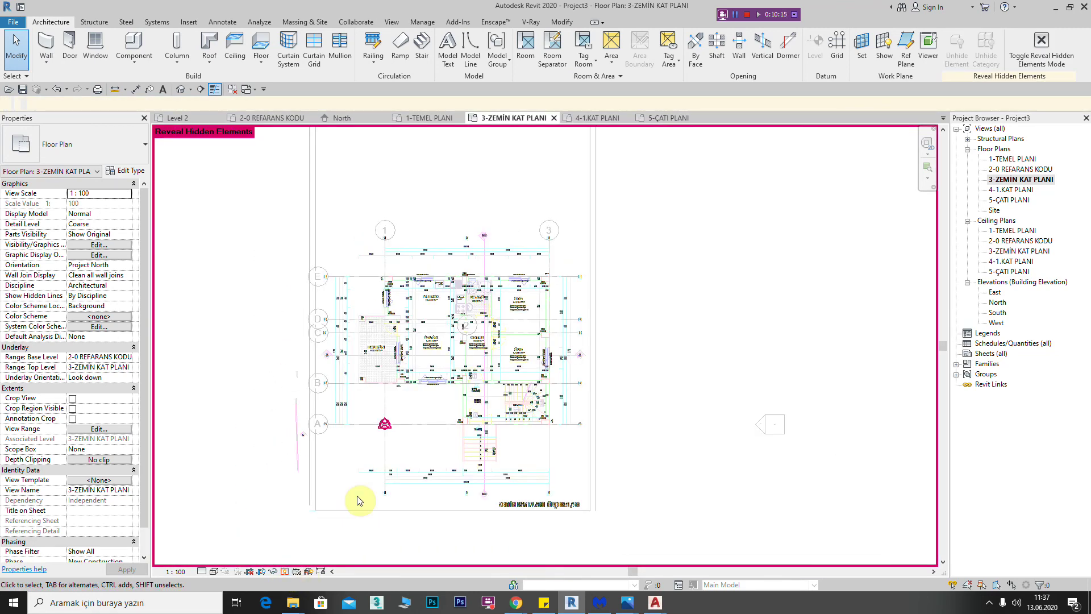
{"action": "scroll", "coordinate": [404, 441], "scroll_direction": "up", "scroll_amount": 1}
{"action": "scroll", "coordinate": [404, 441], "scroll_direction": "up", "scroll_amount": 1}
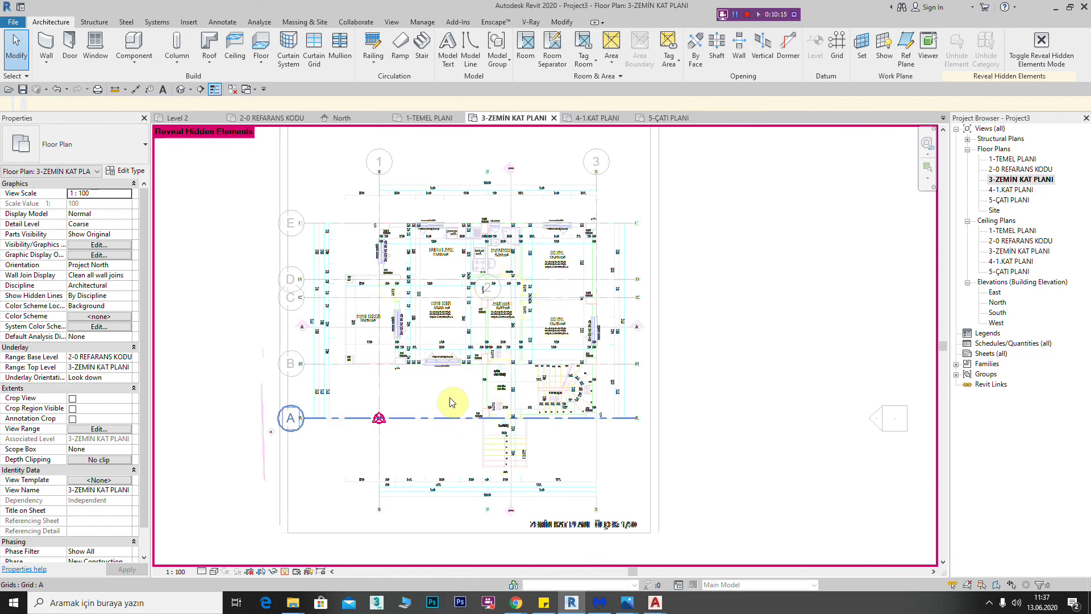
{"action": "left_click", "coordinate": [274, 572]}
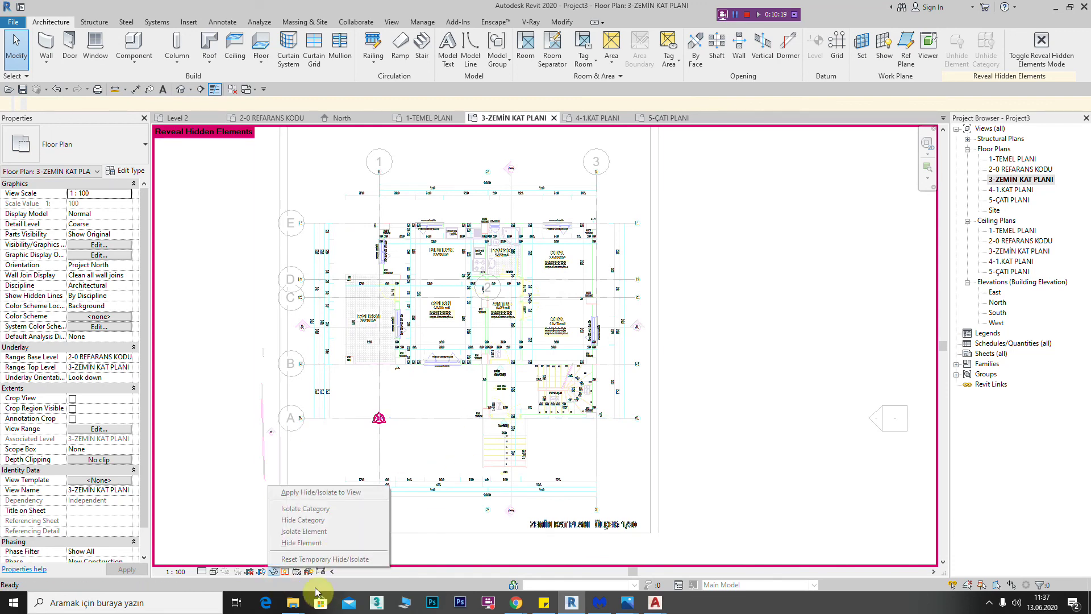
{"action": "left_click", "coordinate": [285, 571]}
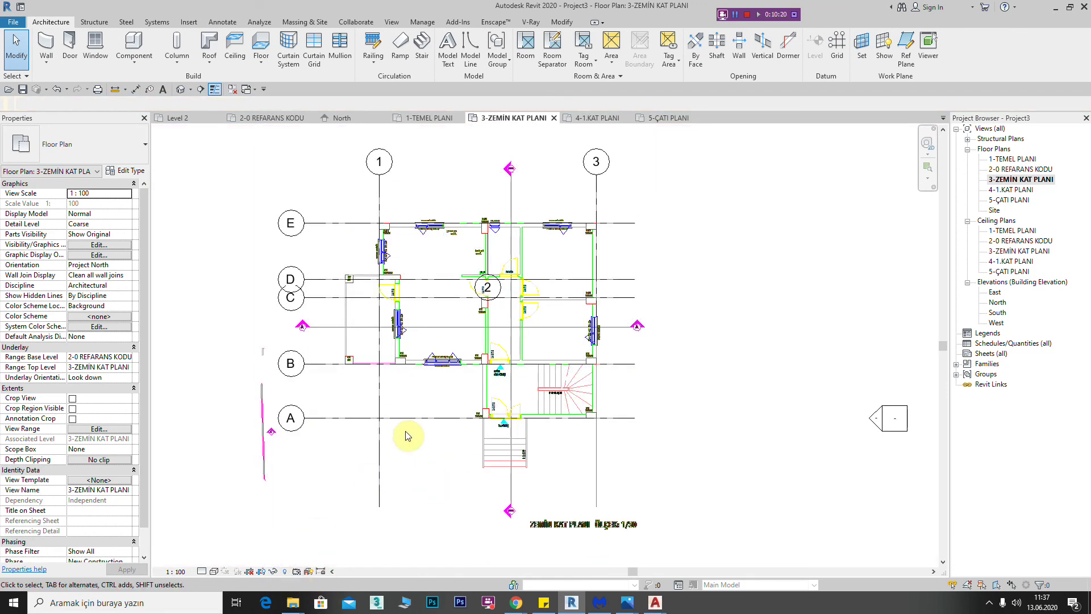
Select the imported ZEMİN KAT drawing beneath the grids
{"action": "left_click", "coordinate": [272, 572]}
{"action": "left_click", "coordinate": [273, 572]}
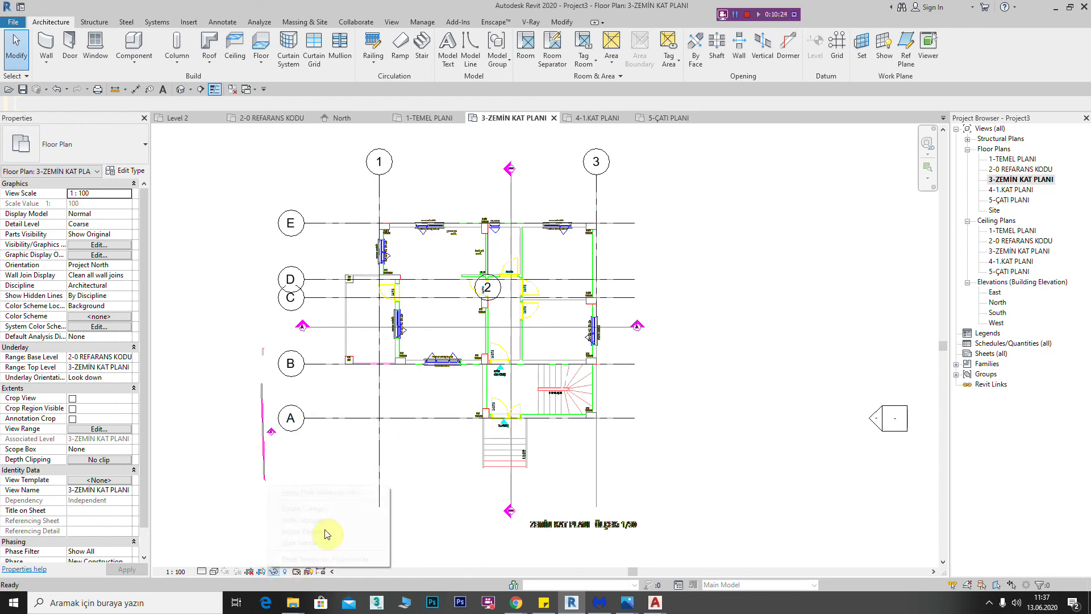
{"action": "left_click", "coordinate": [432, 494]}
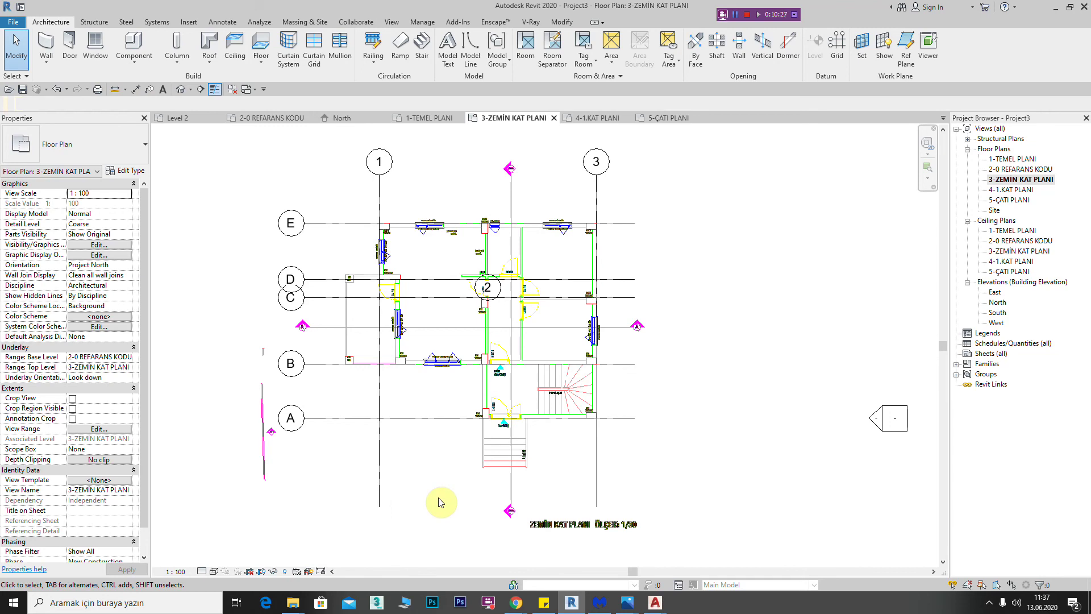
{"action": "middle_click_drag", "start_coordinate": [375, 471], "coordinate": [367, 444]}
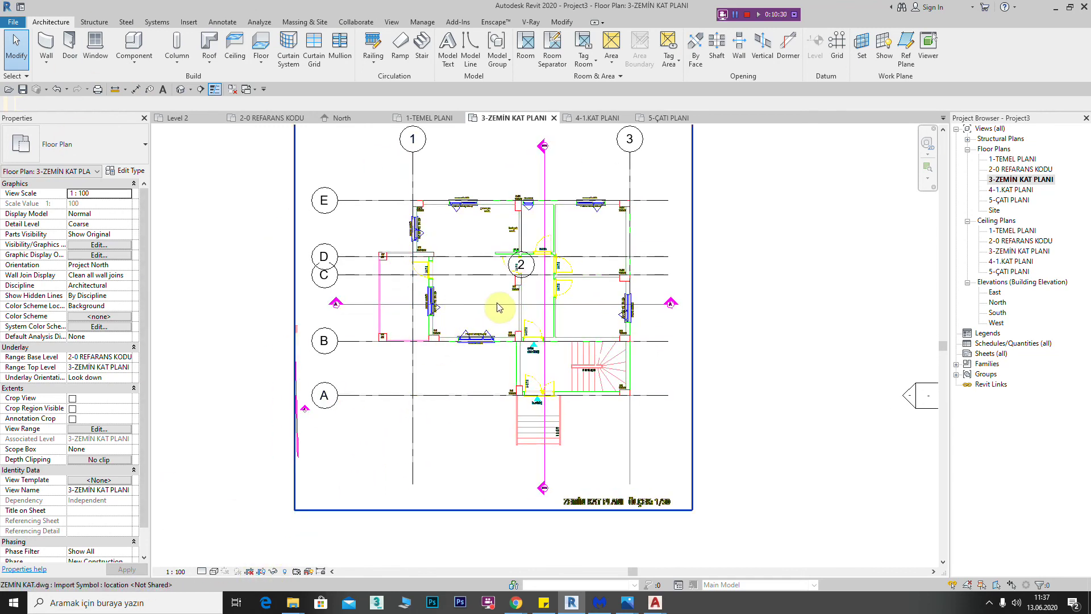
{"action": "left_click", "coordinate": [520, 265]}
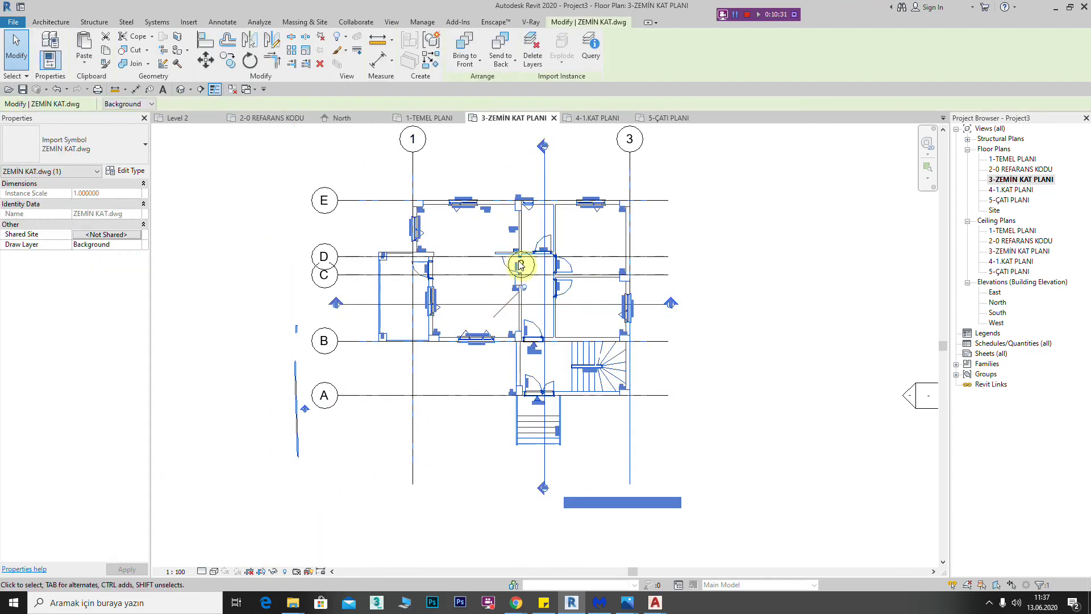
Temporarily hide the selected ZEMİN KAT drawing using Hide Element
{"action": "left_click", "coordinate": [273, 571]}
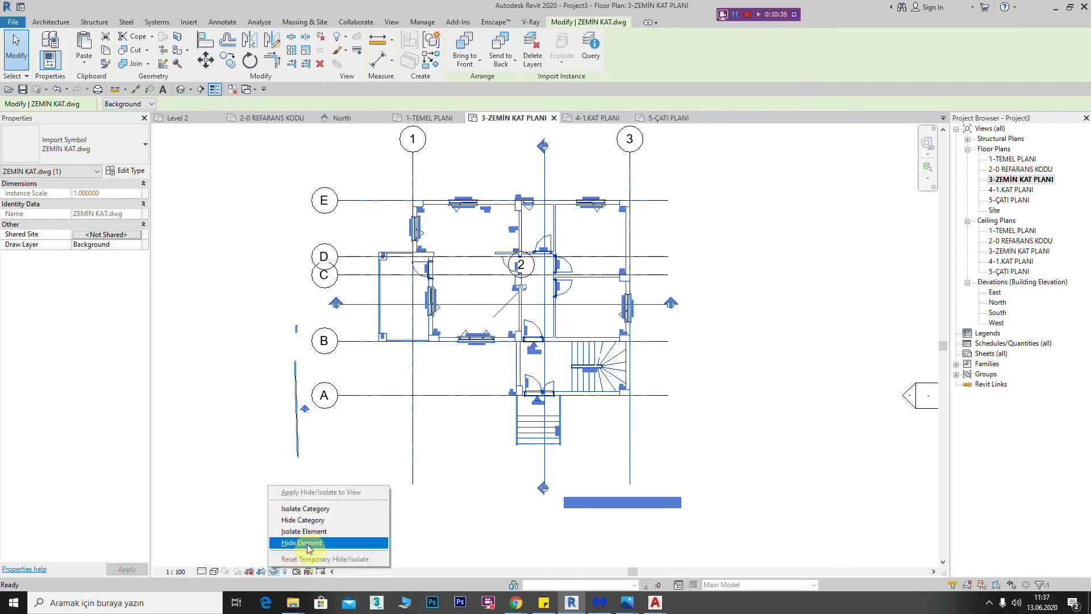
{"action": "left_click", "coordinate": [308, 543]}
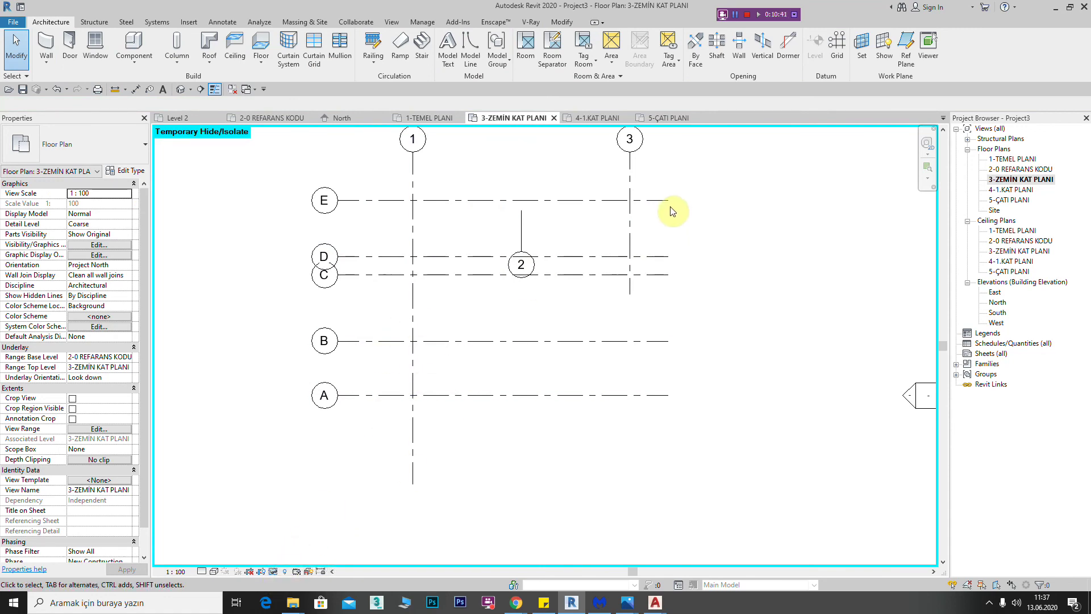
{"action": "middle_click_drag", "start_coordinate": [835, 202], "coordinate": [795, 217]}
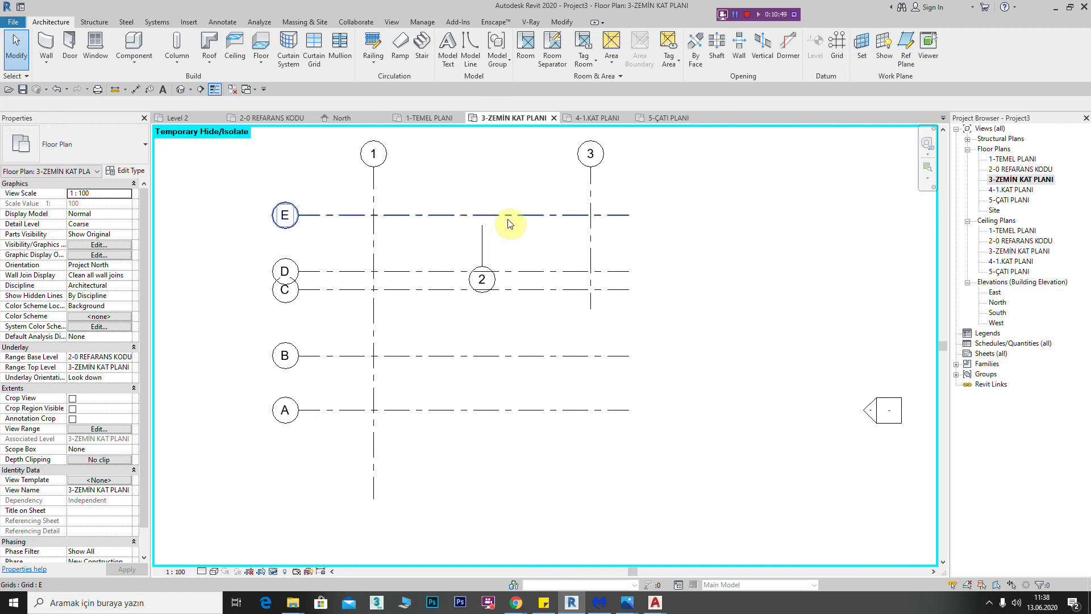
Reset Temporary Hide/Isolate to restore the DWG, then reselect ZEMİN KAT.dwg
{"action": "left_click", "coordinate": [270, 572]}
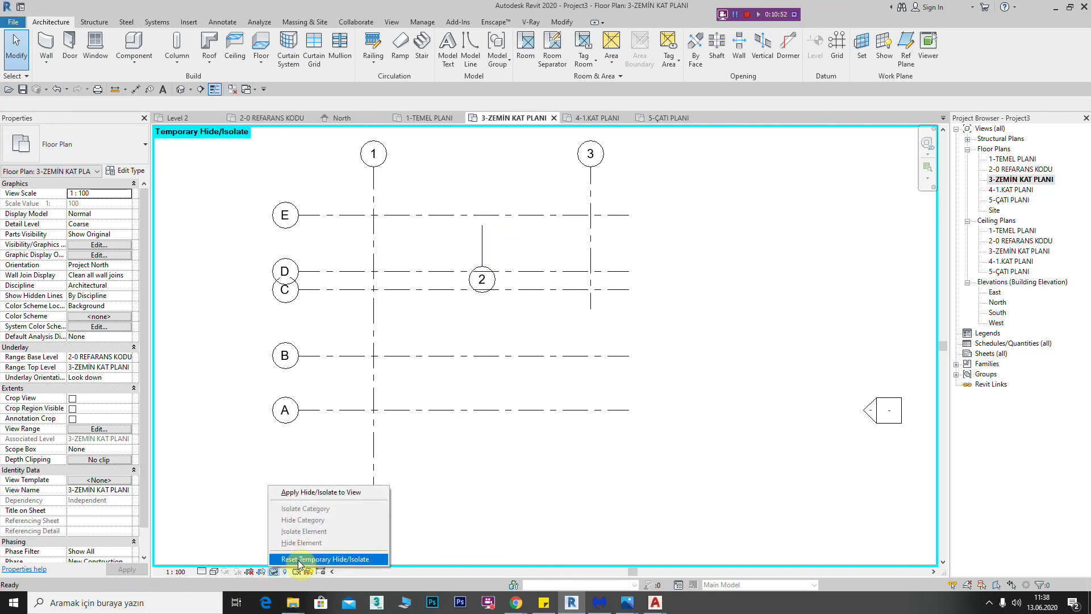
{"action": "left_click", "coordinate": [298, 560]}
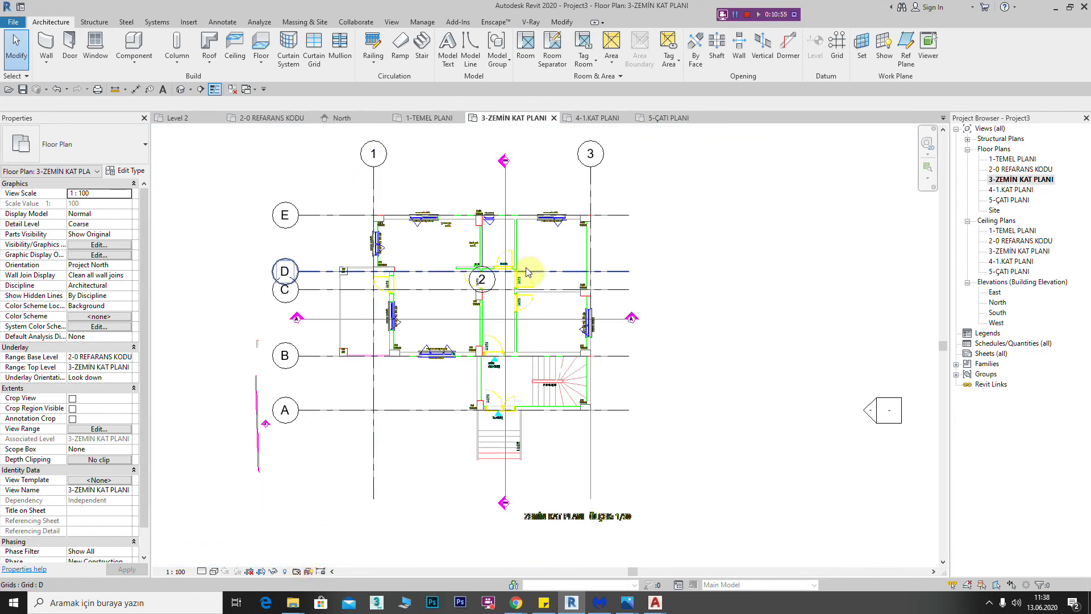
{"action": "middle_click_drag", "start_coordinate": [528, 272], "coordinate": [590, 224]}
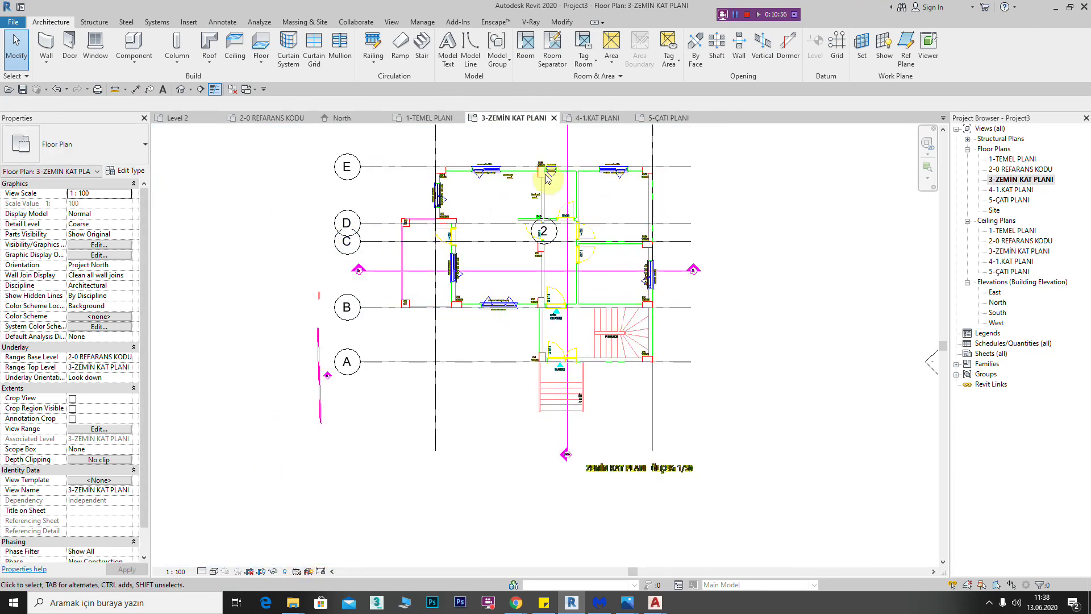
{"action": "scroll", "coordinate": [543, 233], "scroll_direction": "up", "scroll_amount": 2}
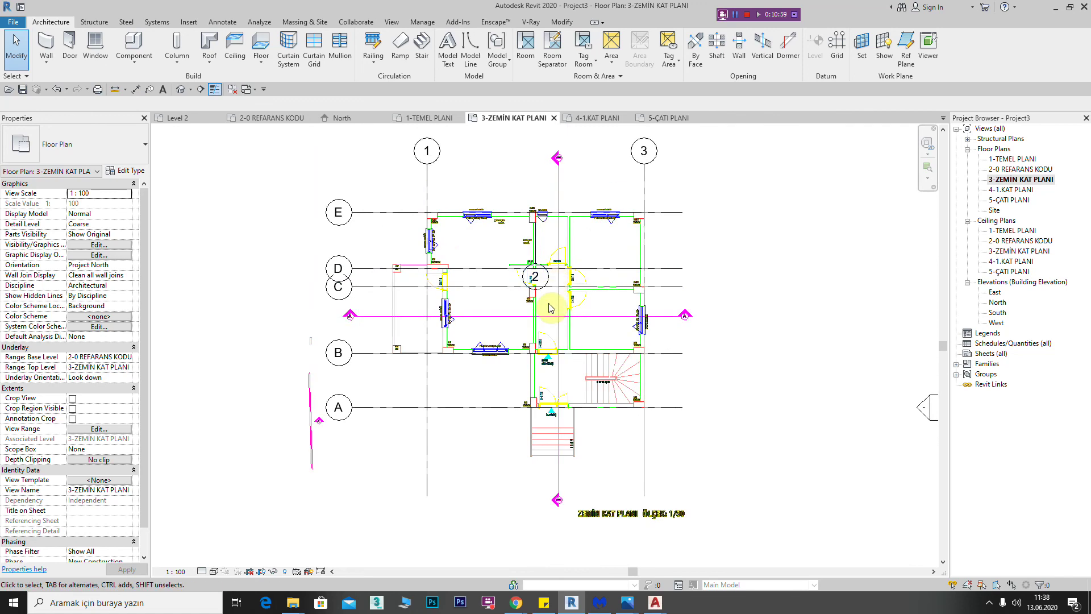
{"action": "scroll", "coordinate": [537, 341], "scroll_direction": "up", "scroll_amount": 1}
{"action": "scroll", "coordinate": [537, 341], "scroll_direction": "down", "scroll_amount": 1}
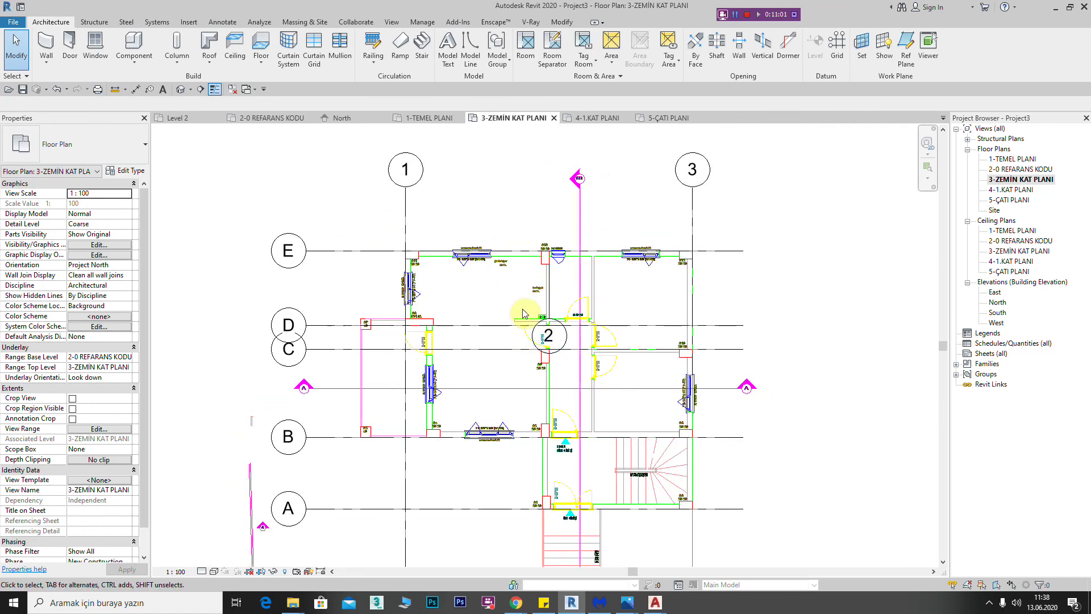
{"action": "left_click", "coordinate": [548, 299]}
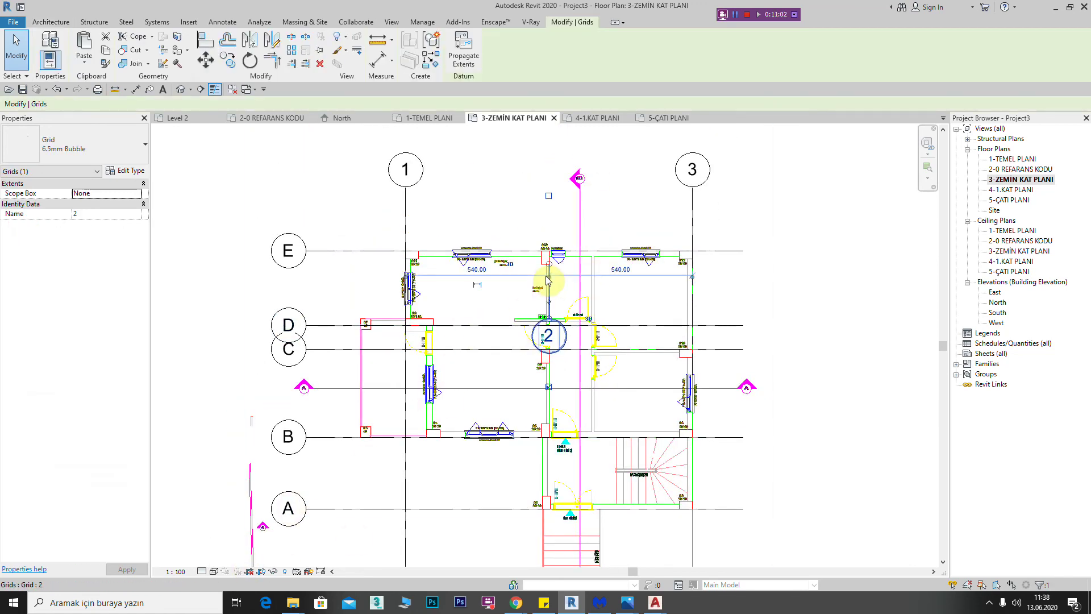
{"action": "left_click", "coordinate": [595, 434]}
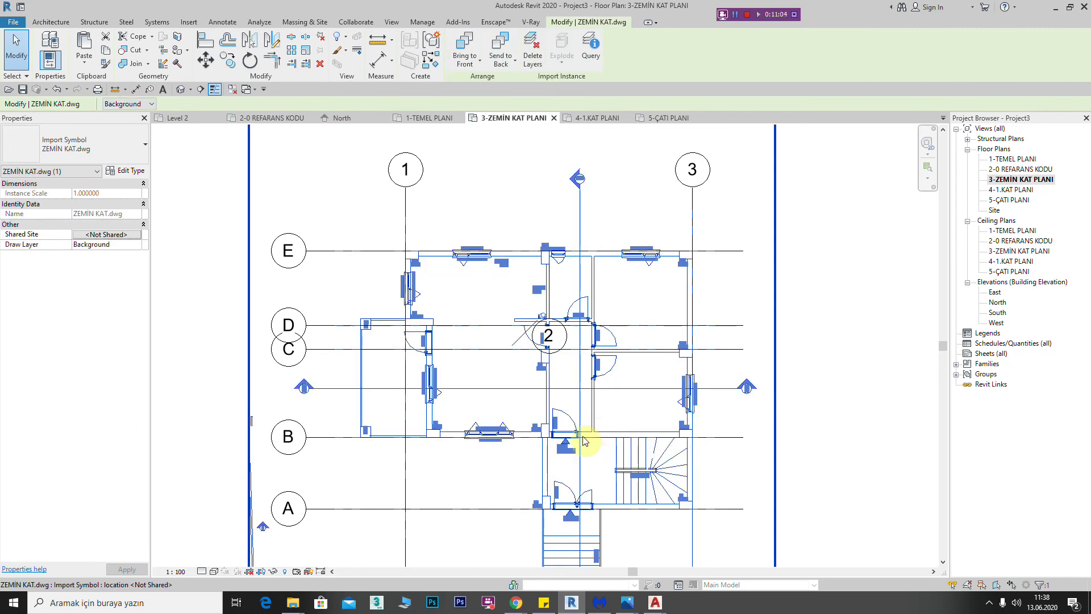
Temporarily hide the imported DWG drawing so only the grids show
{"action": "left_click", "coordinate": [274, 572]}
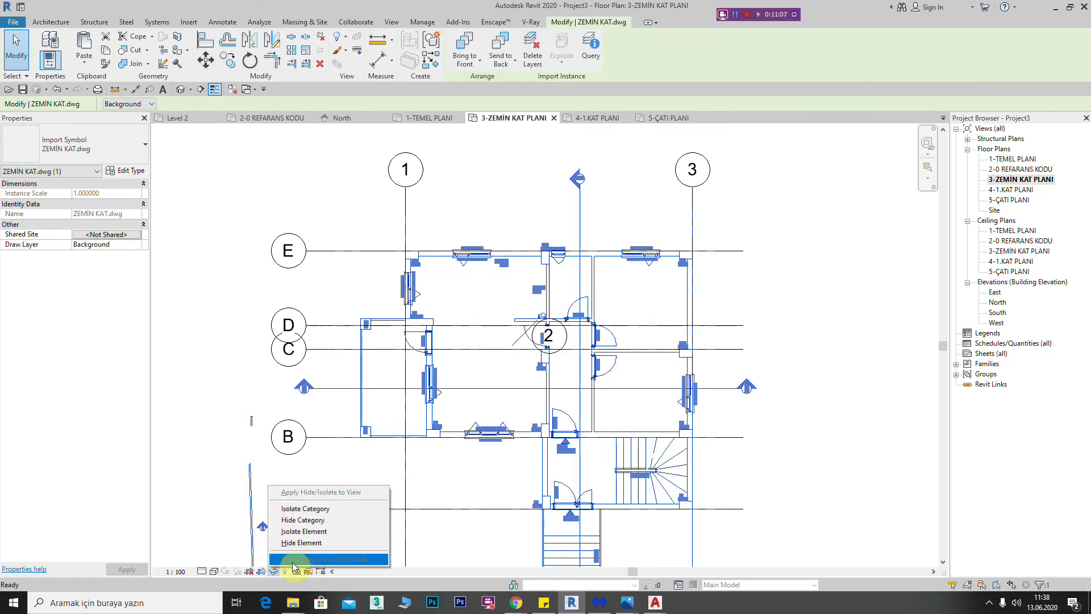
{"action": "left_click", "coordinate": [312, 544]}
{"action": "scroll", "coordinate": [557, 239], "scroll_direction": "up", "scroll_amount": 2}
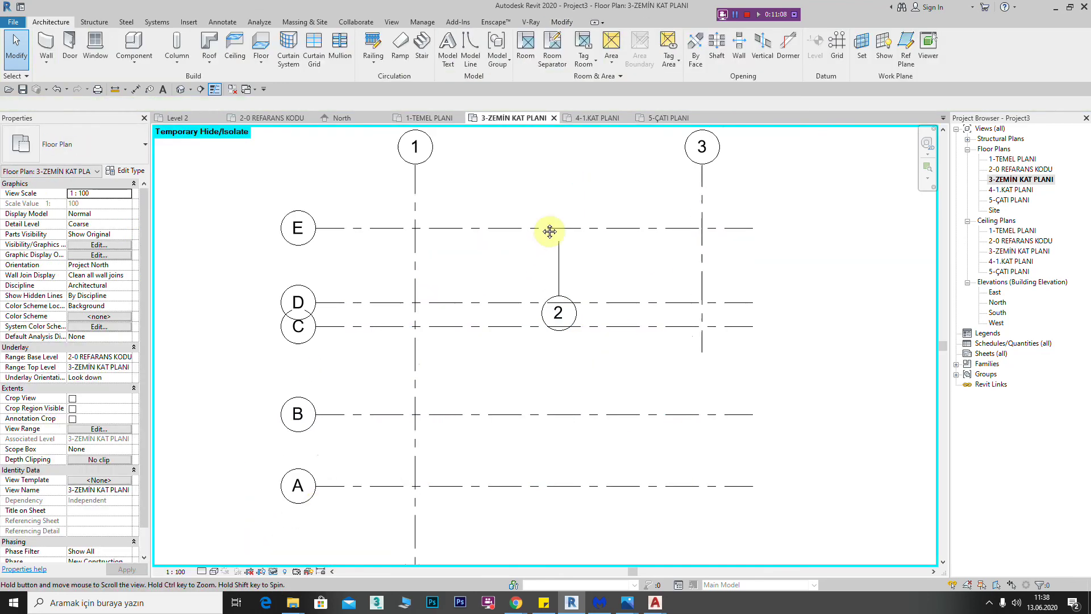
{"action": "scroll", "coordinate": [572, 253], "scroll_direction": "up", "scroll_amount": 3}
Move grid 2's bubble end to the top, in line with grids 1 and 3
{"action": "left_click", "coordinate": [571, 253]}
{"action": "middle_click_drag", "start_coordinate": [622, 136], "coordinate": [602, 237]}
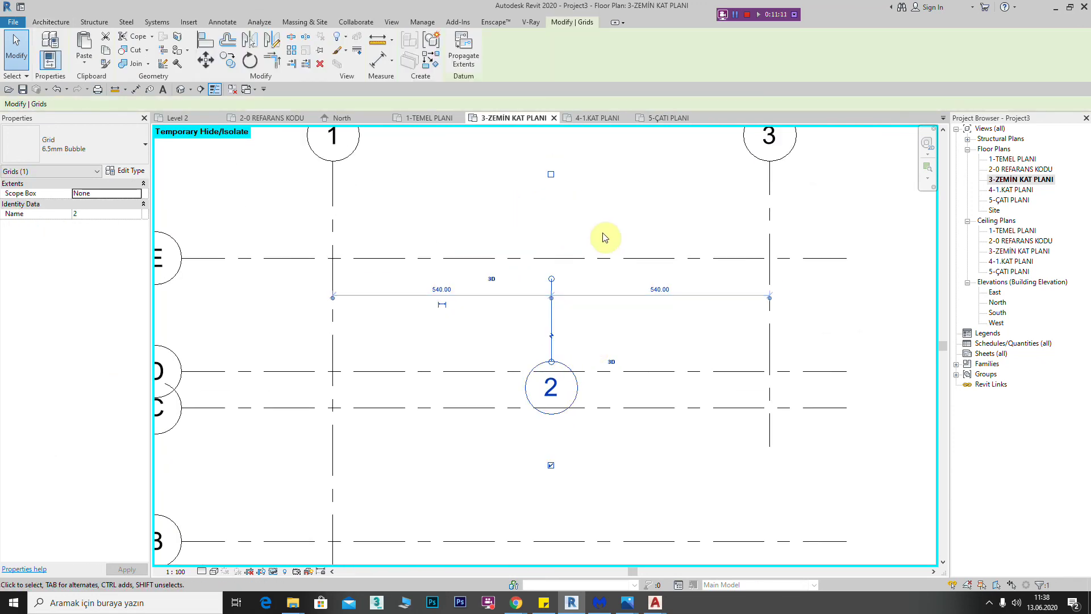
{"action": "scroll", "coordinate": [537, 367], "scroll_direction": "up", "scroll_amount": 2}
{"action": "scroll", "coordinate": [554, 376], "scroll_direction": "up", "scroll_amount": 1}
{"action": "left_click", "coordinate": [585, 363]}
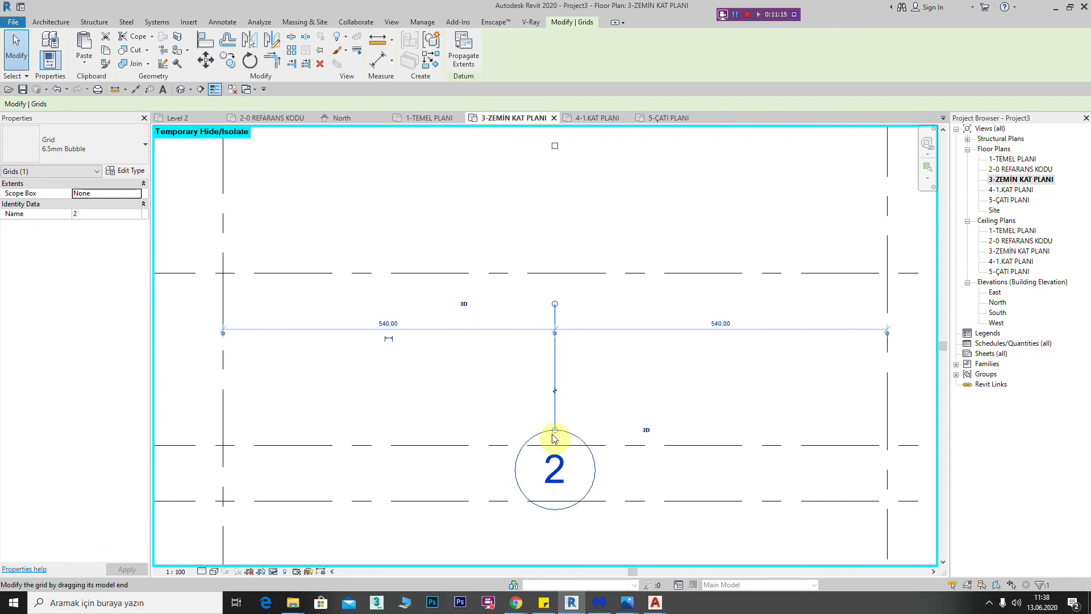
{"action": "left_click_drag", "start_coordinate": [556, 435], "coordinate": [592, 226]}
{"action": "scroll", "coordinate": [592, 233], "scroll_direction": "down", "scroll_amount": 2}
{"action": "scroll", "coordinate": [572, 322], "scroll_direction": "up", "scroll_amount": 2}
{"action": "left_click_drag", "start_coordinate": [571, 323], "coordinate": [559, 224]}
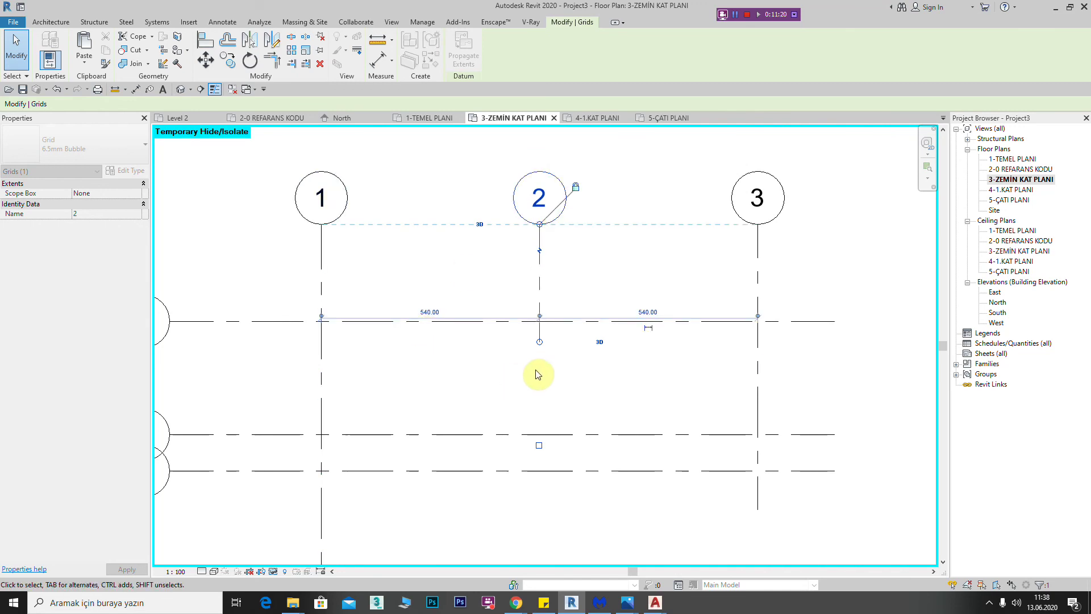
Lengthen the lower ends of grids 1, 2 and 3 downward to a common extent
{"action": "mouse_move", "coordinate": [539, 341]}
{"action": "left_mouse_down"}
{"action": "mouse_move", "coordinate": [555, 470]}
{"action": "mouse_move", "coordinate": [499, 414]}
{"action": "mouse_move", "coordinate": [502, 398]}
{"action": "left_mouse_up"}
{"action": "scroll", "coordinate": [555, 470], "scroll_direction": "down", "scroll_amount": 3}
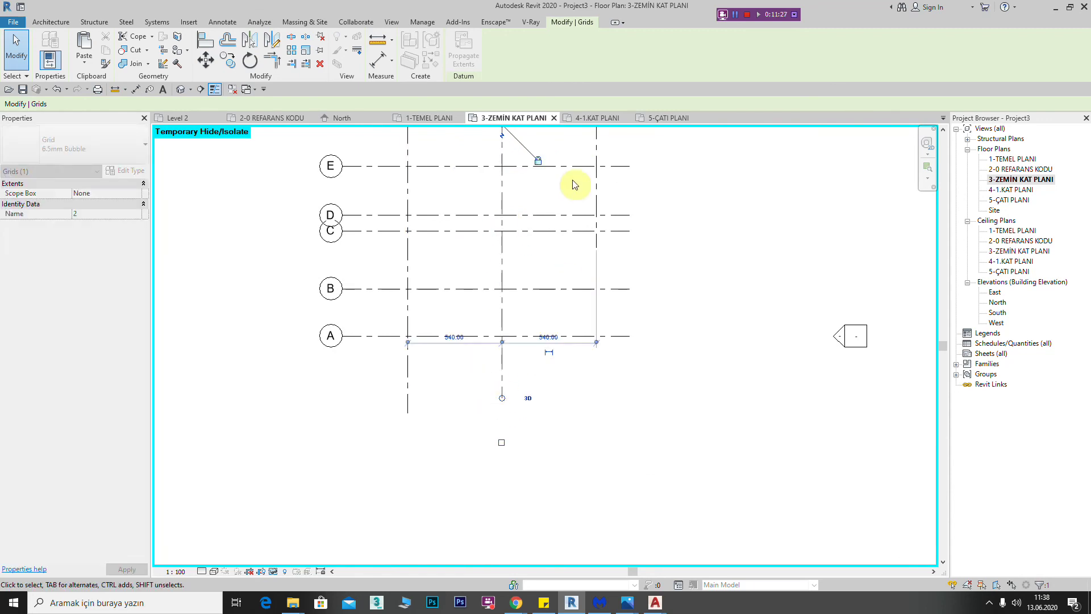
{"action": "left_click", "coordinate": [591, 195]}
{"action": "middle_click_drag", "start_coordinate": [588, 236], "coordinate": [579, 278]}
{"action": "left_click_drag", "start_coordinate": [589, 291], "coordinate": [591, 455]}
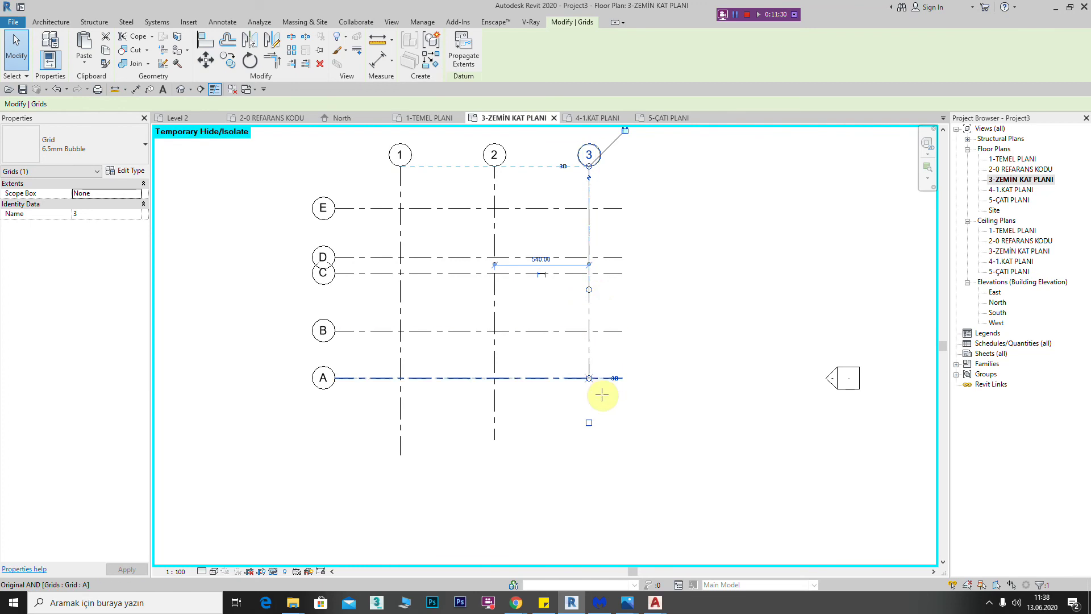
{"action": "left_click", "coordinate": [493, 438]}
{"action": "left_click_drag", "start_coordinate": [493, 439], "coordinate": [494, 455]}
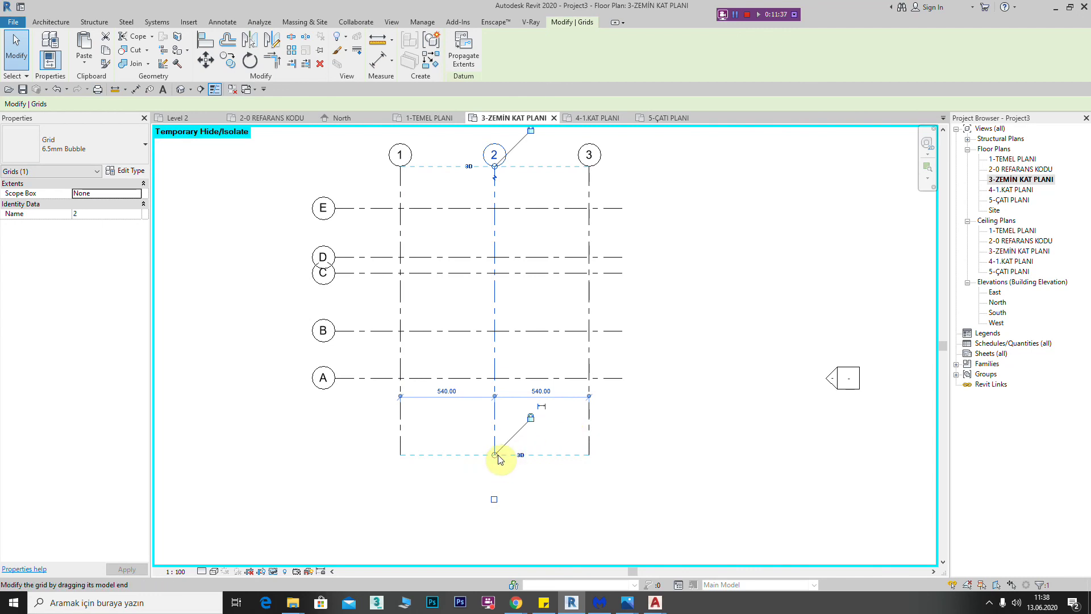
{"action": "left_click_drag", "start_coordinate": [495, 455], "coordinate": [495, 507]}
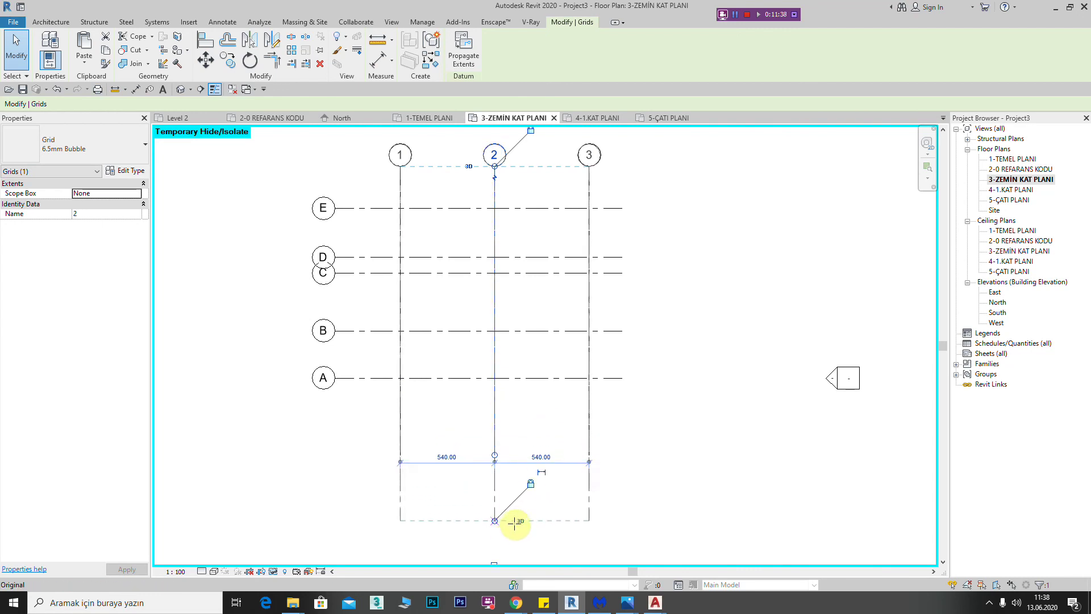
Extend the right ends of the lettered grids A–E, dragging from grid D
{"action": "left_click", "coordinate": [611, 257]}
{"action": "left_click_drag", "start_coordinate": [623, 257], "coordinate": [628, 257]}
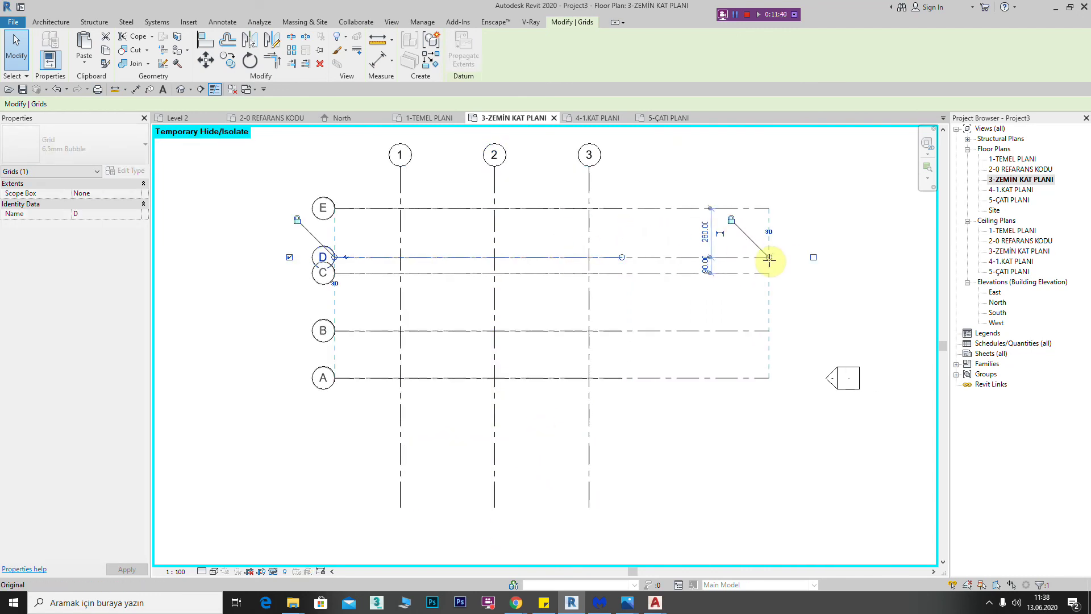
{"action": "left_click", "coordinate": [596, 189]}
{"action": "scroll", "coordinate": [597, 189], "scroll_direction": "down", "scroll_amount": 2}
{"action": "middle_click_drag", "start_coordinate": [572, 262], "coordinate": [559, 290]}
Center the grid layout and reset Temporary Hide/Isolate to show the ZEMİN KAT drawing
{"action": "scroll", "coordinate": [511, 242], "scroll_direction": "up", "scroll_amount": 2}
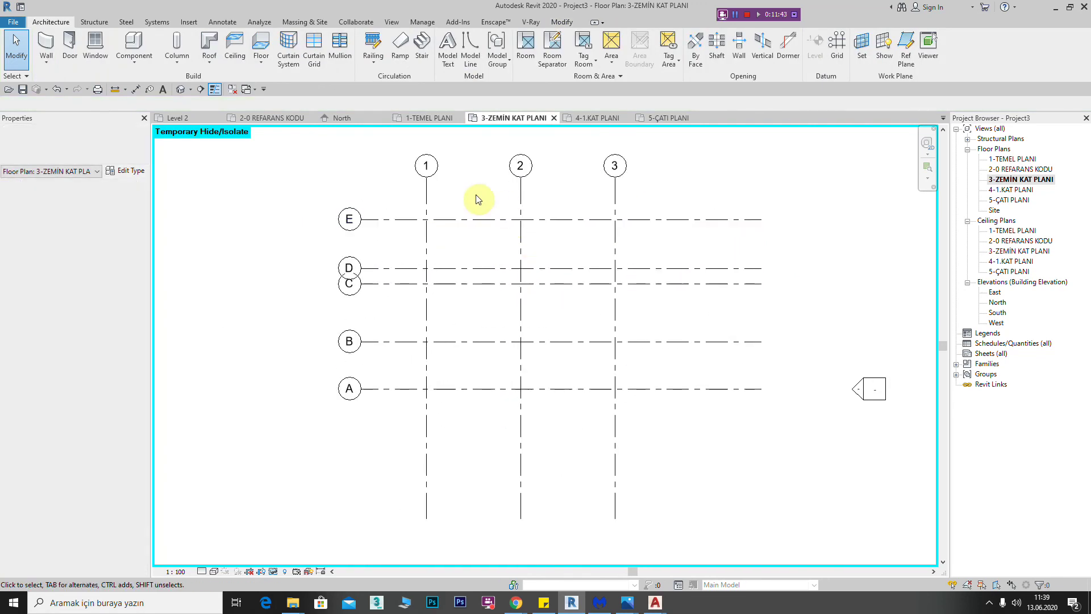
{"action": "middle_click_drag", "start_coordinate": [450, 312], "coordinate": [470, 307]}
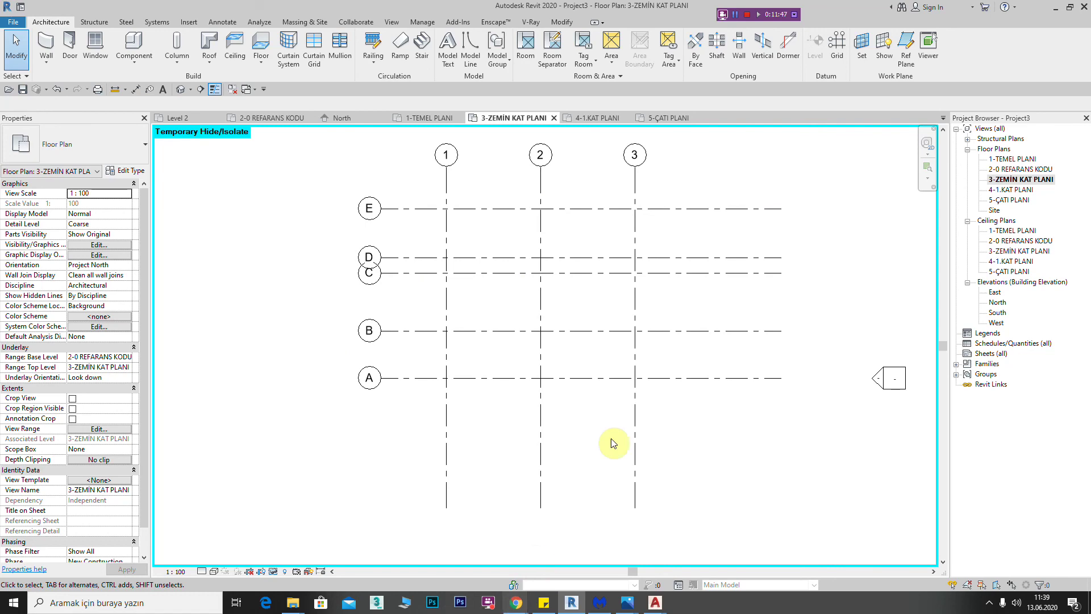
{"action": "left_click", "coordinate": [273, 573]}
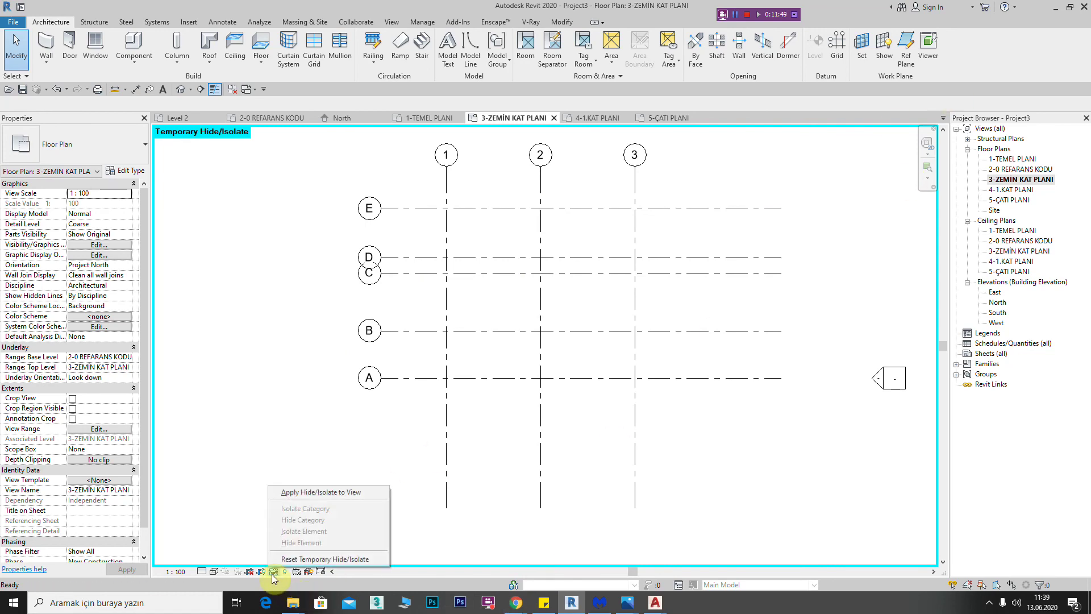
{"action": "left_click", "coordinate": [295, 560]}
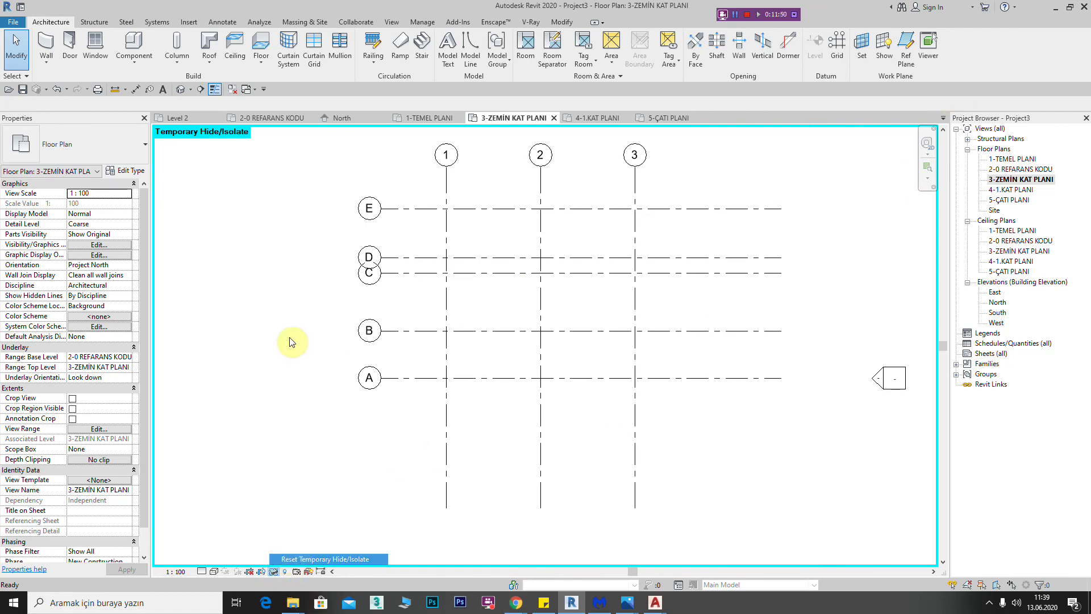